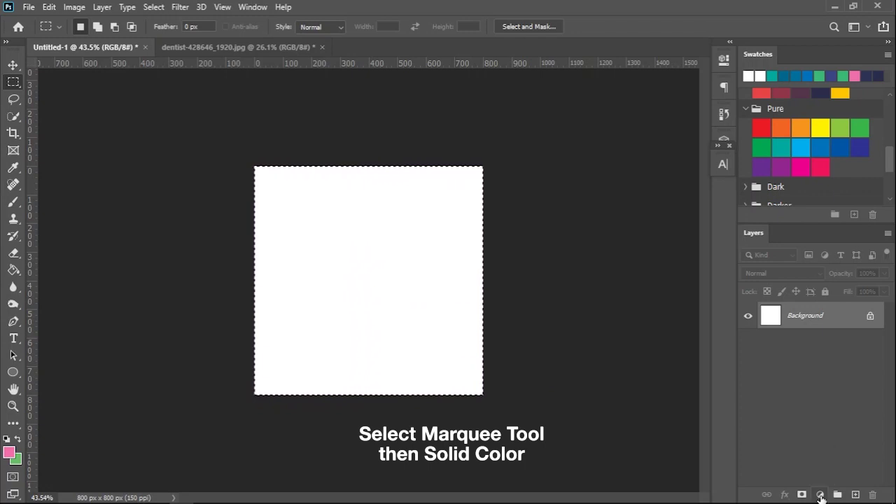
# Step: Add a Solid Color fill layer in pink f06eaa covering the whole selected canvas
pyautogui.click(821, 495)
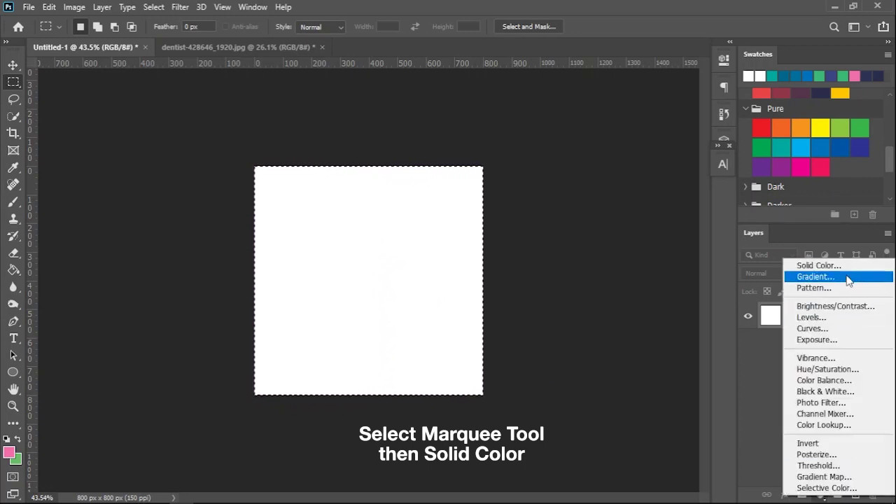
pyautogui.click(844, 265)
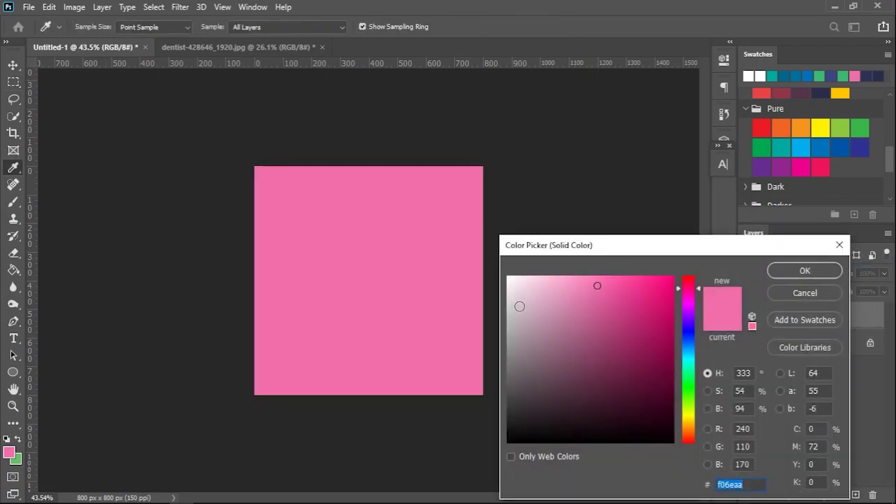
pyautogui.click(799, 270)
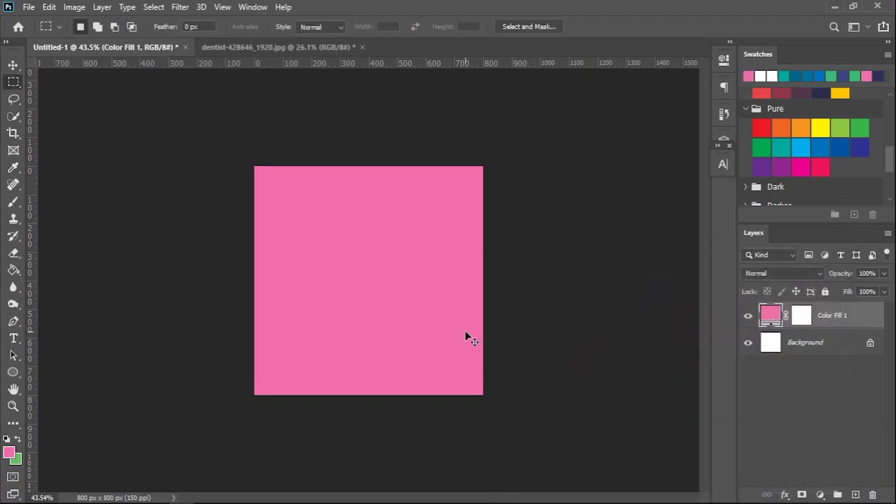
# Step: Scale the pink fill square down about its centre to about 92%, leaving an even white border
pyautogui.hotkey('ctrl', 't')
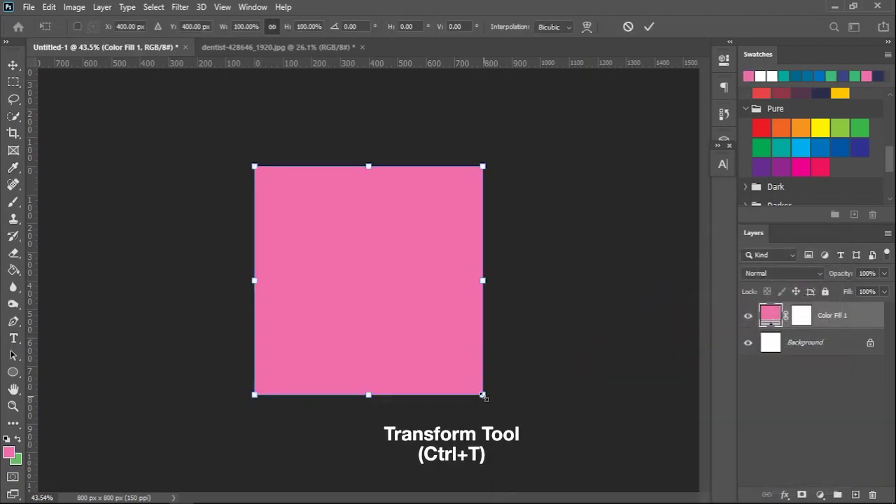
pyautogui.moveTo(482, 395); pyautogui.dragTo(474, 385)
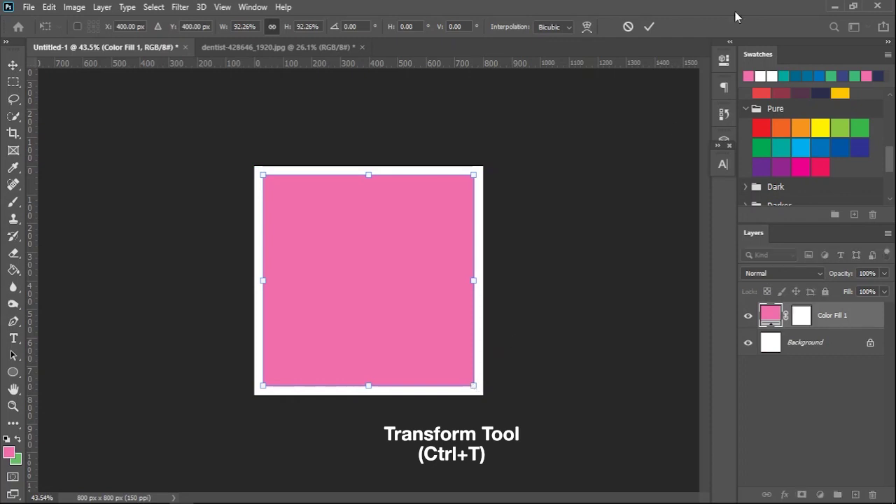
pyautogui.click(648, 28)
pyautogui.press('v')
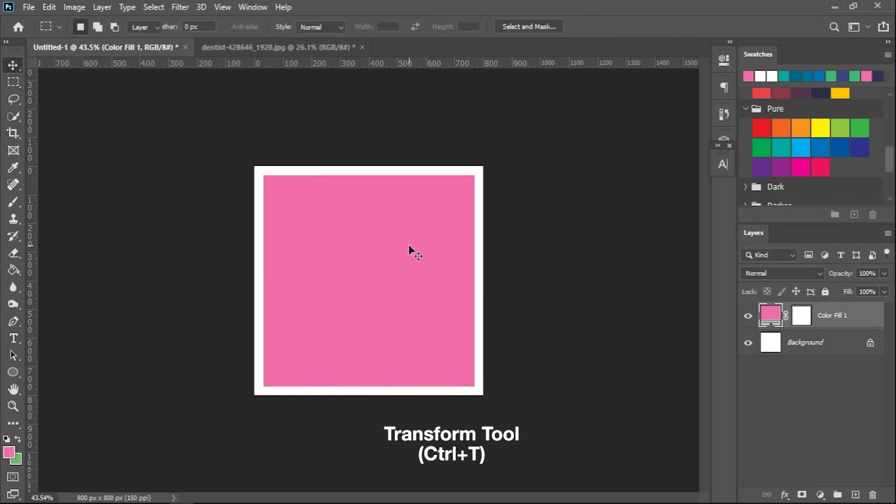
# Step: Convert the dentist photo's background to a normal layer, copy it into Untitled-1 and clip it to the pink fill
pyautogui.click(281, 47)
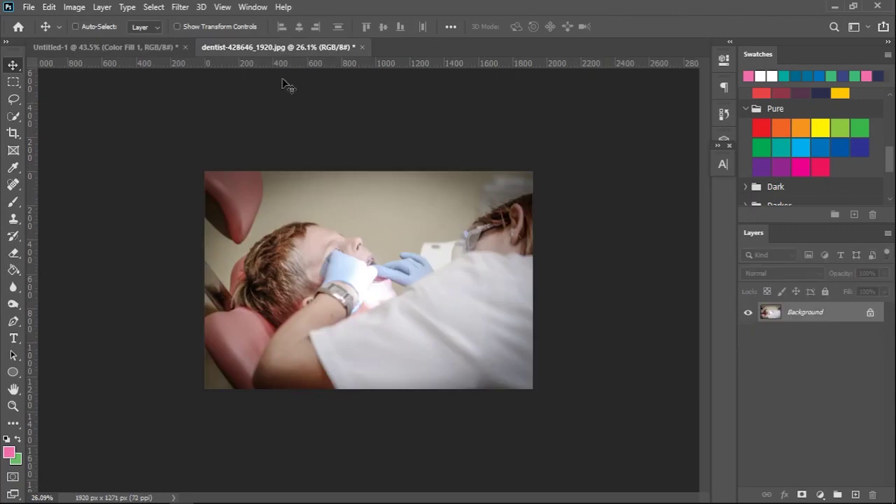
pyautogui.moveTo(345, 242); pyautogui.dragTo(279, 176)
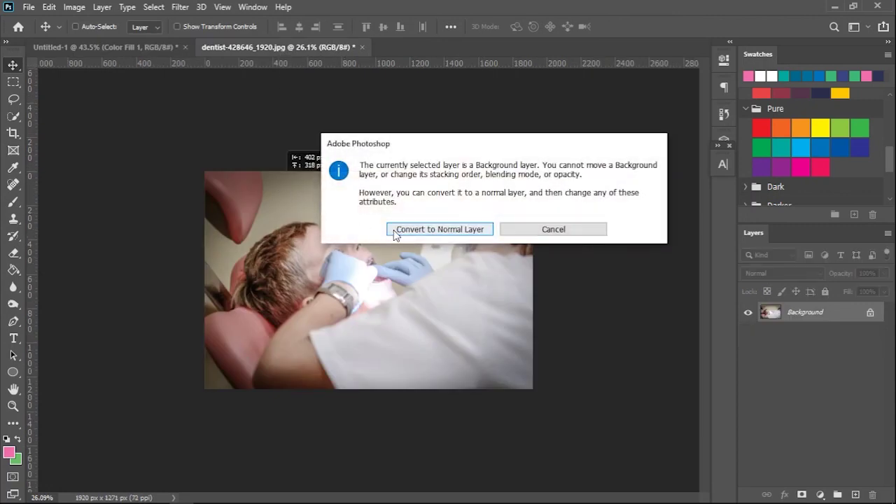
pyautogui.click(439, 228)
pyautogui.moveTo(388, 235); pyautogui.dragTo(284, 185)
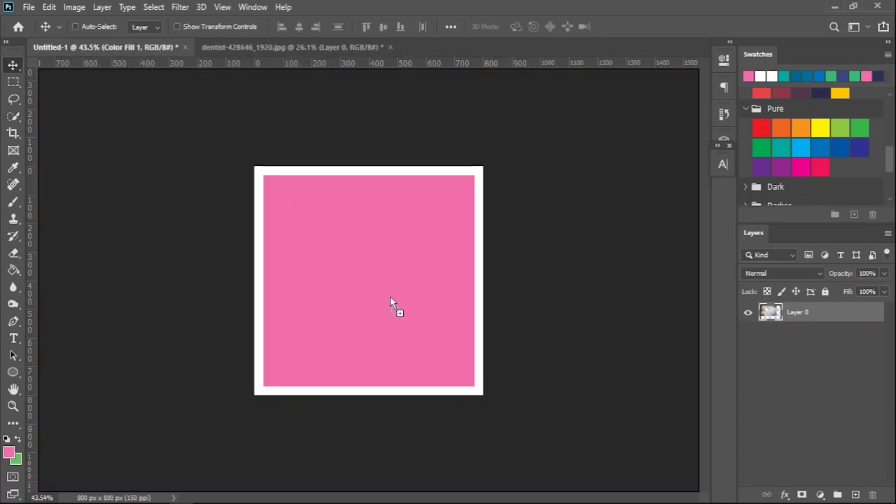
pyautogui.moveTo(446, 352); pyautogui.dragTo(414, 306)
pyautogui.rightClick(867, 309)
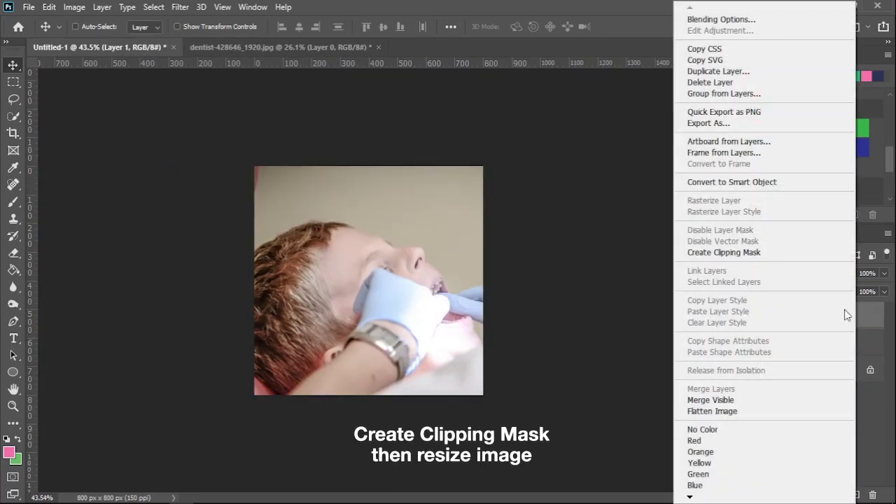
pyautogui.click(839, 252)
# Step: Scale the clipped dentist photo down and reposition it so patient and dentist fit inside the square frame
pyautogui.hotkey('ctrl', 't')
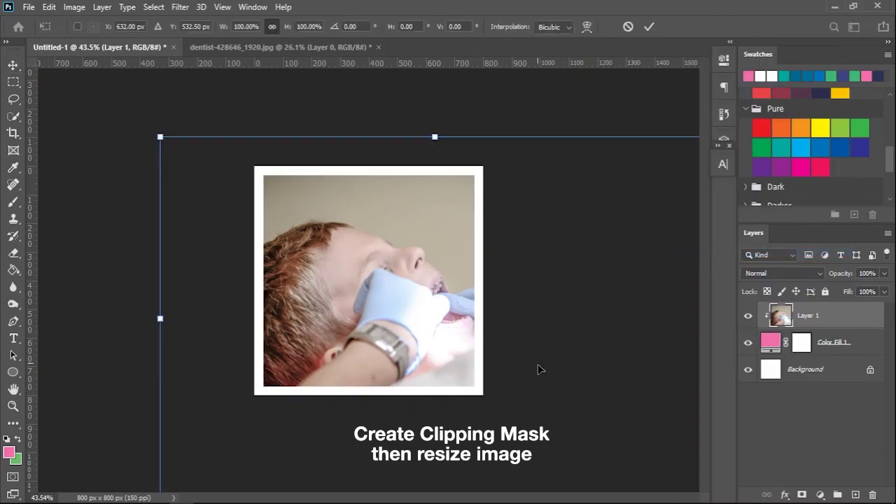
pyautogui.hotkey('ctrl', '0')
pyautogui.moveTo(561, 403); pyautogui.dragTo(515, 368)
pyautogui.moveTo(495, 335); pyautogui.dragTo(454, 314)
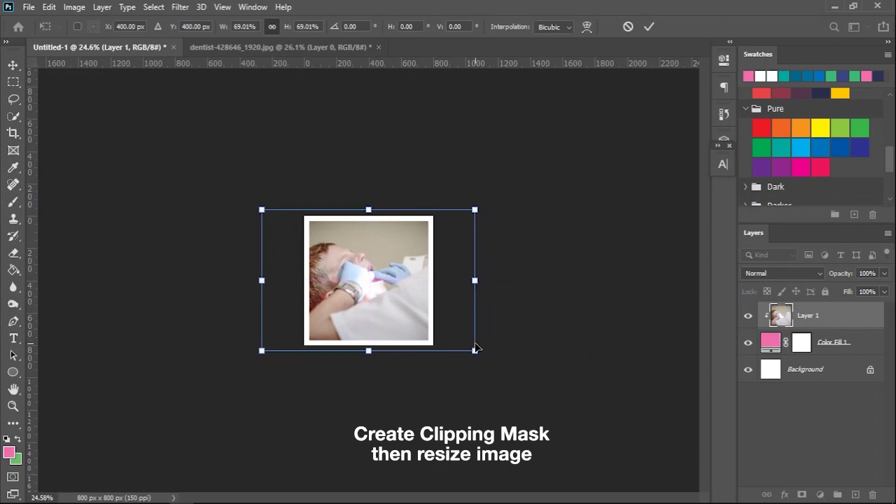
pyautogui.moveTo(476, 350); pyautogui.dragTo(464, 341)
pyautogui.moveTo(452, 310); pyautogui.dragTo(441, 313)
pyautogui.moveTo(263, 218); pyautogui.dragTo(270, 223)
pyautogui.moveTo(446, 338); pyautogui.dragTo(458, 348)
pyautogui.click(647, 31)
# Step: Marquee-select a full-height band about 355 px wide over the photo's right half and add a Foreground to Background gradient fill layer
pyautogui.scroll(3, 259, 286)
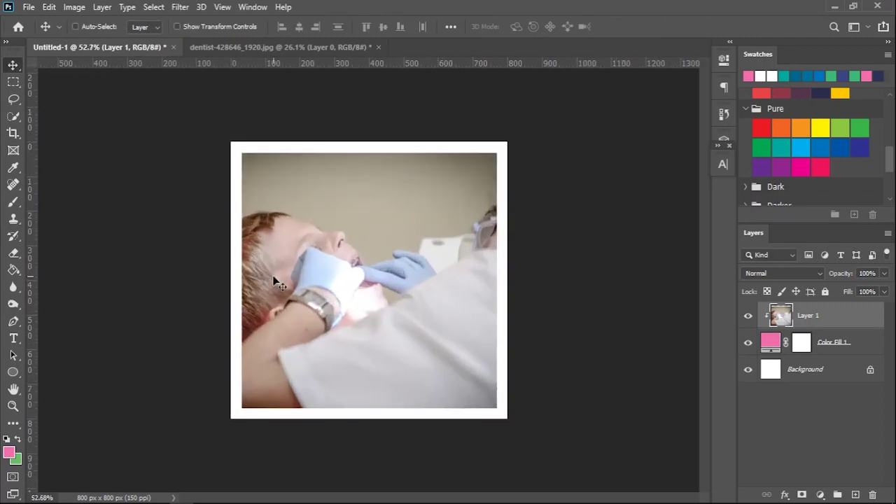
pyautogui.click(12, 83)
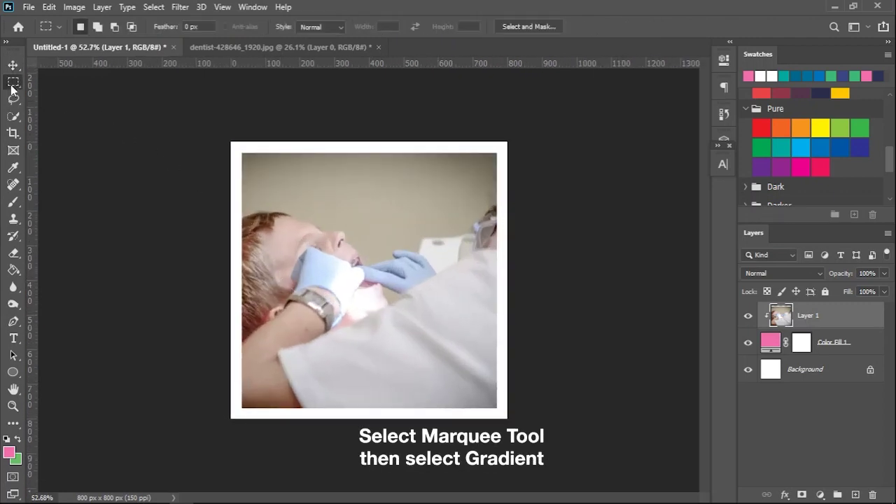
pyautogui.moveTo(375, 140); pyautogui.dragTo(498, 426)
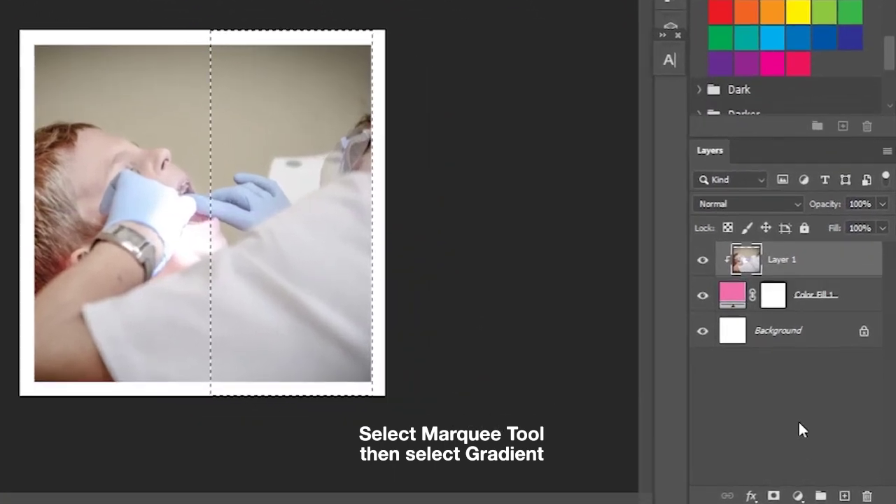
pyautogui.click(797, 494)
pyautogui.click(790, 210)
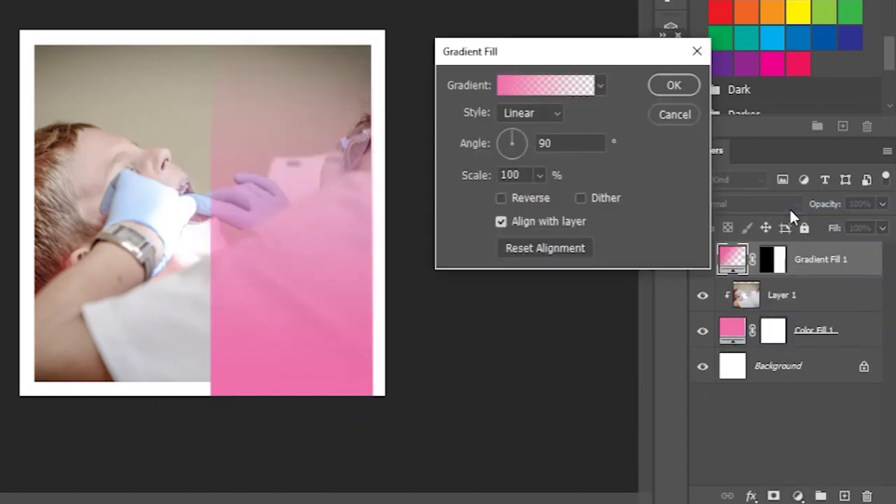
pyautogui.click(599, 85)
pyautogui.click(473, 149)
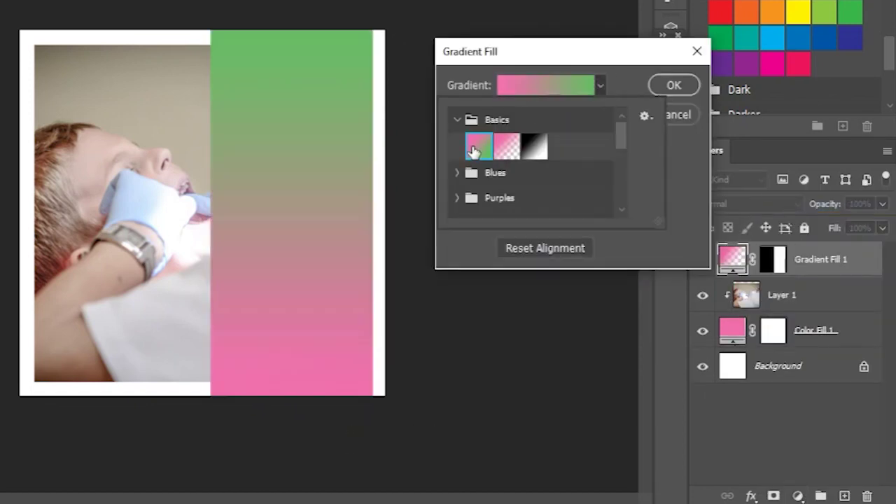
# Step: Recolor the gradient's start stop to 00a99d and its end stop to 00668c, then apply the gradient fill
pyautogui.click(550, 84)
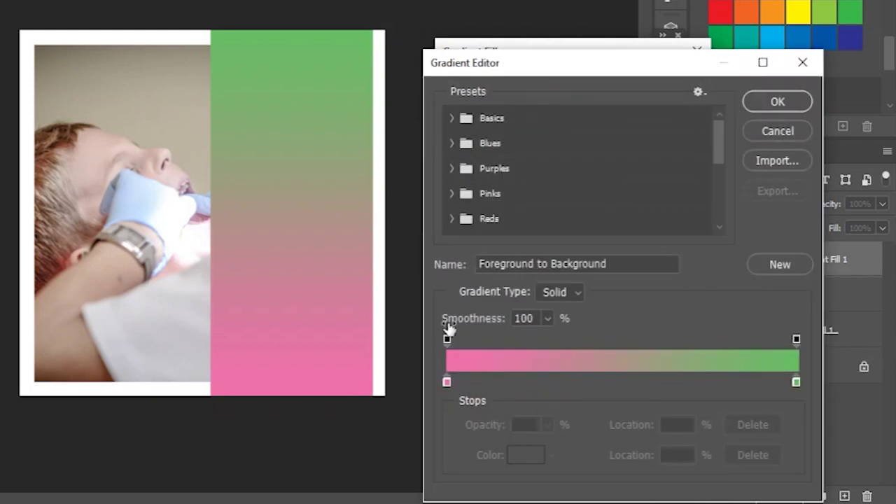
pyautogui.doubleClick(446, 380)
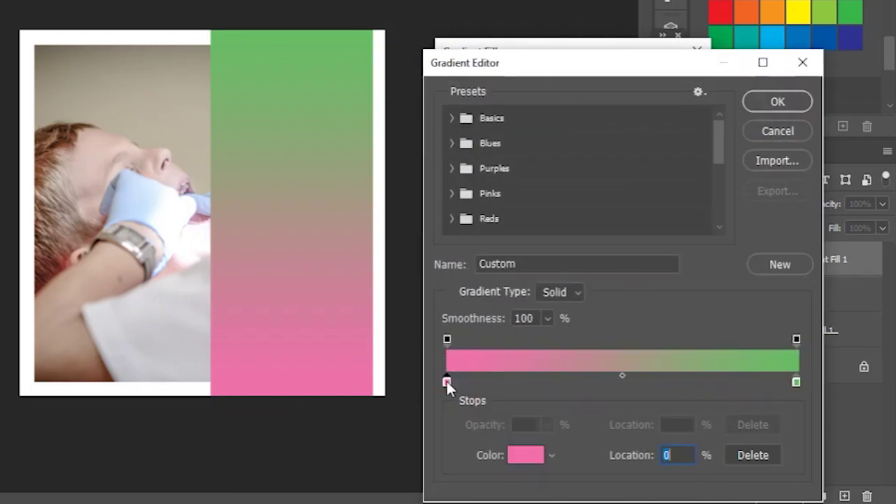
pyautogui.write('00a99d')
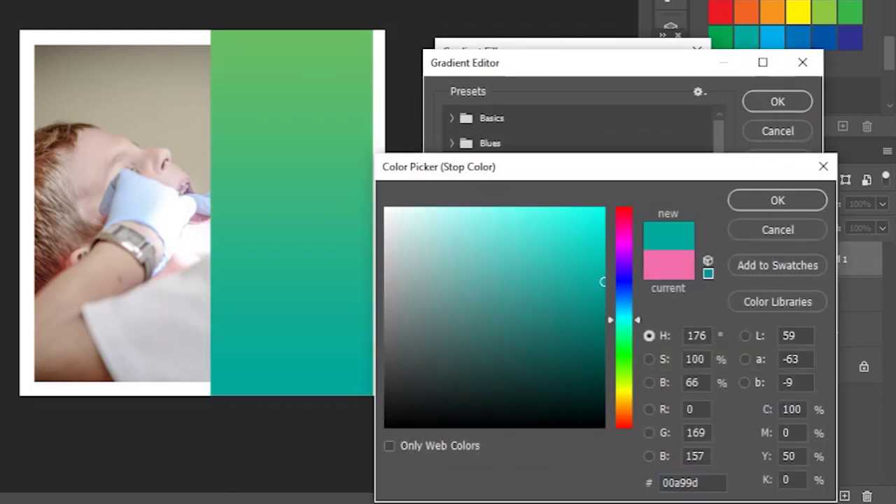
pyautogui.click(772, 200)
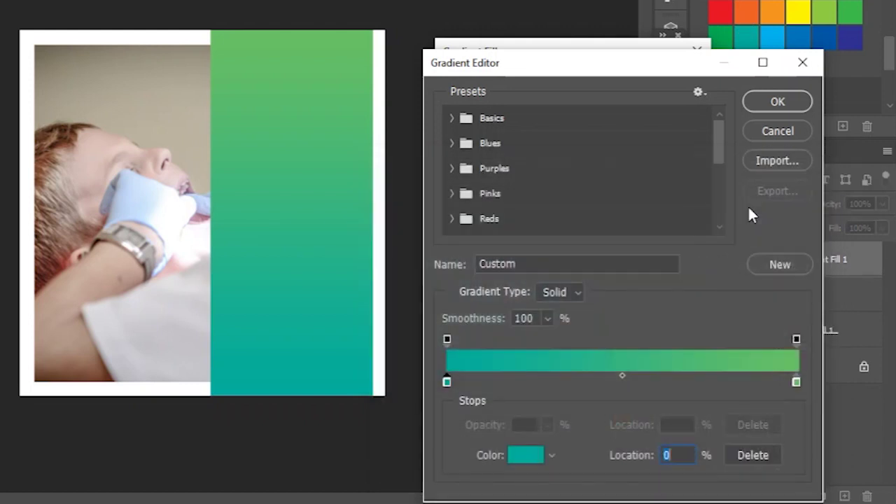
pyautogui.doubleClick(796, 382)
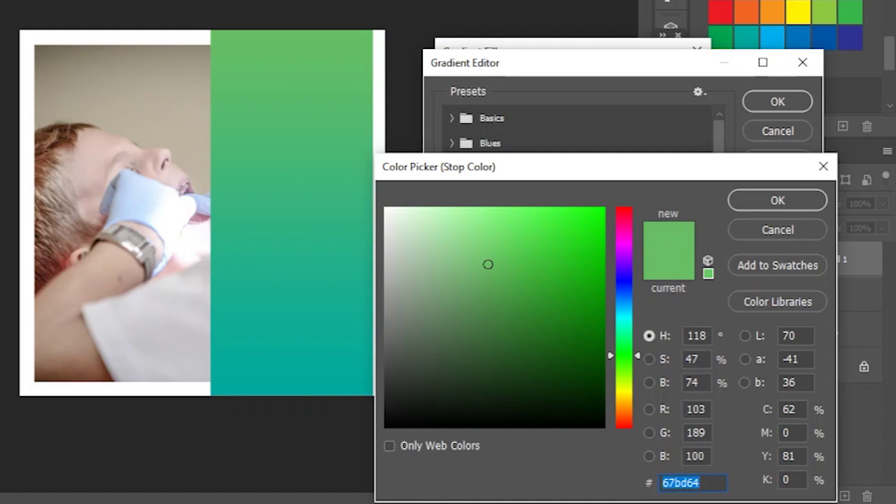
pyautogui.write('00668c')
pyautogui.click(767, 198)
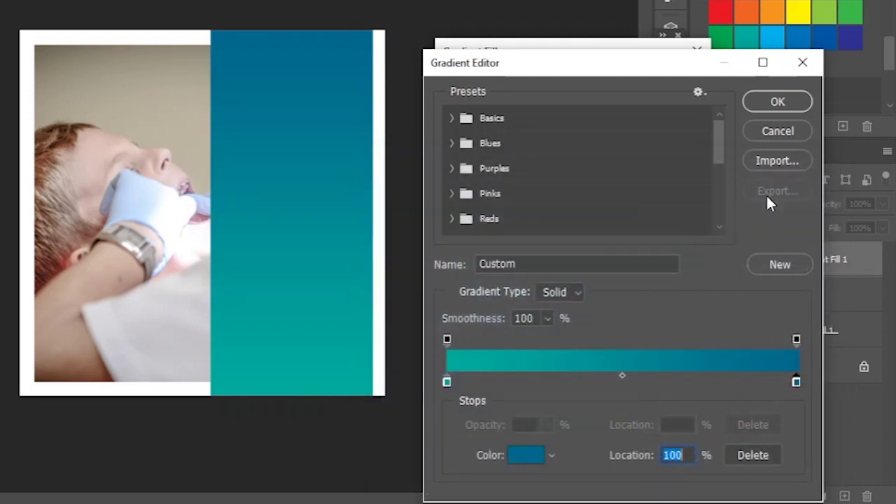
pyautogui.click(776, 100)
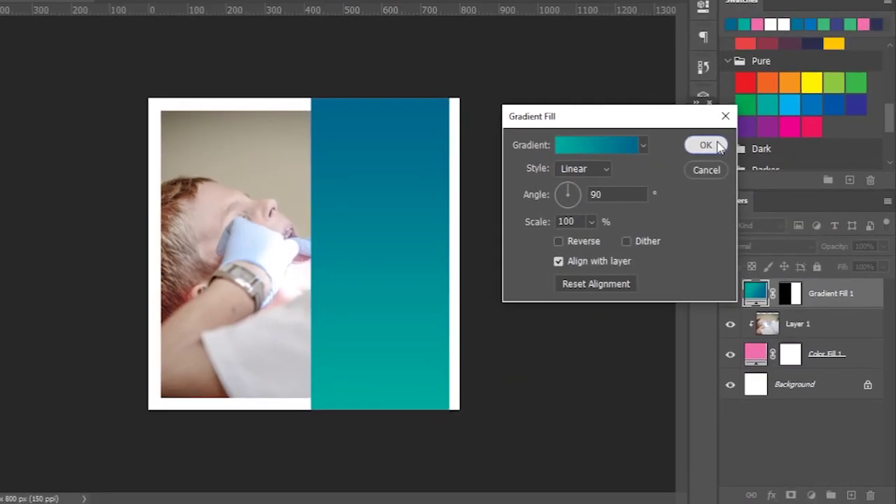
pyautogui.click(673, 86)
# Step: Lock the position of the gradient fill, dentist photo and pink fill layers together
pyautogui.keyDown('shift'); pyautogui.click(839, 351); pyautogui.keyUp('shift')
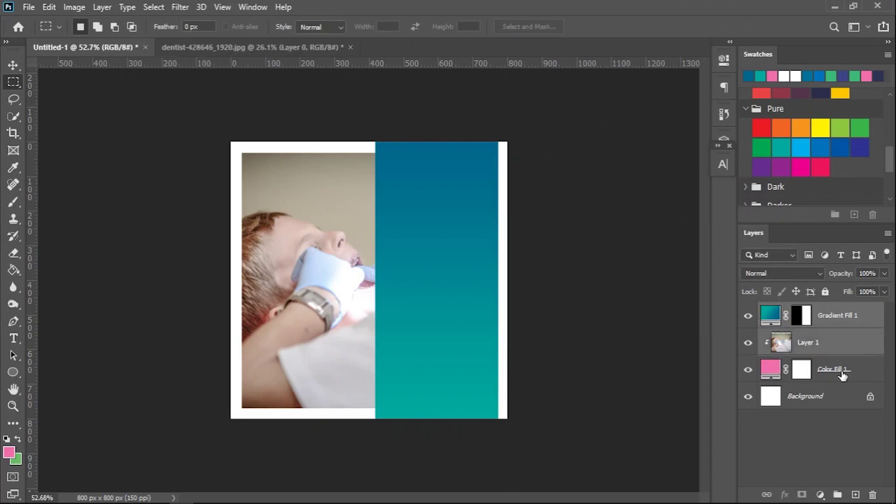
pyautogui.keyDown('shift'); pyautogui.click(840, 371); pyautogui.keyUp('shift')
pyautogui.click(795, 291)
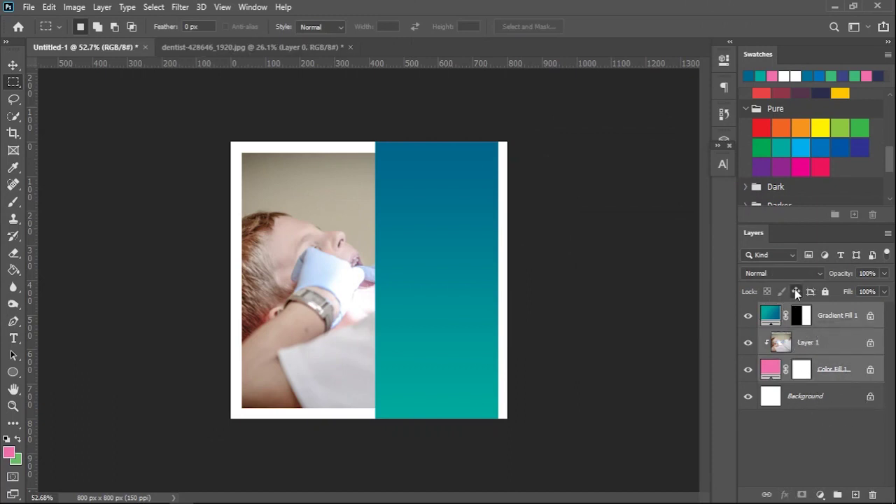
pyautogui.press('v')
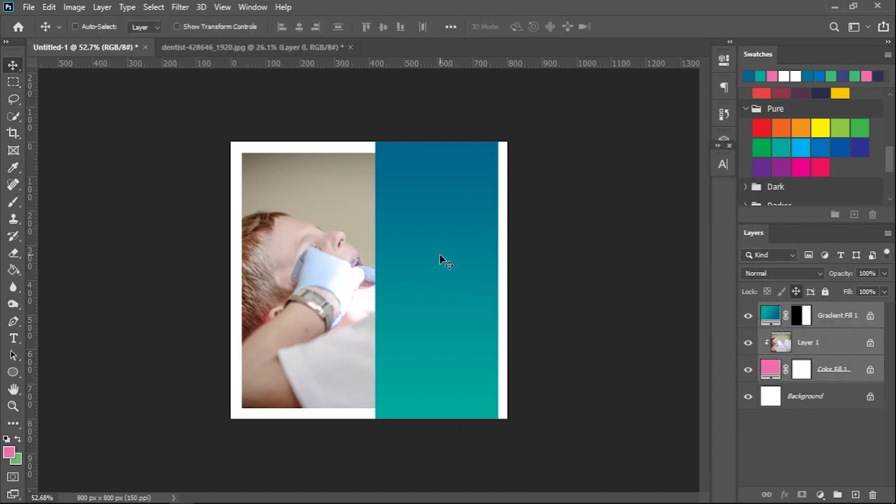
# Step: Add a right-aligned text box reading "Your health is our priority" on the upper gradient band and color it white
pyautogui.press('t')
pyautogui.moveTo(396, 178); pyautogui.dragTo(488, 289)
pyautogui.press('Delete')
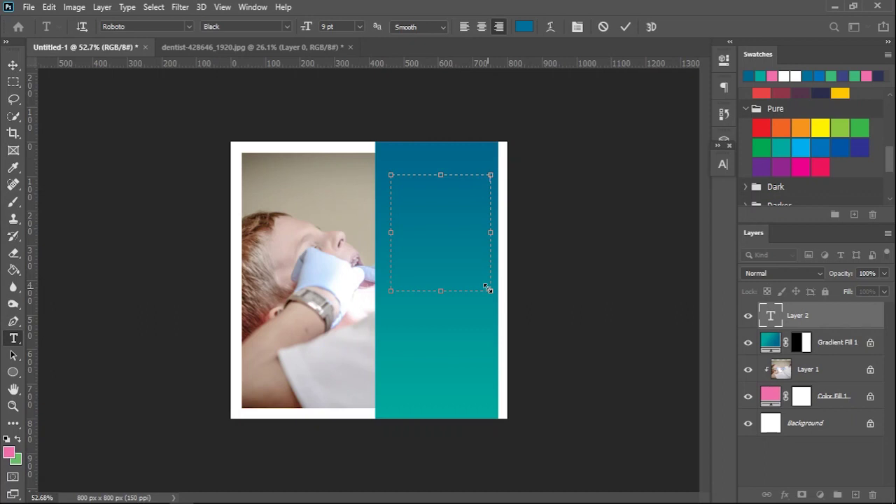
pyautogui.hotkey('ctrl', 'a')
pyautogui.click(726, 171)
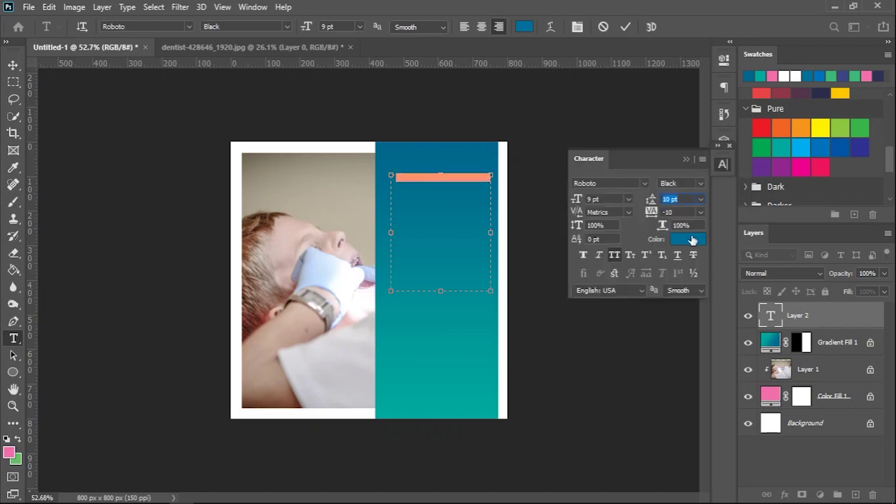
pyautogui.click(692, 240)
pyautogui.moveTo(510, 279); pyautogui.dragTo(494, 255)
pyautogui.click(813, 277)
# Step: Set the headline's font size to 30 pt and its leading to 23 pt
pyautogui.click(619, 200)
pyautogui.scroll(20, 620, 199)
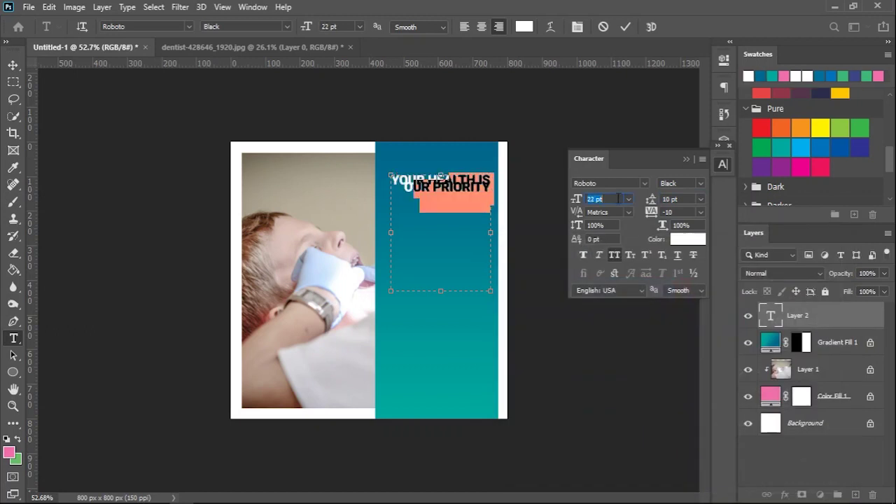
pyautogui.click(679, 199)
pyautogui.scroll(7, 679, 199)
pyautogui.scroll(10, 679, 199)
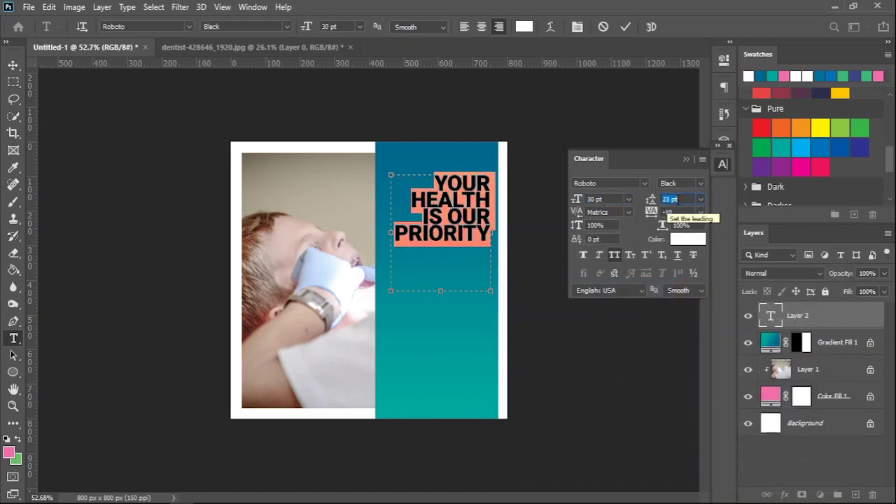
# Step: Shorten the headline's text box to fit its four lines and move the headline slightly down the gradient band
pyautogui.moveTo(441, 290); pyautogui.dragTo(445, 250)
pyautogui.click(628, 28)
pyautogui.press('v')
pyautogui.moveTo(479, 203); pyautogui.dragTo(478, 215)
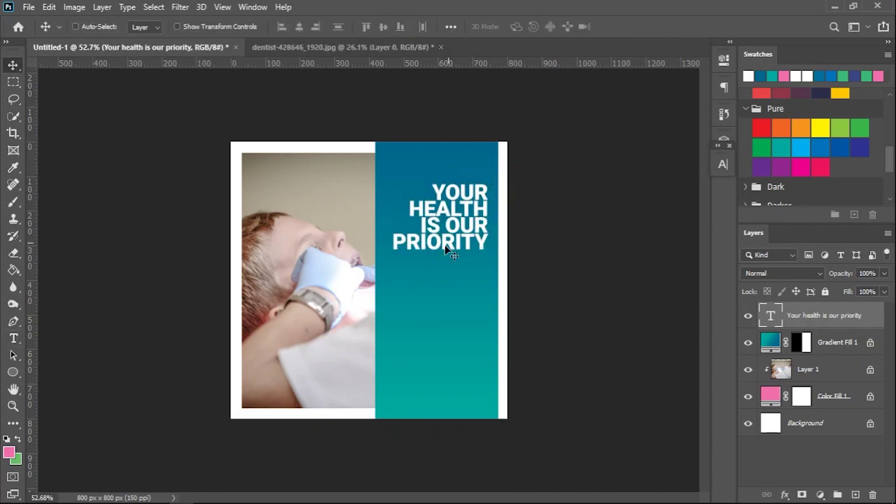
# Step: Add a lorem ipsum text box directly below the headline and set its font size to 8 pt
pyautogui.press('t')
pyautogui.moveTo(392, 259); pyautogui.dragTo(488, 285)
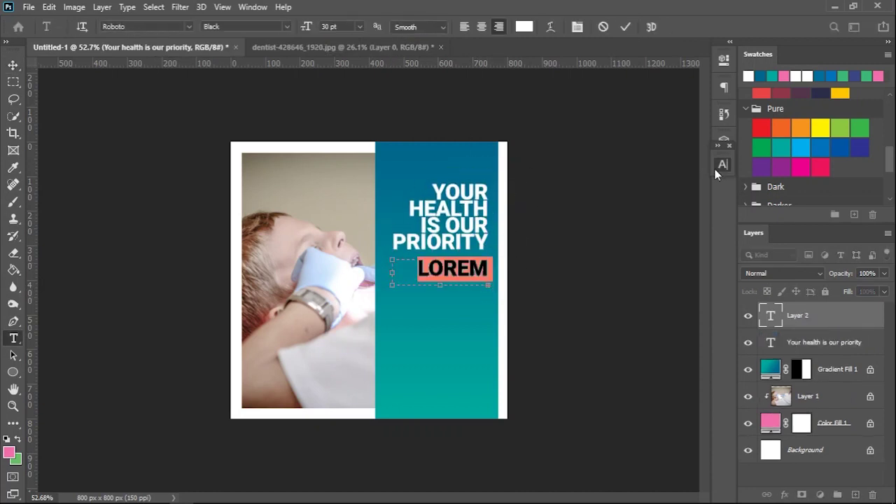
pyautogui.click(723, 169)
pyautogui.scroll(-20, 617, 198)
pyautogui.scroll(3, 617, 198)
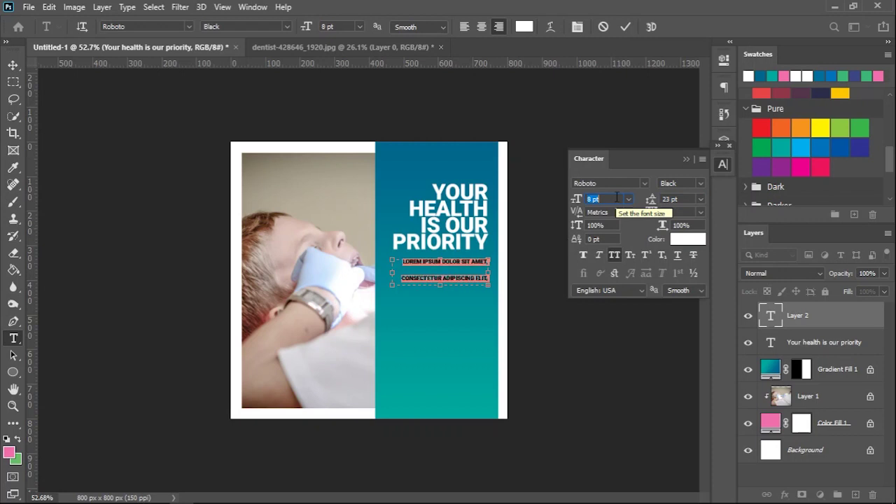
# Step: Turn off All Caps for the lorem ipsum paragraph, choose a lighter Roboto weight and tighten its leading
pyautogui.click(616, 254)
pyautogui.click(687, 183)
pyautogui.click(684, 301)
pyautogui.scroll(-18, 678, 198)
pyautogui.scroll(2, 677, 199)
# Step: Finish editing the lorem ipsum paragraph and align it closely beneath the headline
pyautogui.click(625, 26)
pyautogui.press('v')
pyautogui.moveTo(479, 270); pyautogui.dragTo(478, 264)
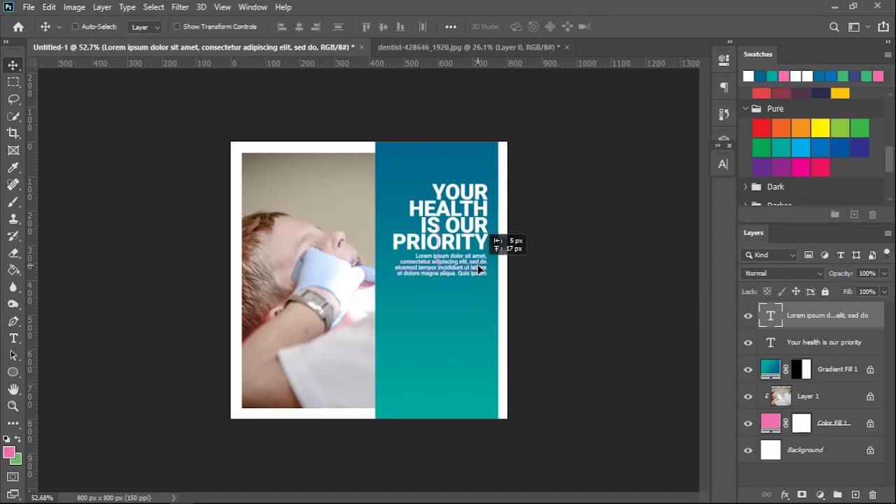
# Step: Add a "Your logo" text box below the lorem ipsum paragraph and set it to Roboto Black at 23 pt
pyautogui.press('t')
pyautogui.moveTo(408, 285); pyautogui.dragTo(486, 361)
pyautogui.press('Delete')
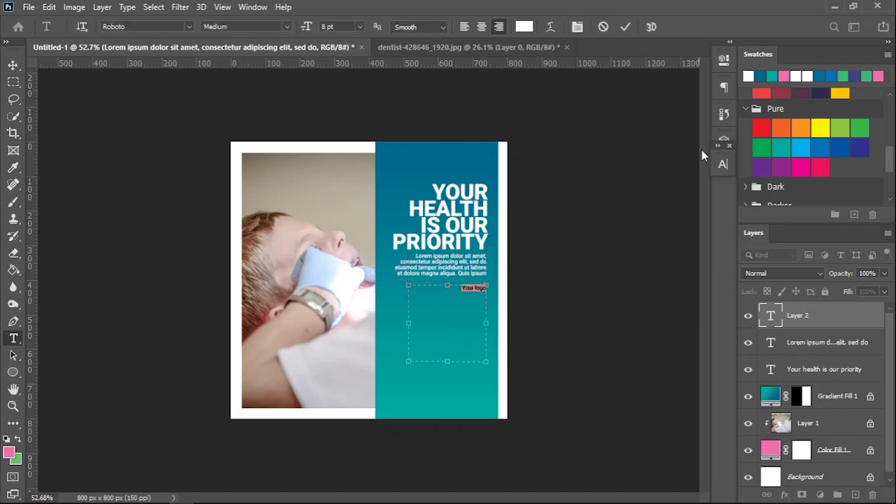
pyautogui.click(722, 164)
pyautogui.click(607, 200)
pyautogui.scroll(15, 607, 199)
pyautogui.click(694, 183)
pyautogui.click(675, 343)
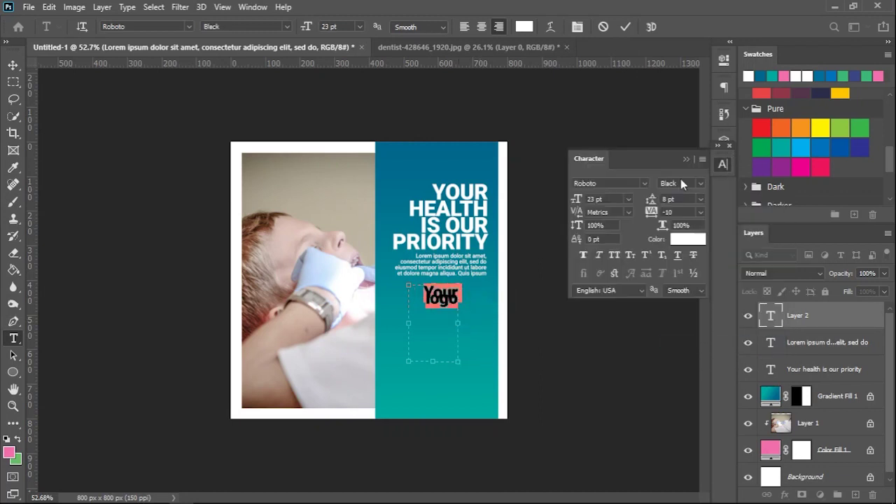
# Step: Set the logo text's leading to 16 pt and fit its text box closely around the two lines
pyautogui.scroll(15, 670, 198)
pyautogui.moveTo(432, 361); pyautogui.dragTo(448, 315)
pyautogui.click(625, 26)
pyautogui.press('v')
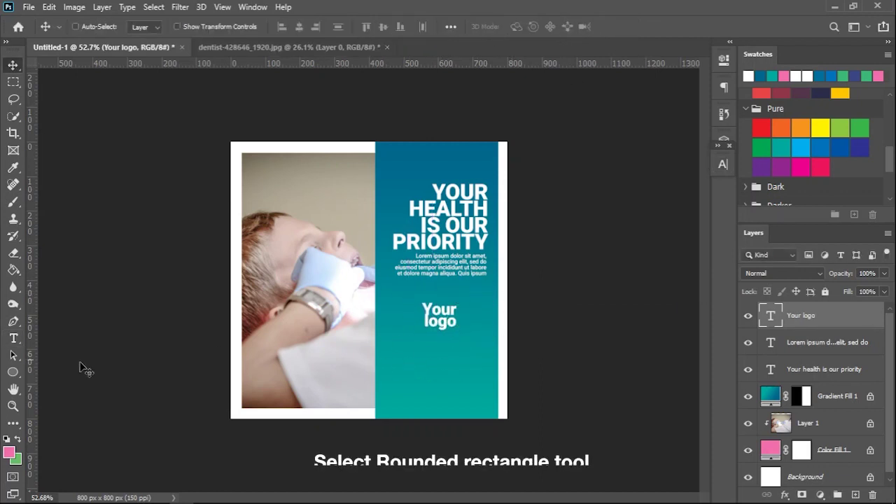
# Step: Draw a rounded rectangle button about 255 x 56 px below the logo text, with white fill and no stroke
pyautogui.click(13, 371)
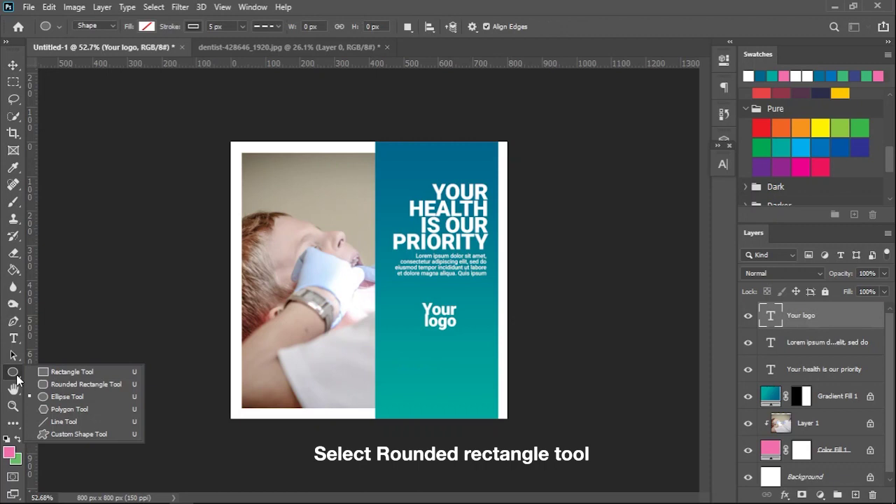
pyautogui.click(84, 384)
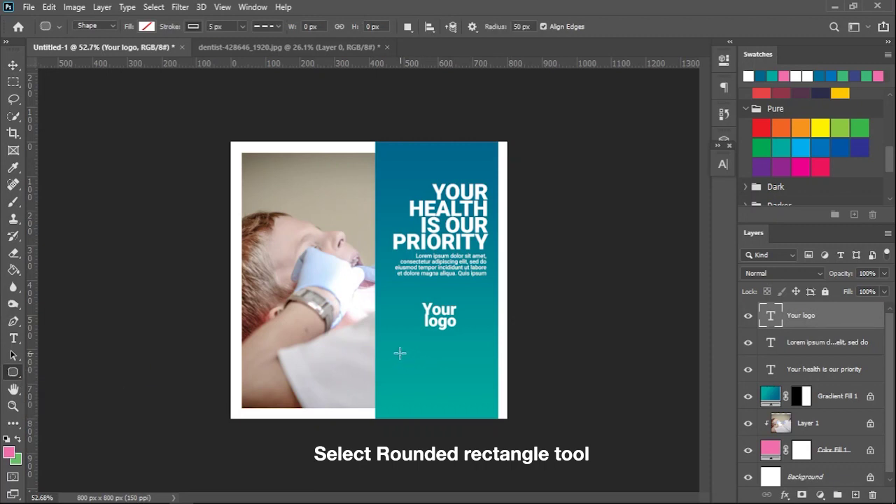
pyautogui.moveTo(394, 361); pyautogui.dragTo(482, 380)
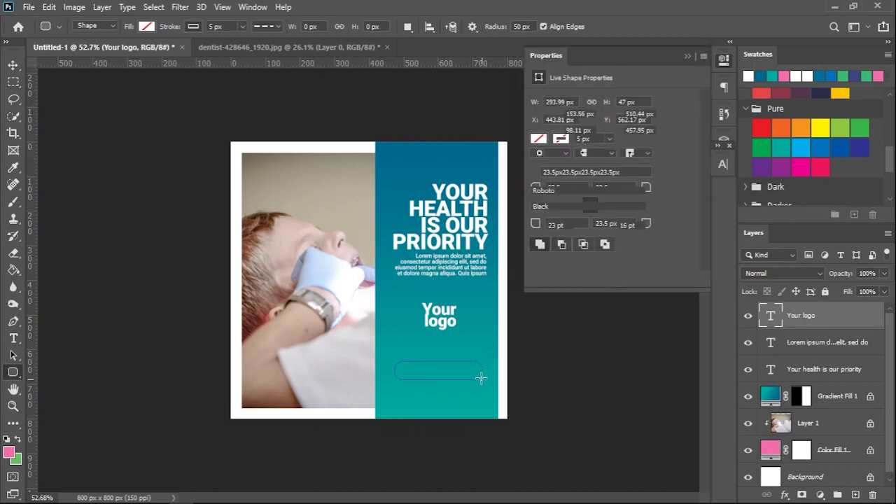
pyautogui.click(146, 26)
pyautogui.click(64, 96)
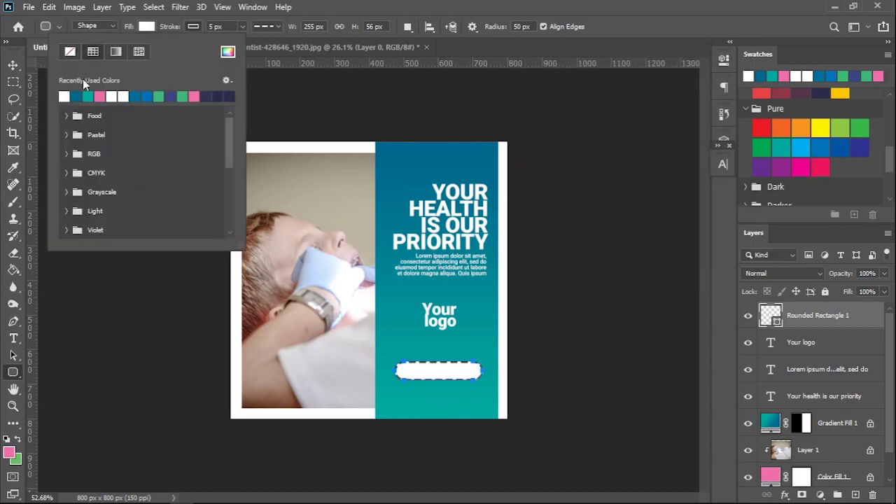
pyautogui.click(192, 27)
pyautogui.click(119, 54)
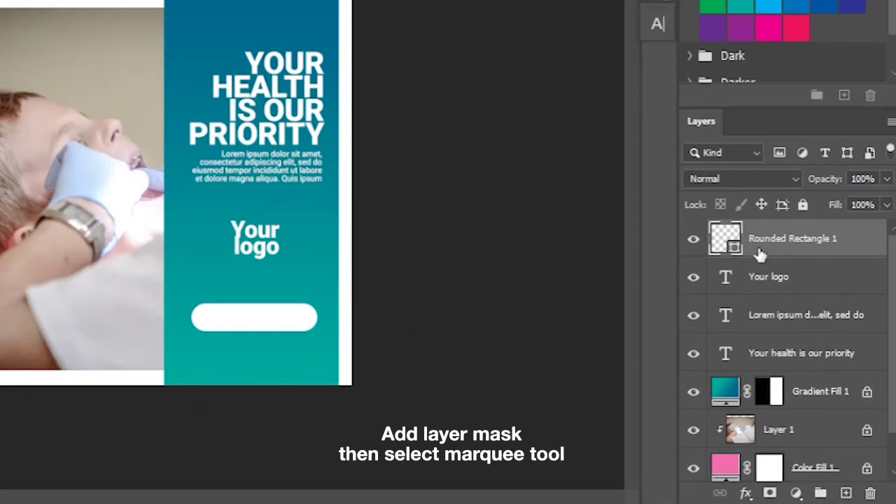
# Step: Add a layer mask to the rounded rectangle and marquee-select a narrow vertical strip across its right-hand portion
pyautogui.click(770, 492)
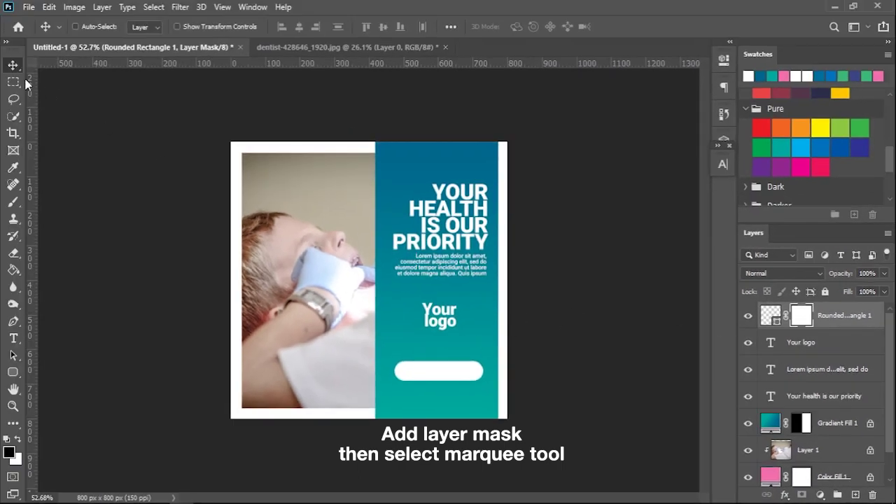
pyautogui.click(13, 82)
pyautogui.scroll(3, 488, 364)
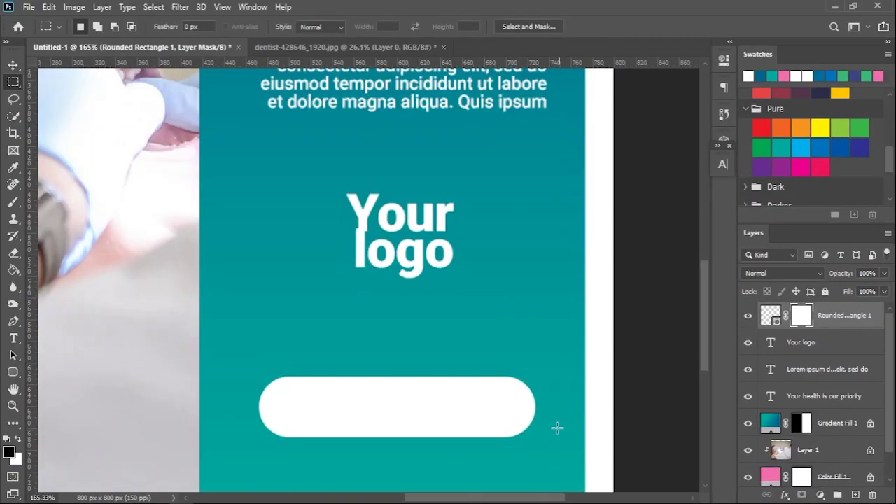
pyautogui.scroll(2, 490, 405)
pyautogui.moveTo(486, 403); pyautogui.dragTo(483, 236)
pyautogui.moveTo(428, 225); pyautogui.dragTo(453, 347)
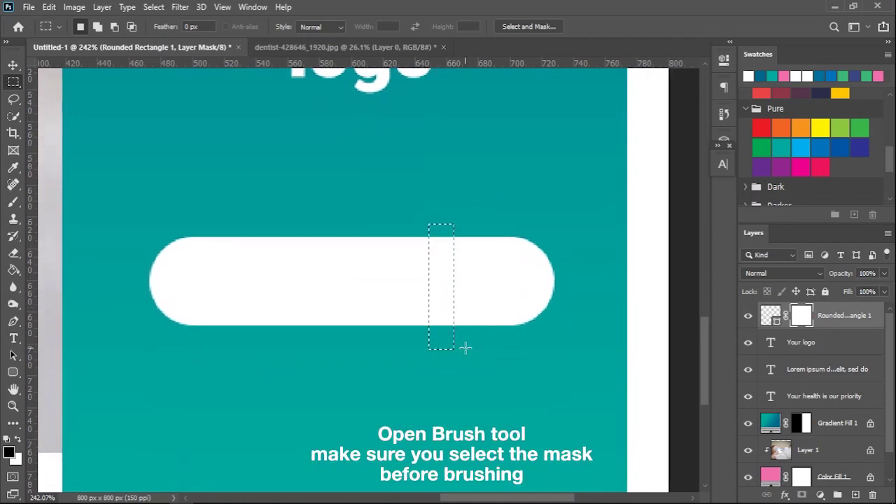
# Step: Brush black over the selected strip on the mask to cut a gap through the button, and clear the selection
pyautogui.press('b')
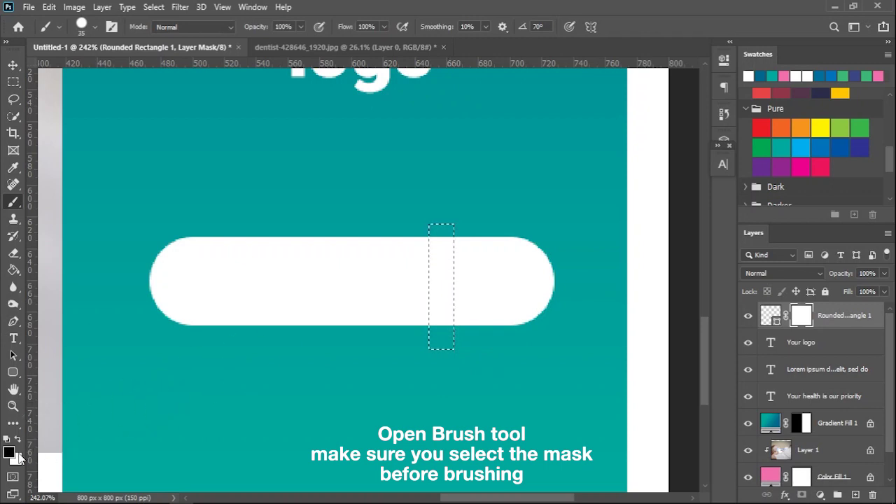
pyautogui.moveTo(440, 241); pyautogui.dragTo(441, 344)
pyautogui.hotkey('ctrl', 'd')
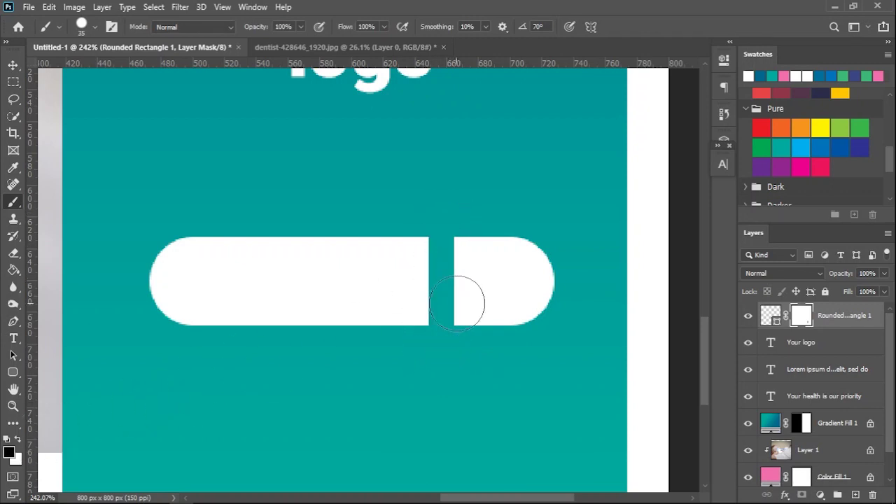
pyautogui.hotkey('ctrl', '0')
pyautogui.press('v')
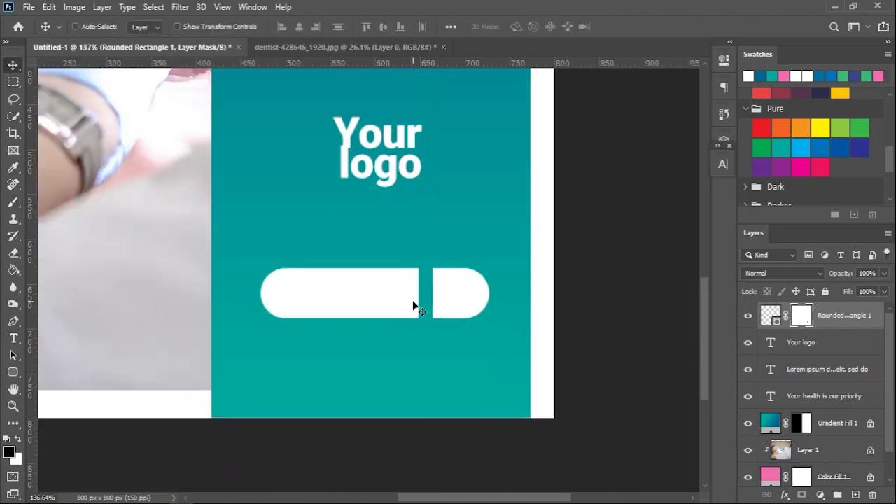
# Step: Add a "+" text element and place it on the button's small right-hand segment
pyautogui.press('t')
pyautogui.moveTo(280, 170); pyautogui.dragTo(488, 248)
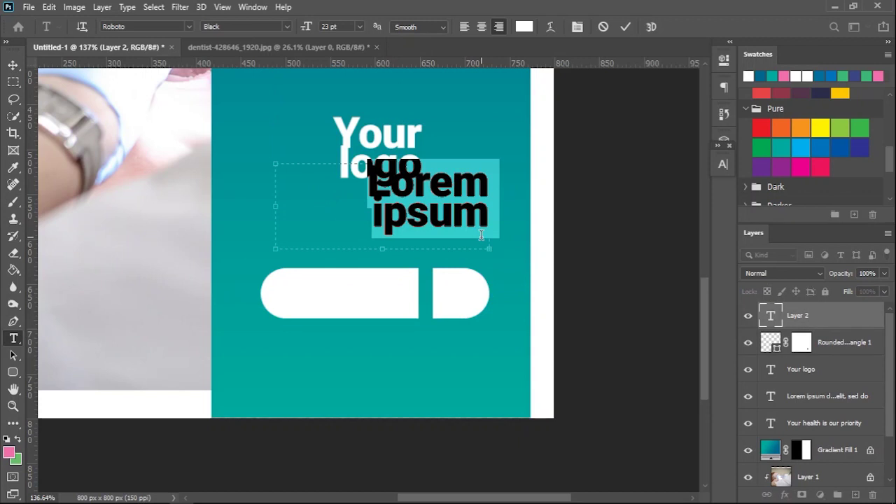
pyautogui.press('BackSpace')
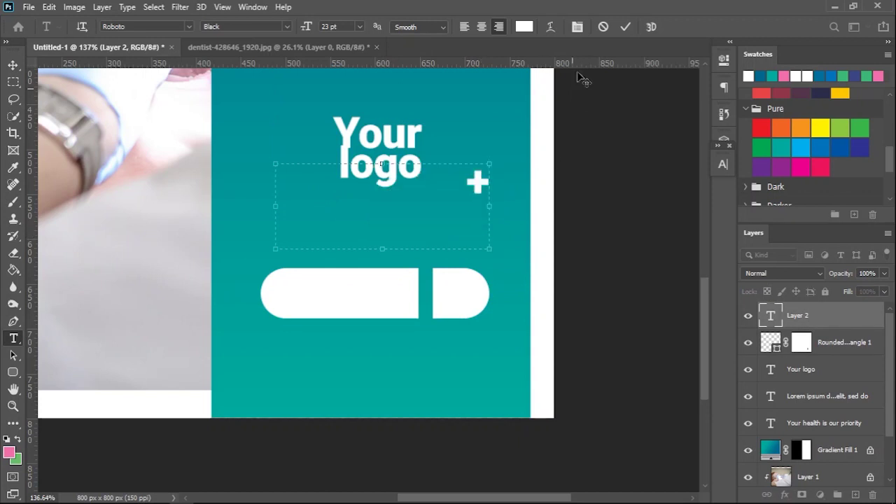
pyautogui.hotkey('ctrl', 'a')
pyautogui.click(627, 27)
pyautogui.press('v')
pyautogui.moveTo(476, 182); pyautogui.dragTo(456, 294)
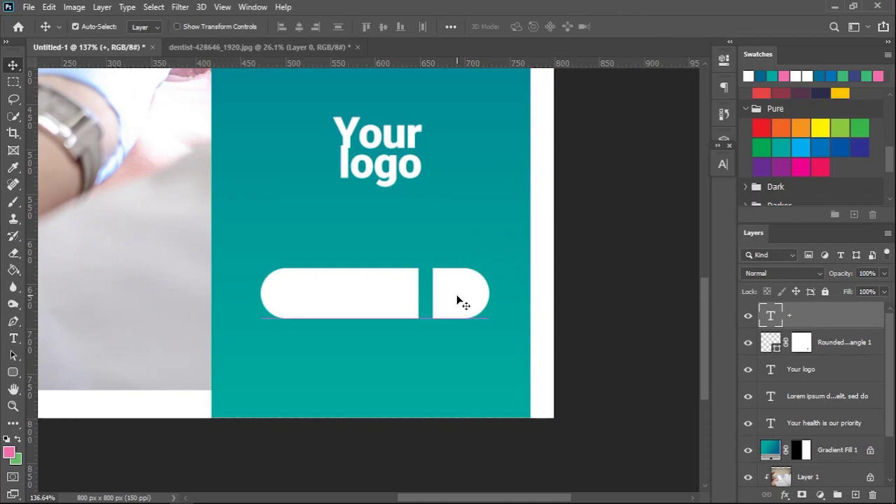
# Step: Recolour the plus sign to teal 009899, sampled from the gradient band
pyautogui.press('t')
pyautogui.click(455, 292)
pyautogui.hotkey('ctrl', 'a')
pyautogui.click(519, 30)
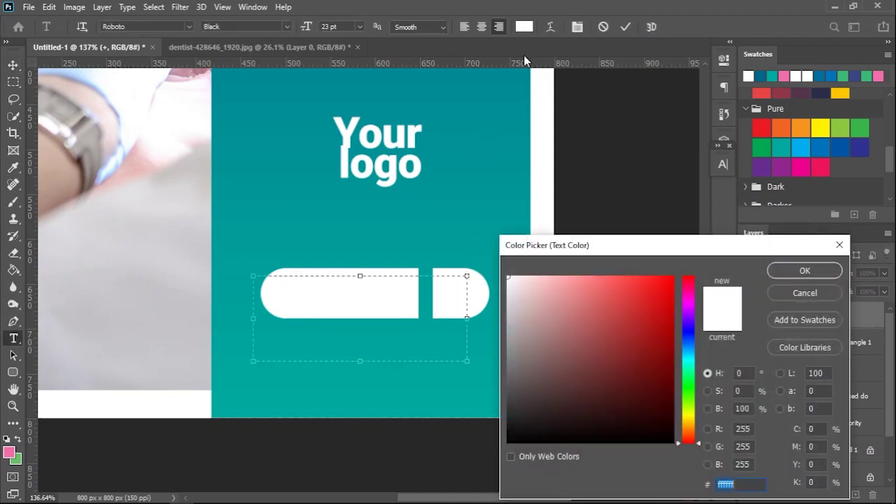
pyautogui.click(466, 207)
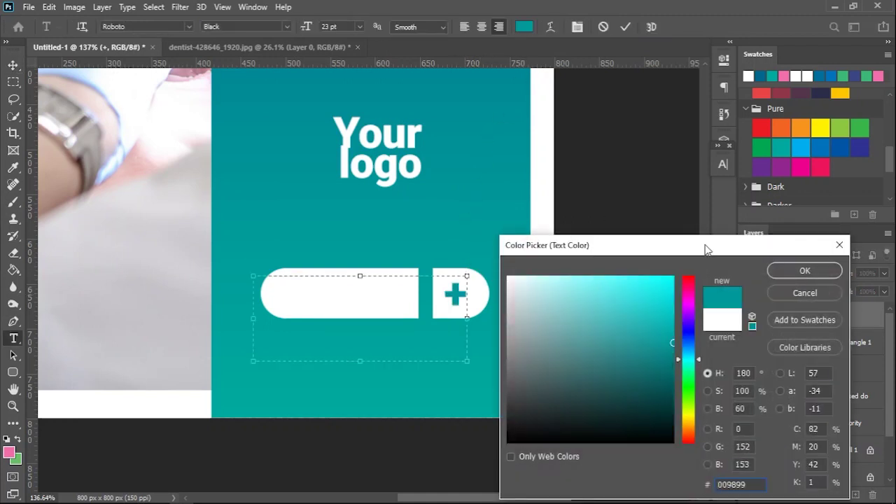
pyautogui.click(793, 270)
# Step: Narrow the plus sign's text box and shift the sign slightly right to centre it in its button segment
pyautogui.moveTo(255, 322); pyautogui.dragTo(430, 334)
pyautogui.click(625, 26)
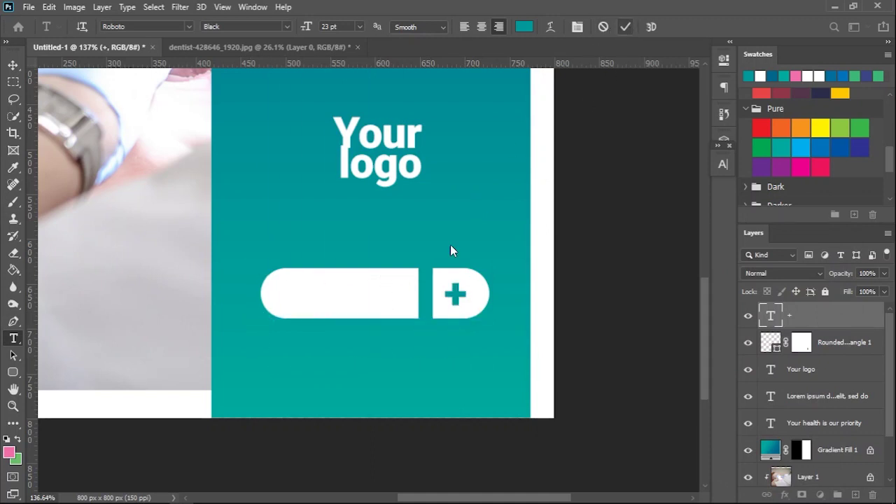
pyautogui.press('v')
pyautogui.moveTo(454, 296); pyautogui.dragTo(459, 297)
# Step: Add a new text box above the button containing "Add schedule"
pyautogui.press('t')
pyautogui.moveTo(148, 219); pyautogui.dragTo(574, 294)
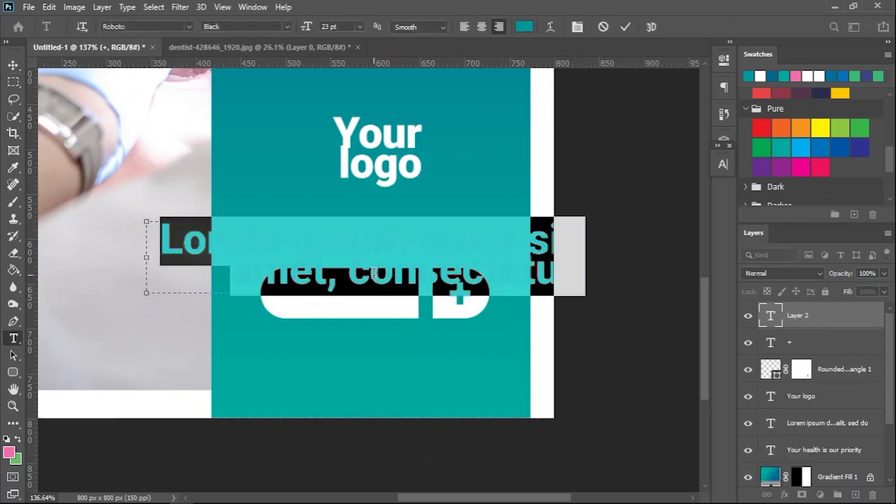
pyautogui.press('BackSpace')
pyautogui.write('Add schedule')
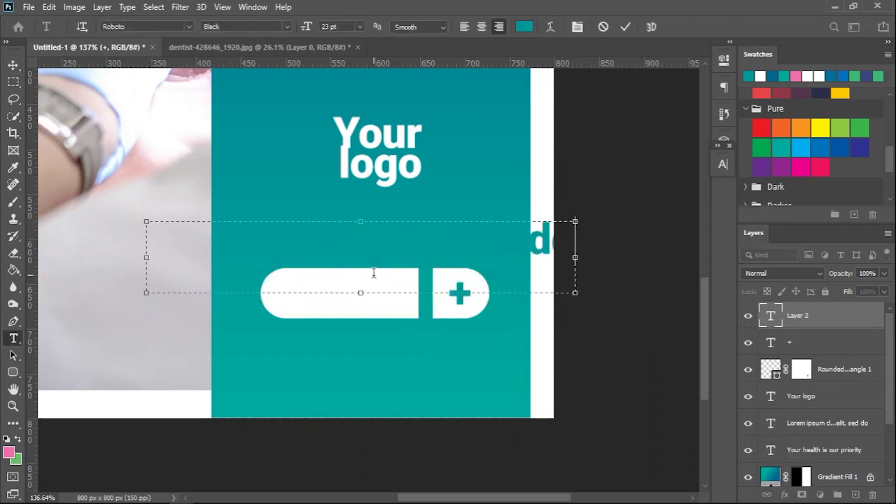
# Step: Apply All Caps to the "Add schedule" text and greatly reduce its font size
pyautogui.hotkey('ctrl', 'a')
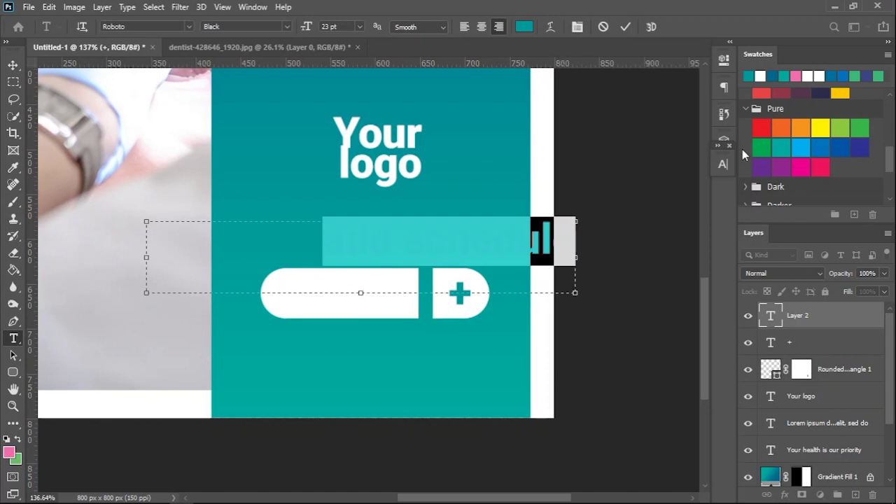
pyautogui.click(723, 164)
pyautogui.click(616, 257)
pyautogui.click(617, 201)
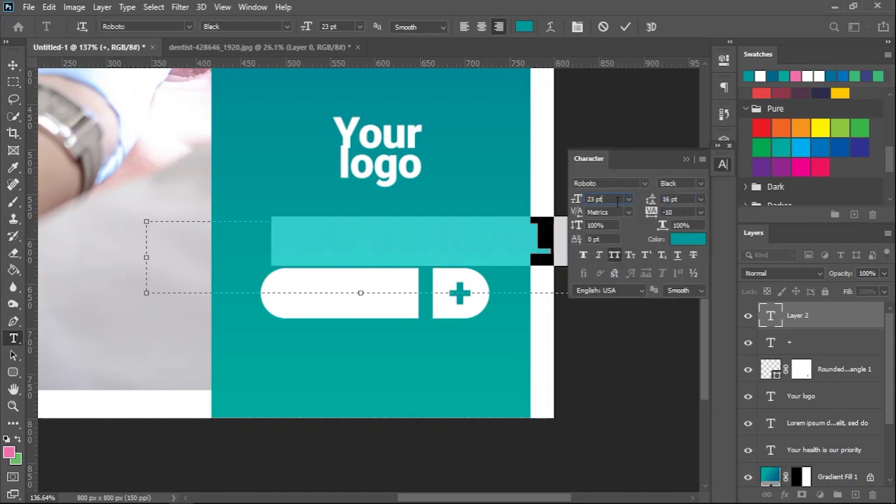
pyautogui.scroll(-11, 618, 201)
pyautogui.scroll(-1, 617, 201)
pyautogui.click(554, 90)
# Step: Move the "Add schedule" label onto the button's long left-hand segment and reduce its font size a little further
pyautogui.press('v')
pyautogui.moveTo(534, 231); pyautogui.dragTo(378, 296)
pyautogui.press('t')
pyautogui.click(385, 299)
pyautogui.hotkey('ctrl', 'a')
pyautogui.click(722, 164)
pyautogui.click(616, 200)
pyautogui.scroll(-3, 616, 200)
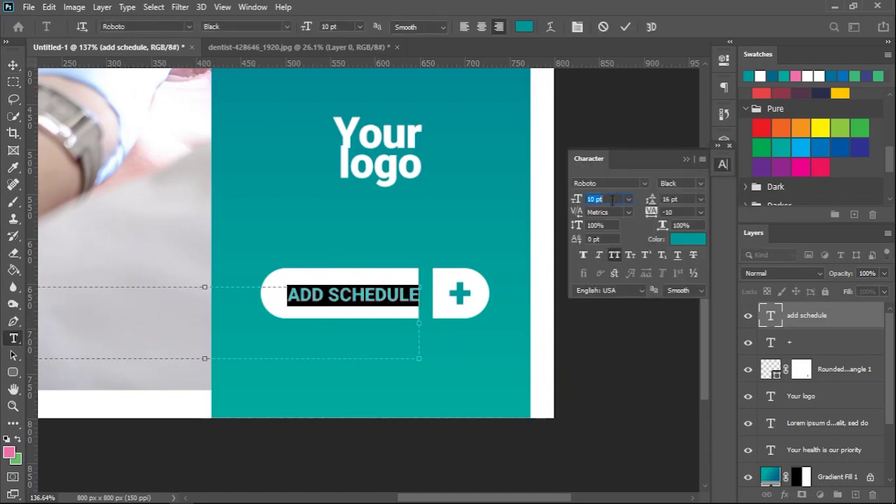
pyautogui.scroll(1, 612, 201)
pyautogui.click(625, 26)
pyautogui.press('v')
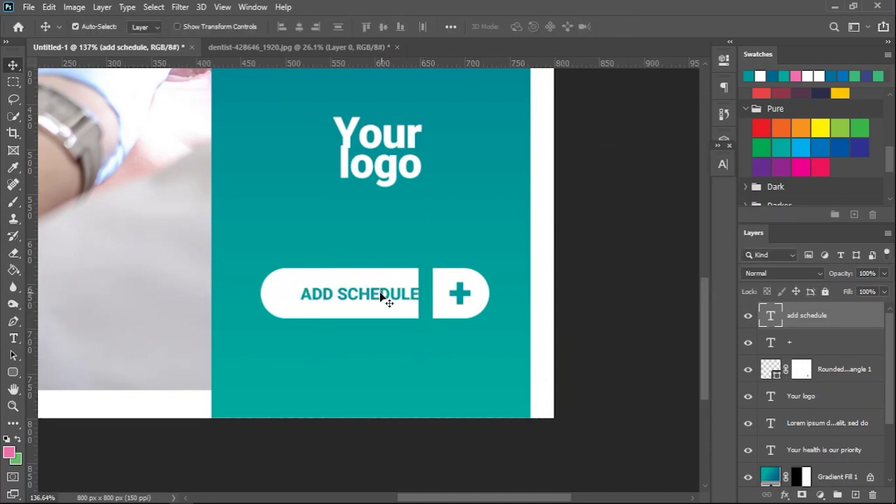
pyautogui.scroll(-4, 259, 196)
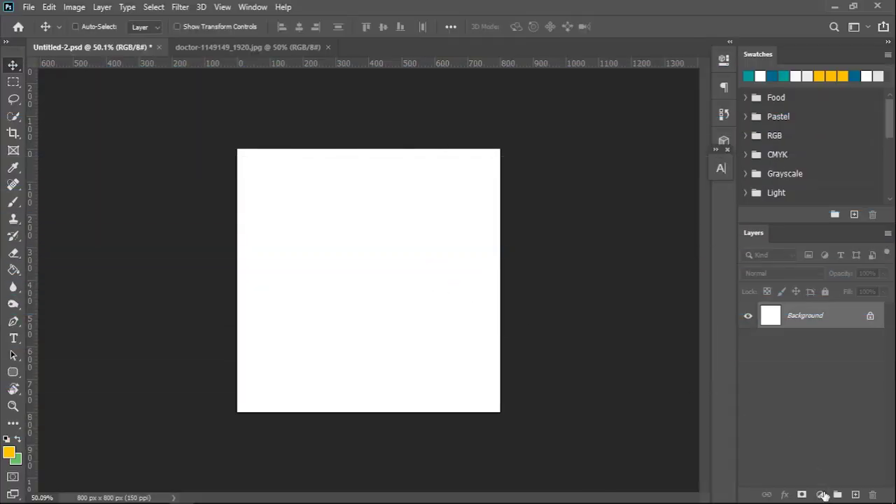
# Step: Add a gradient fill layer to the blank 800 x 800 px document and open its Foreground to Background gradient for editing
pyautogui.click(822, 494)
pyautogui.click(813, 277)
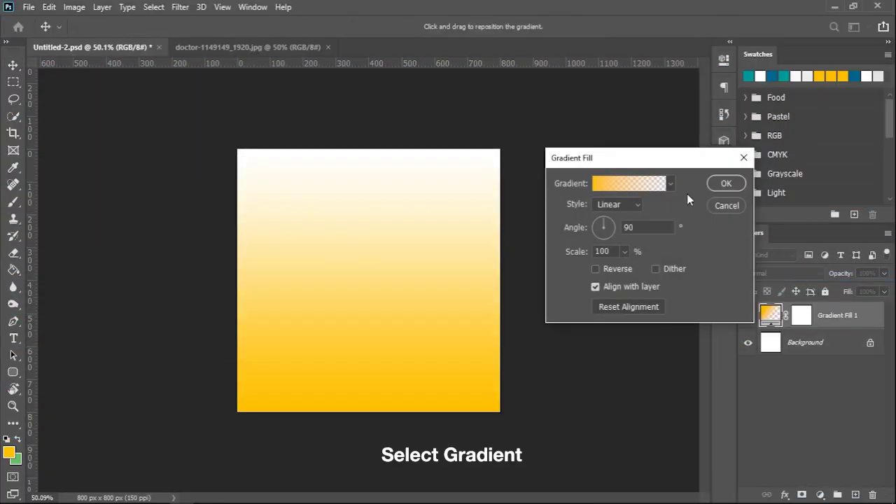
pyautogui.click(670, 183)
pyautogui.click(580, 229)
pyautogui.click(619, 184)
pyautogui.click(619, 184)
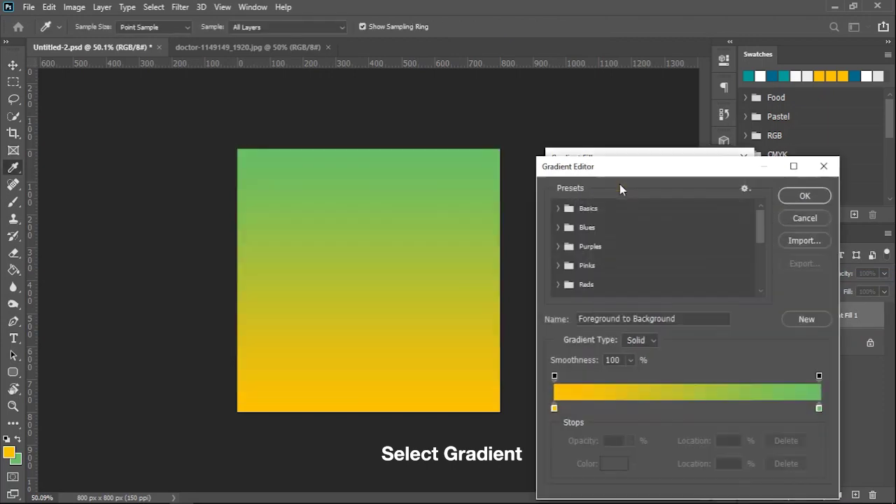
# Step: Set the gradient's first stop to teal 009899 and its last stop to dark blue, and apply the fill
pyautogui.doubleClick(554, 408)
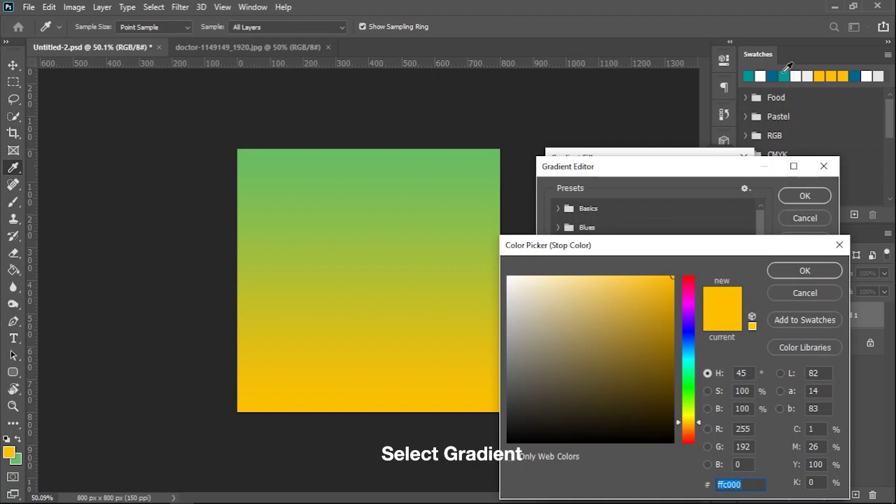
pyautogui.click(784, 76)
pyautogui.click(804, 272)
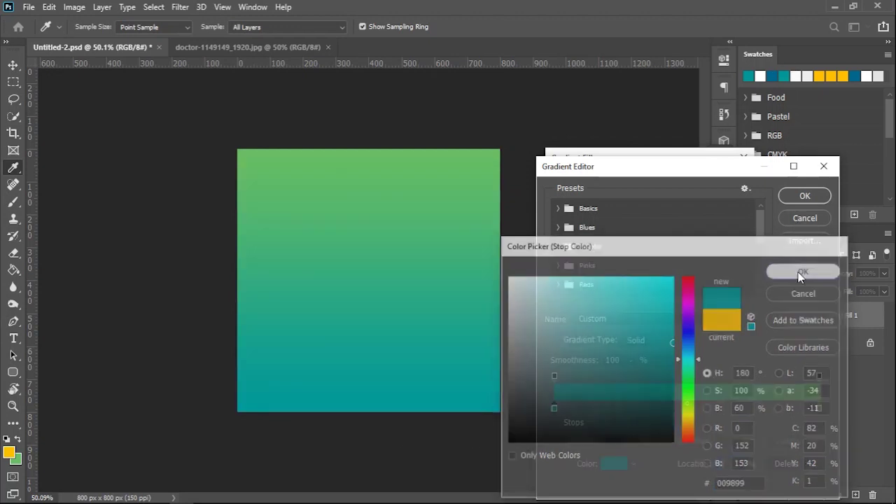
pyautogui.doubleClick(818, 409)
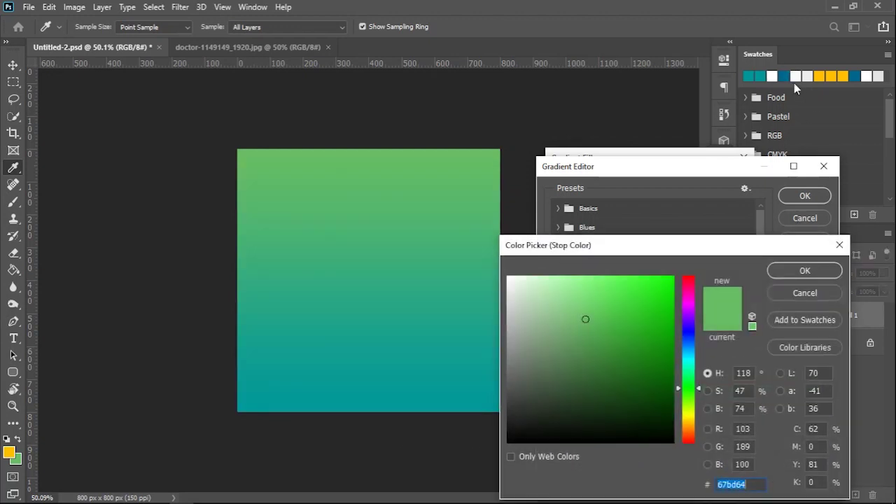
pyautogui.click(784, 75)
pyautogui.click(803, 271)
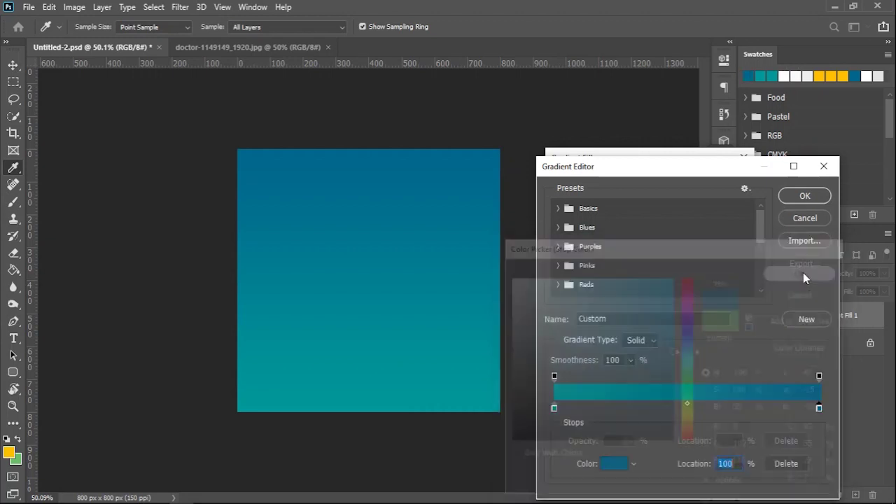
pyautogui.click(803, 197)
pyautogui.click(725, 186)
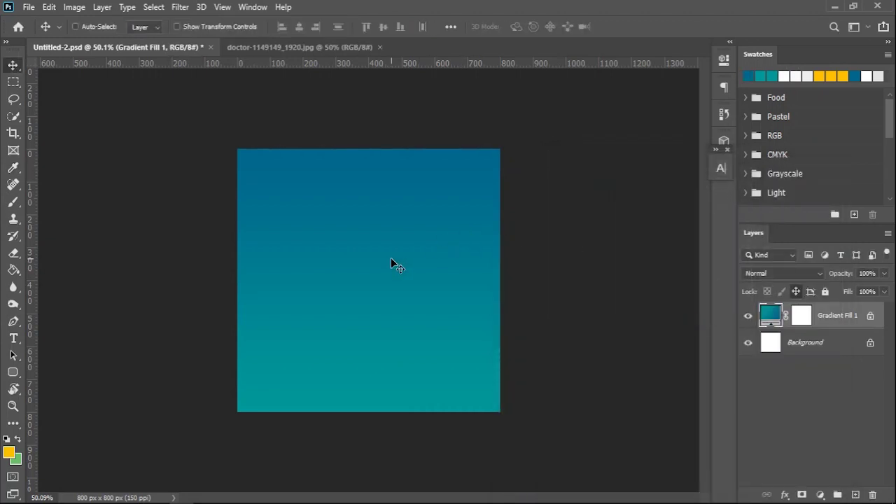
# Step: Add a 600 pt Fira Sans Black letter "S" over the gradient and move it up so it crops at the canvas edges
pyautogui.press('t')
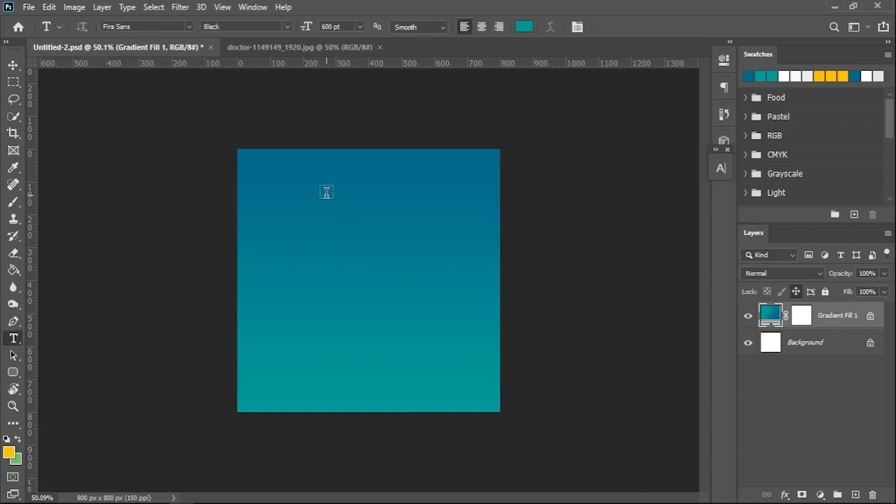
pyautogui.moveTo(305, 170); pyautogui.dragTo(653, 498)
pyautogui.click(724, 169)
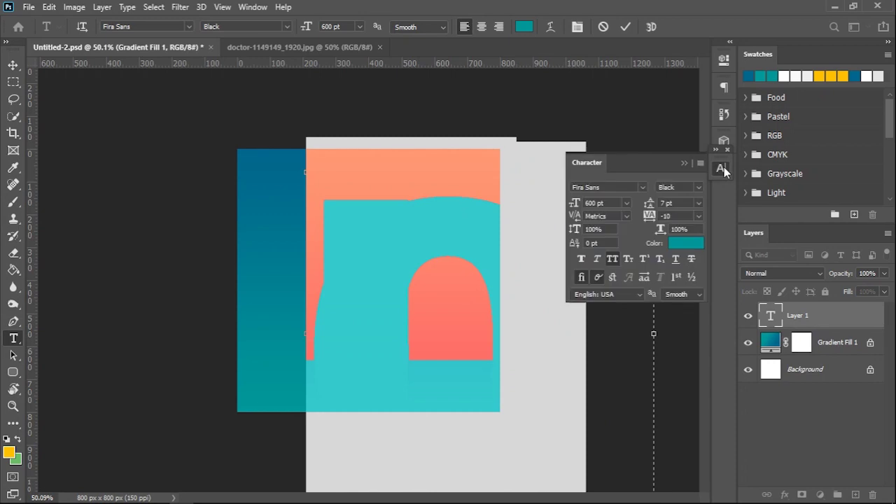
pyautogui.click(476, 252)
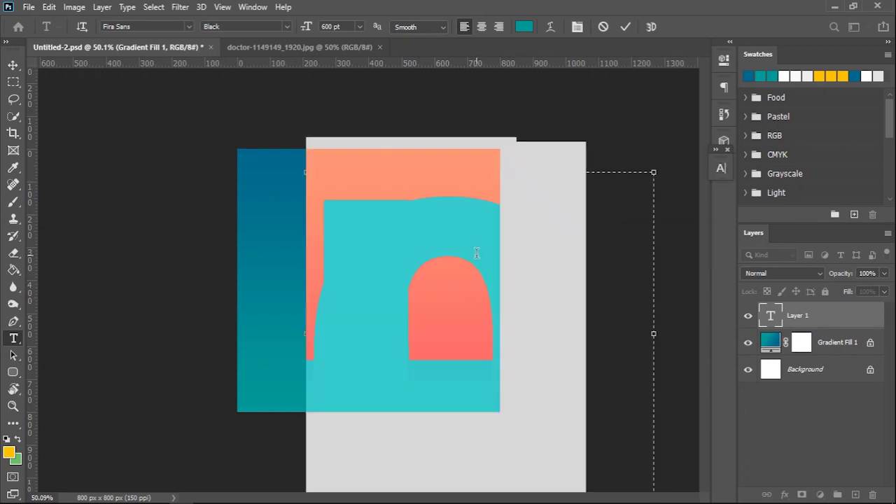
pyautogui.write('S')
pyautogui.press('BackSpace')
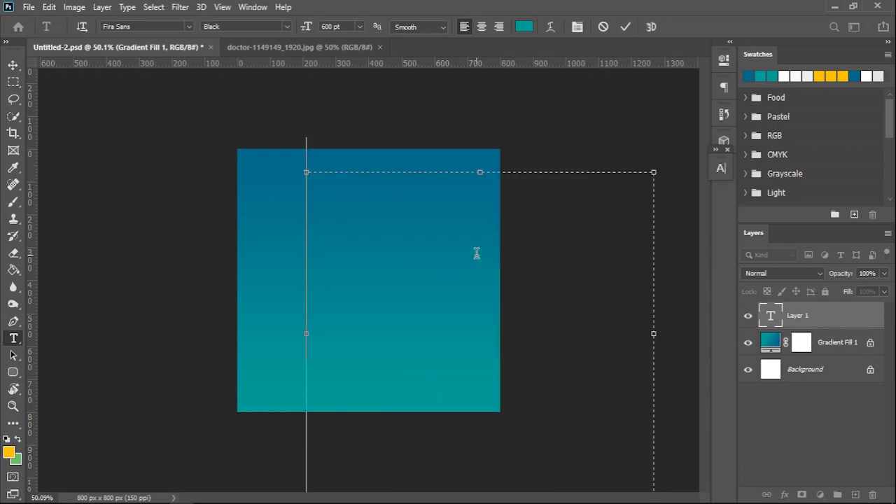
pyautogui.hotkey('ctrl', 'z')
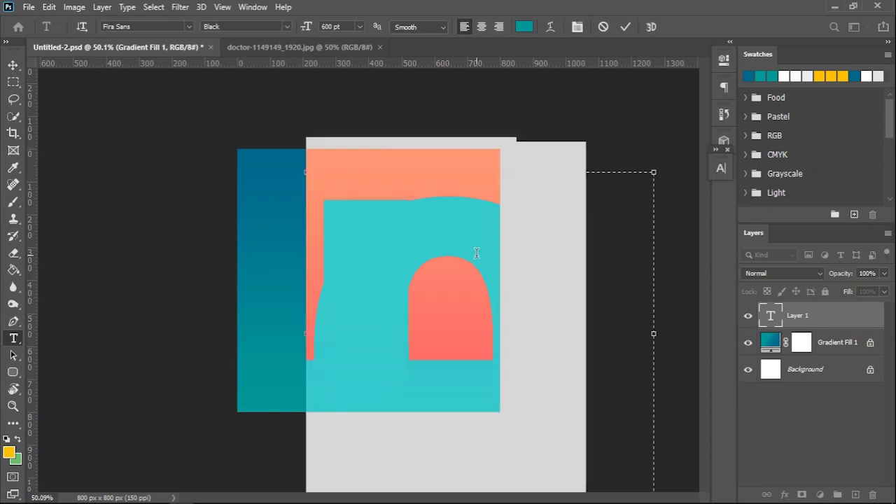
pyautogui.write('S')
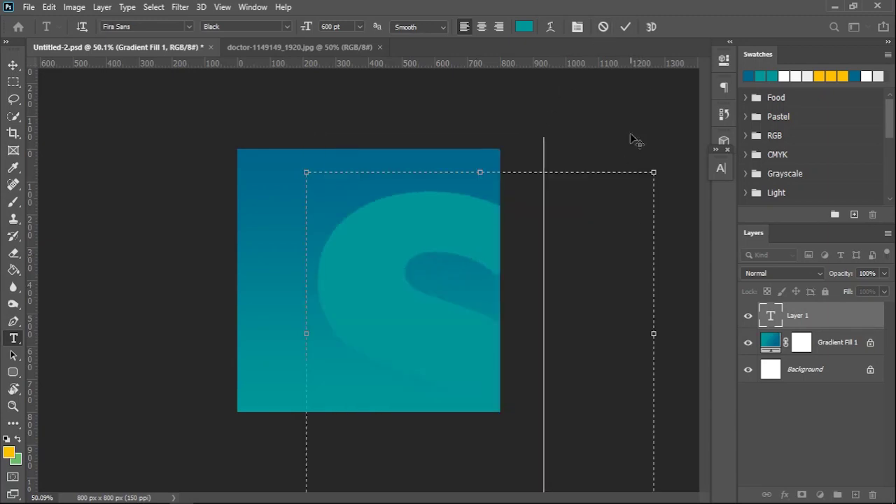
pyautogui.click(627, 28)
pyautogui.press('v')
pyautogui.moveTo(435, 231); pyautogui.dragTo(431, 176)
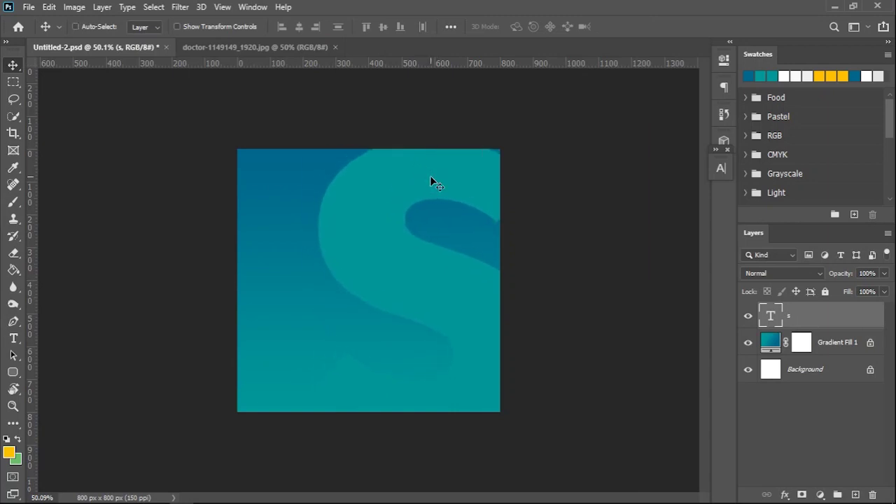
# Step: Set the letter S to a font size of 580 pt and change its color to white
pyautogui.doubleClick(430, 174)
pyautogui.hotkey('ctrl', 'a')
pyautogui.click(723, 171)
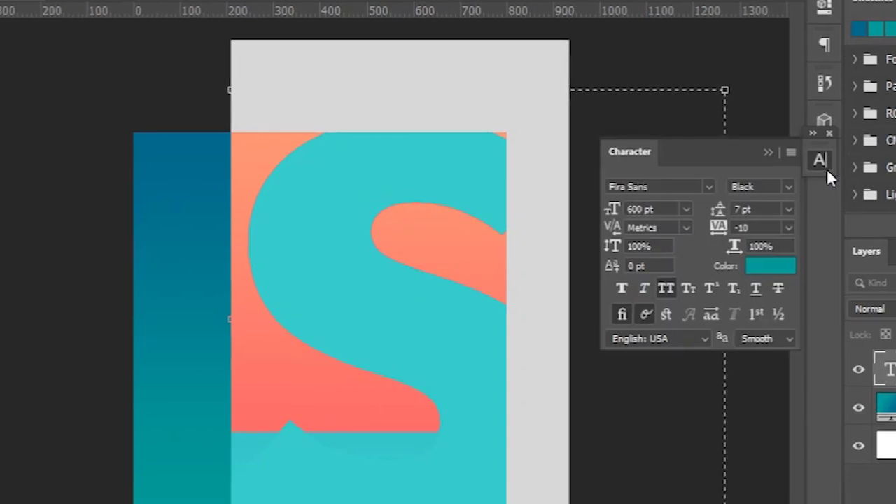
pyautogui.click(645, 210)
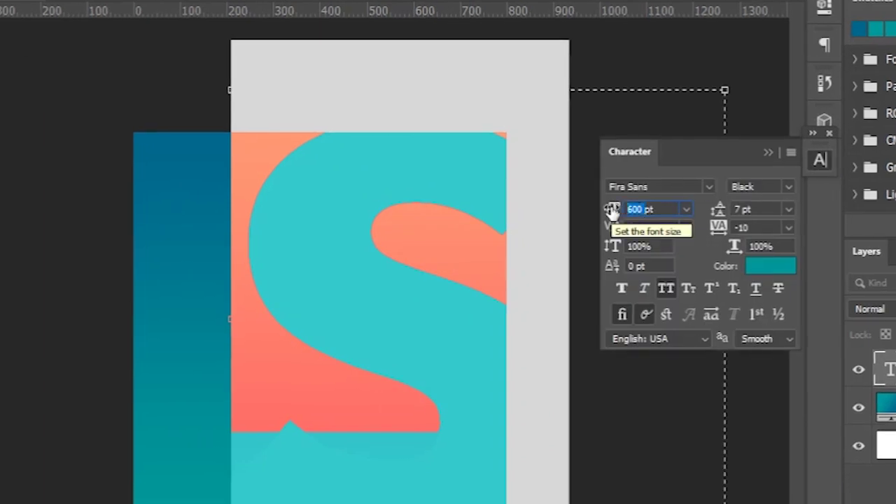
pyautogui.write('580')
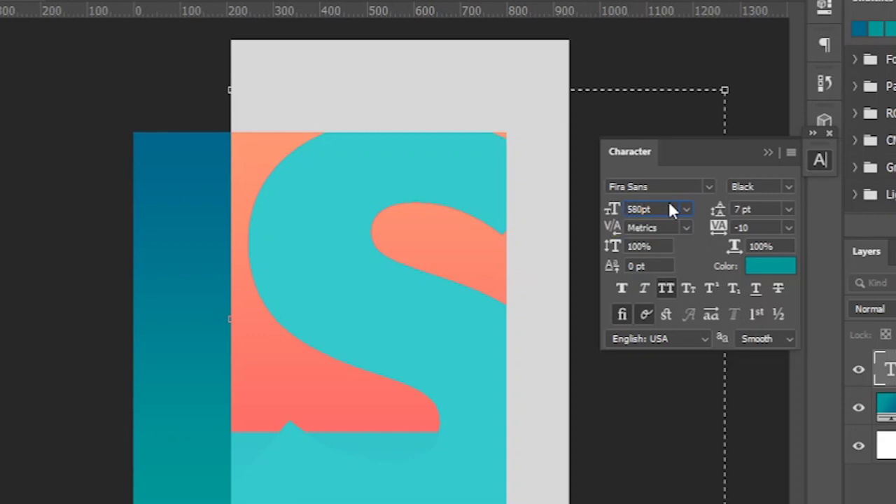
pyautogui.click(767, 268)
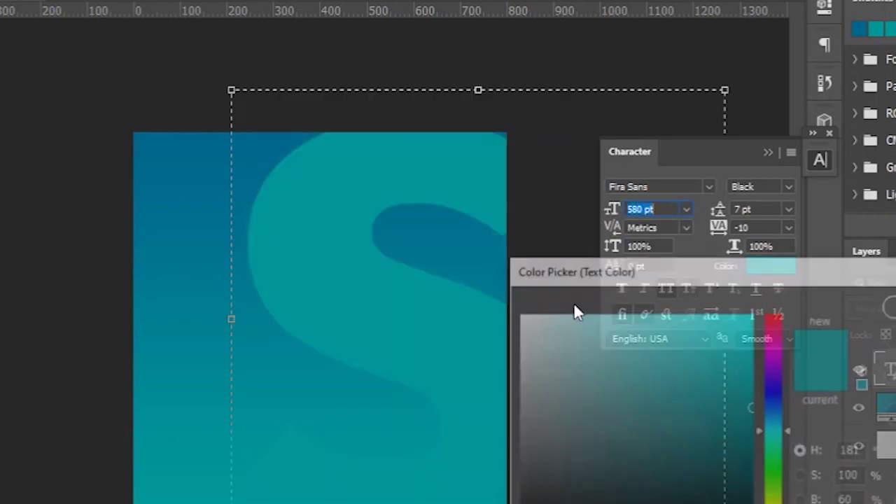
pyautogui.moveTo(584, 343); pyautogui.dragTo(482, 280)
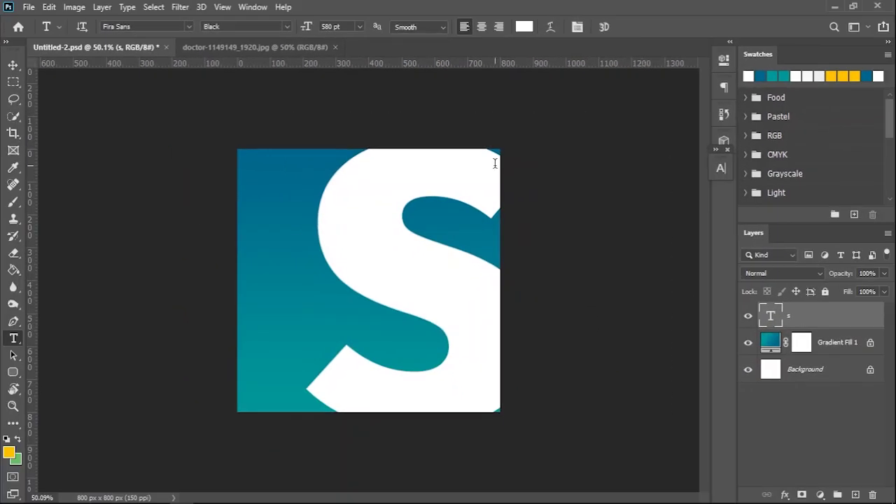
# Step: Nudge the white S slightly to the right and rasterize its type layer
pyautogui.press('v')
pyautogui.moveTo(444, 180); pyautogui.dragTo(449, 180)
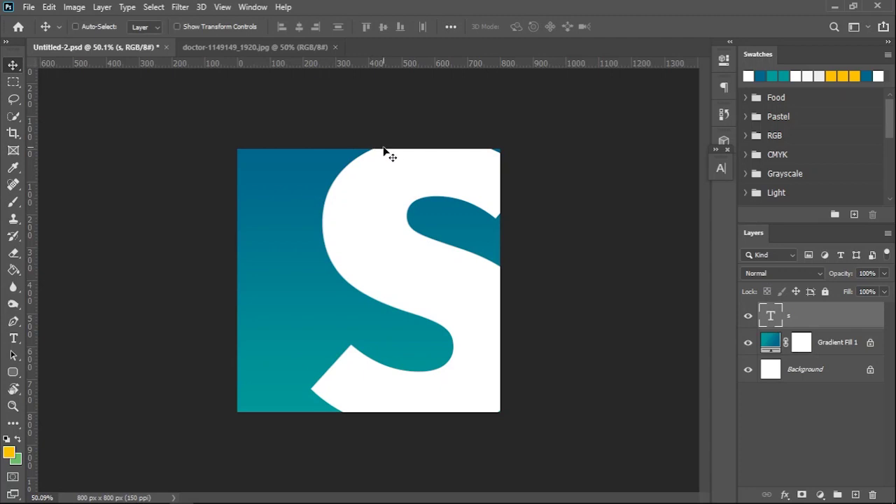
pyautogui.rightClick(818, 322)
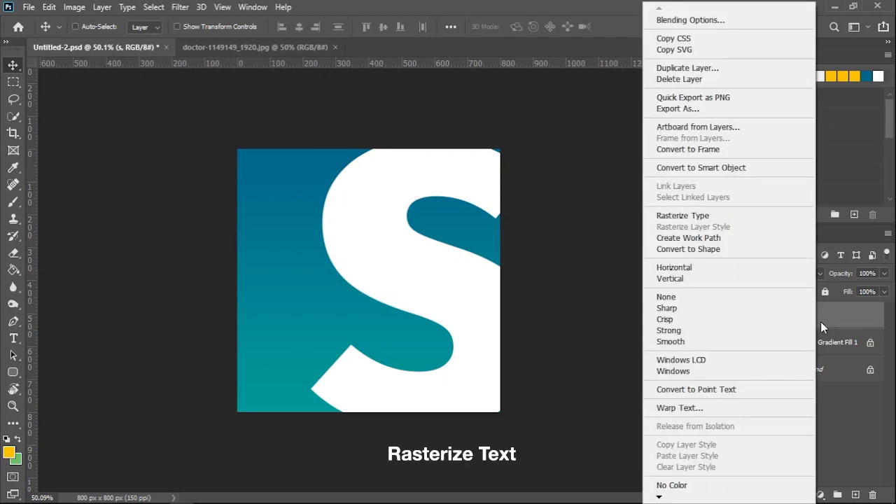
pyautogui.click(686, 216)
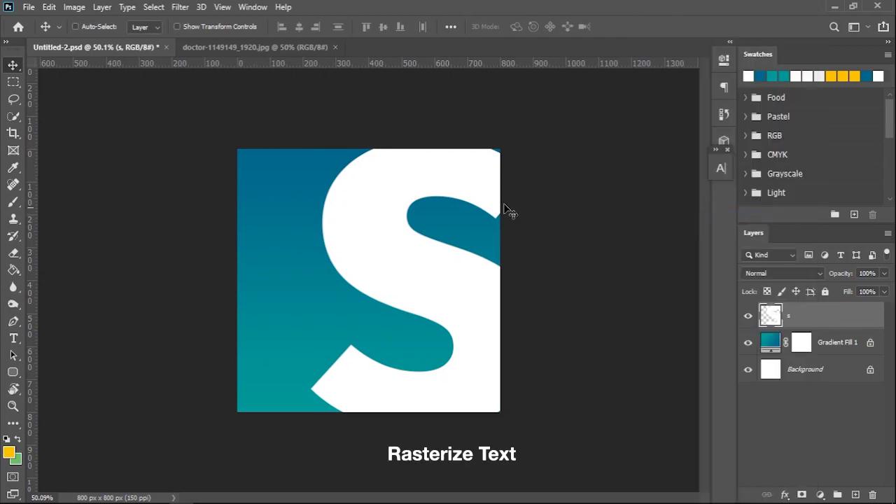
# Step: Convert the doctor photo's background to a normal layer and bring the photo into the S post document, with the doctor over the letter
pyautogui.click(286, 50)
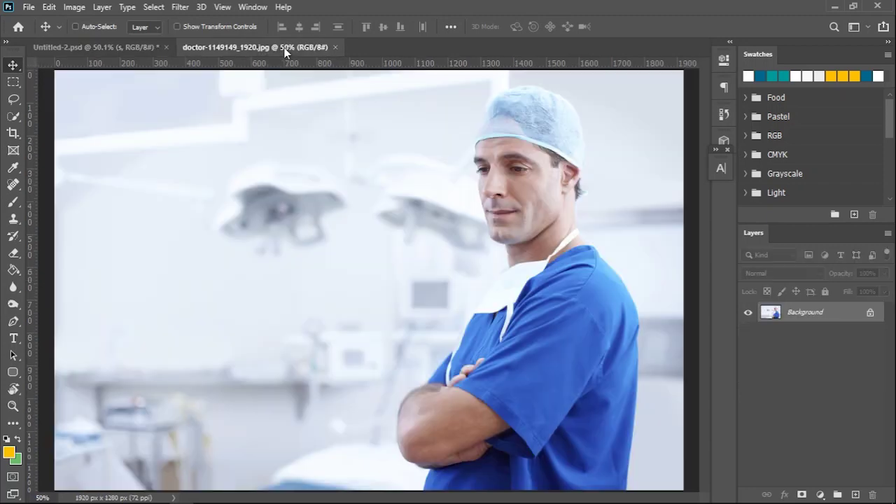
pyautogui.moveTo(479, 225); pyautogui.dragTo(414, 191)
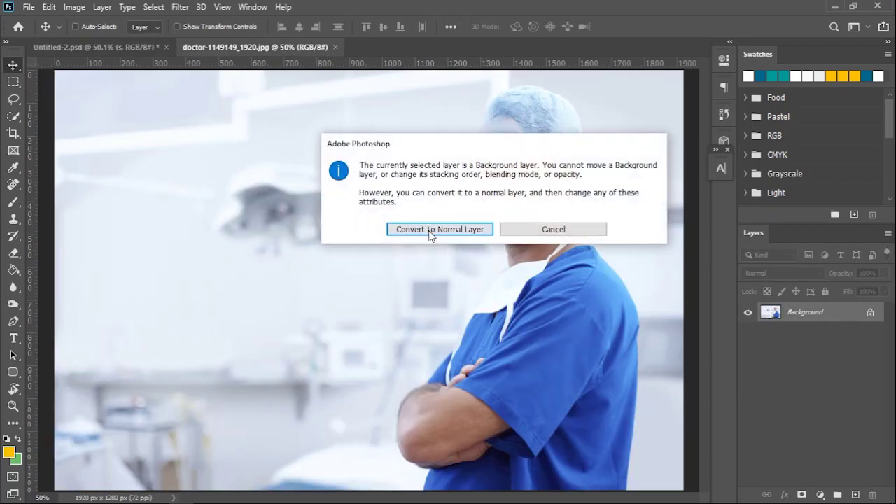
pyautogui.click(406, 231)
pyautogui.moveTo(406, 231); pyautogui.dragTo(410, 289)
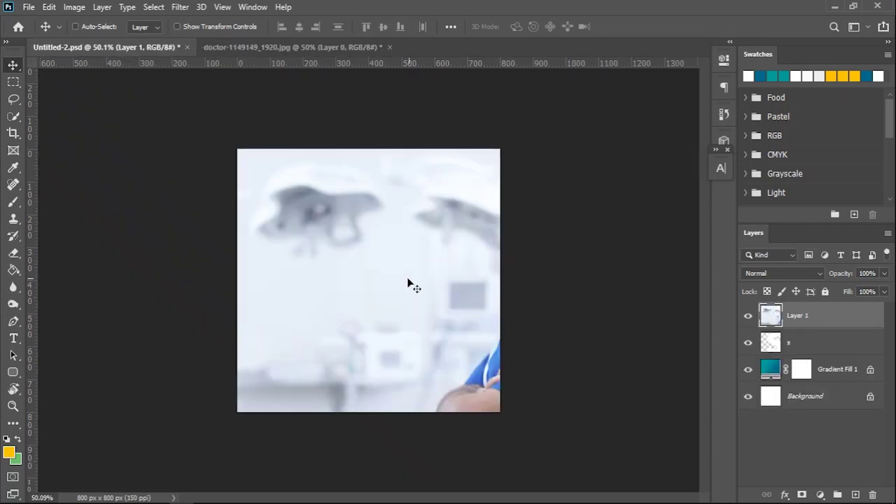
pyautogui.moveTo(385, 250); pyautogui.dragTo(342, 234)
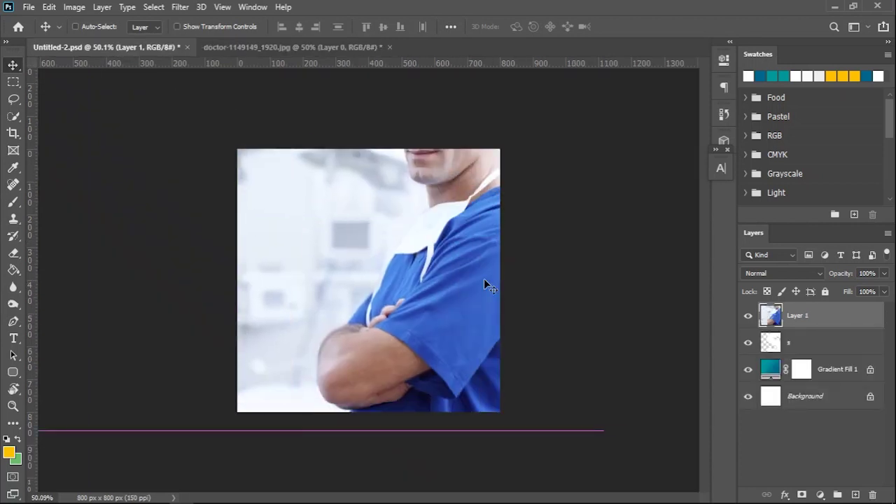
# Step: Clip the doctor photo to the S layer, then scale it to about 71% and position the doctor's face and arms inside the letter
pyautogui.rightClick(844, 331)
pyautogui.click(770, 252)
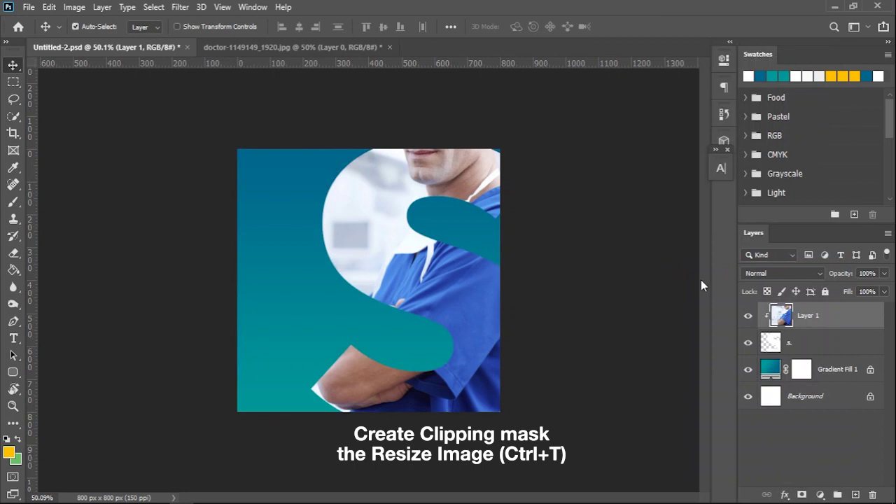
pyautogui.hotkey('ctrl', 't')
pyautogui.moveTo(603, 222); pyautogui.dragTo(463, 219)
pyautogui.moveTo(385, 227); pyautogui.dragTo(461, 271)
pyautogui.moveTo(48, 92); pyautogui.dragTo(89, 120)
pyautogui.moveTo(503, 213); pyautogui.dragTo(488, 222)
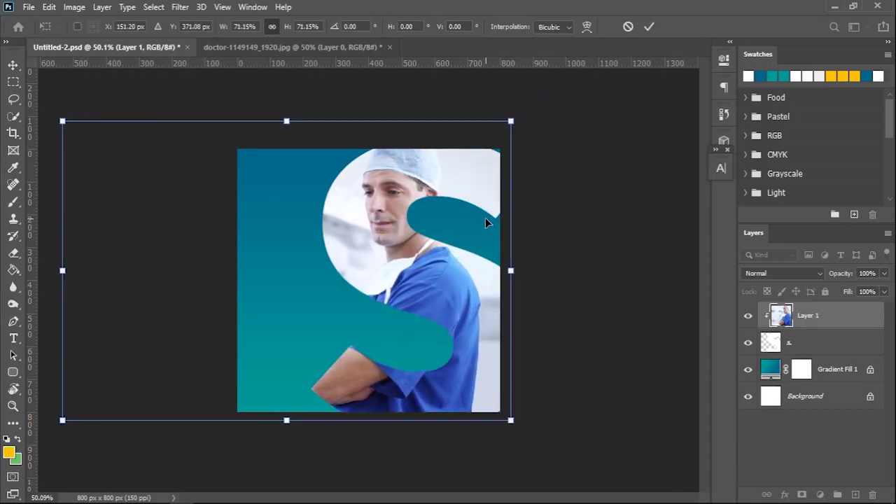
pyautogui.click(649, 27)
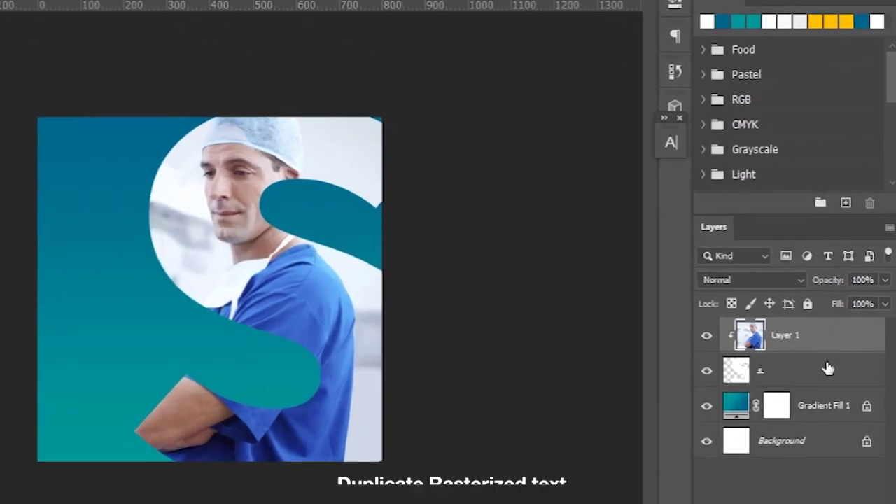
# Step: Duplicate the rasterized S layer, then rotate the lower S about 8.8° clockwise and shift it right so white edges peek out
pyautogui.click(837, 347)
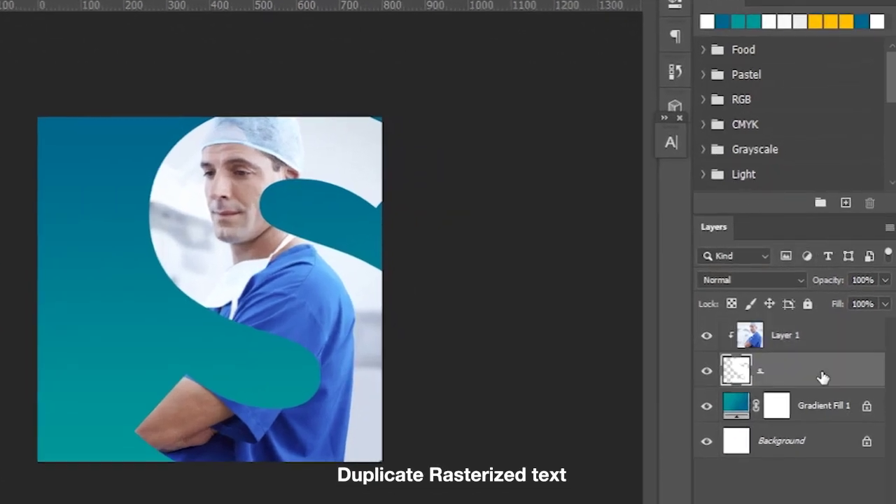
pyautogui.hotkey('ctrl', 'j')
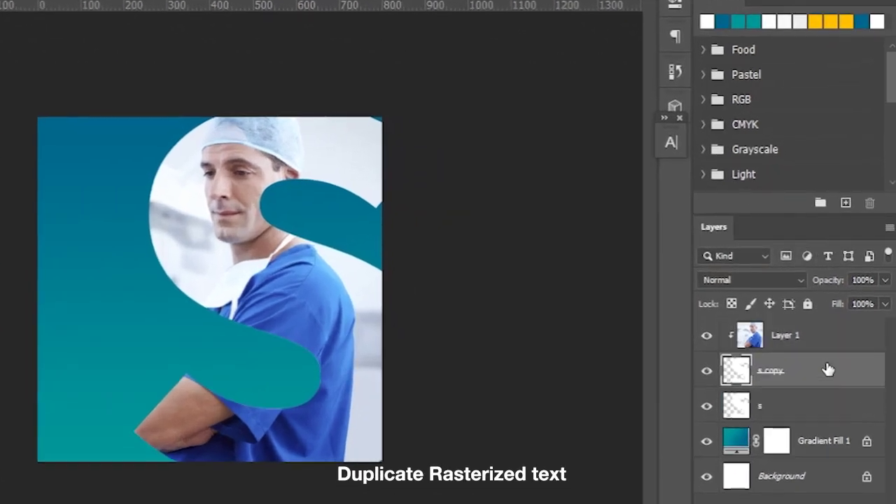
pyautogui.click(841, 417)
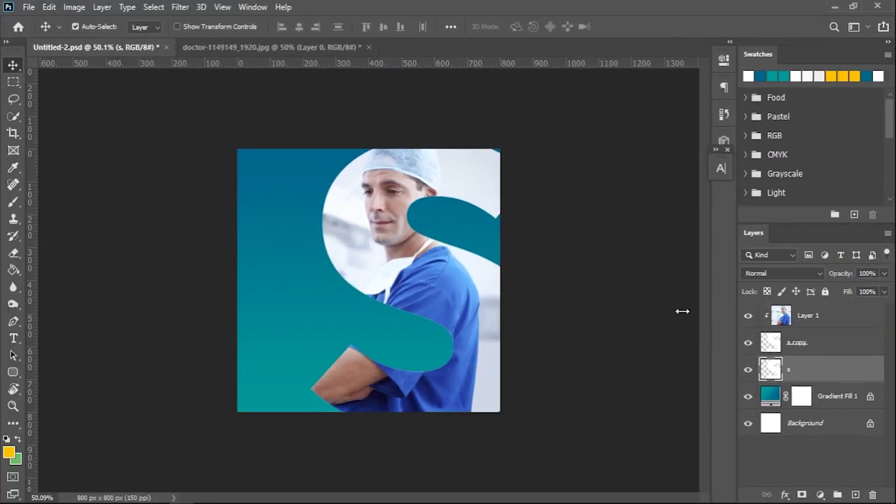
pyautogui.hotkey('ctrl', 't')
pyautogui.moveTo(532, 110); pyautogui.dragTo(557, 148)
pyautogui.moveTo(460, 235)
pyautogui.mouseDown()
pyautogui.moveTo(480, 233)
pyautogui.moveTo(494, 246)
pyautogui.moveTo(468, 248)
pyautogui.moveTo(470, 239)
pyautogui.mouseUp()
pyautogui.moveTo(561, 138); pyautogui.dragTo(555, 136)
pyautogui.moveTo(530, 234); pyautogui.dragTo(529, 233)
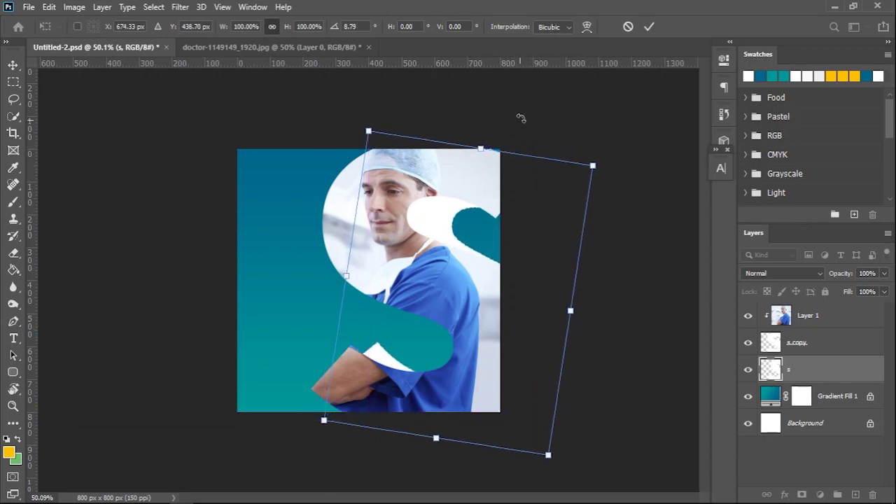
pyautogui.click(649, 26)
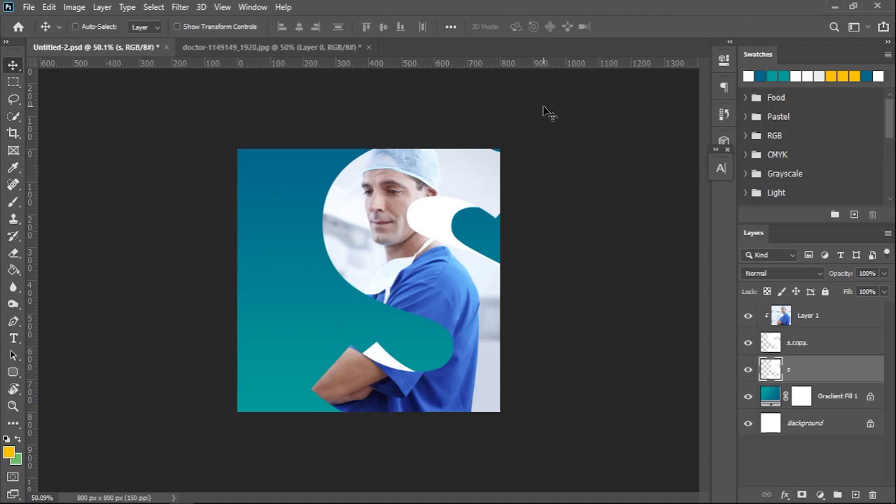
# Step: Add a Multiply drop shadow to the "s copy" layer with 31% opacity, 20 px distance, 3% spread and 38 px size
pyautogui.click(848, 344)
pyautogui.doubleClick(862, 346)
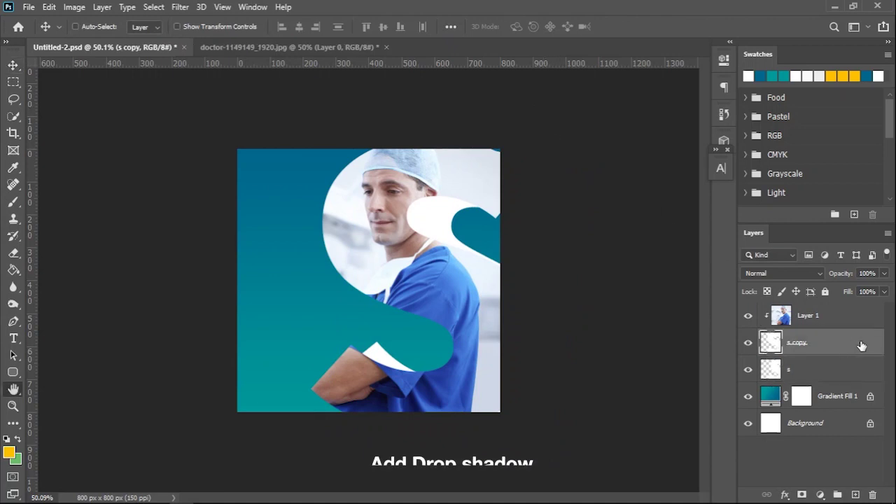
pyautogui.moveTo(329, 189); pyautogui.dragTo(742, 85)
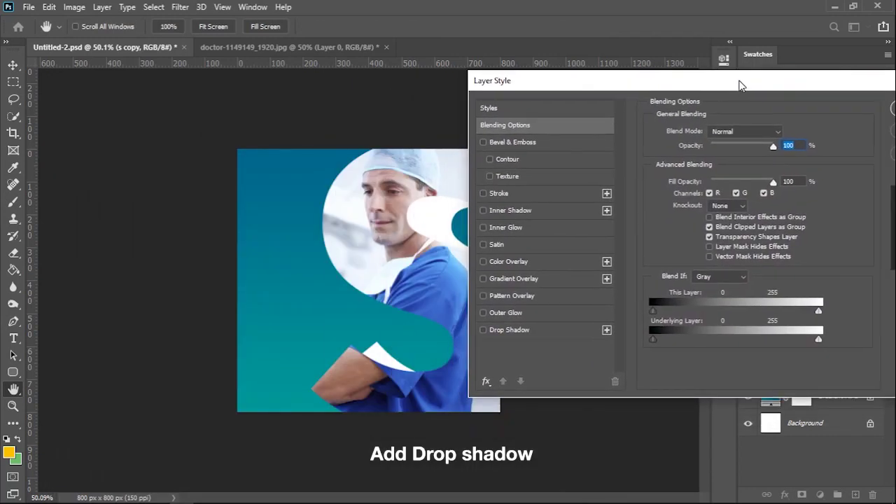
pyautogui.click(483, 329)
pyautogui.click(544, 336)
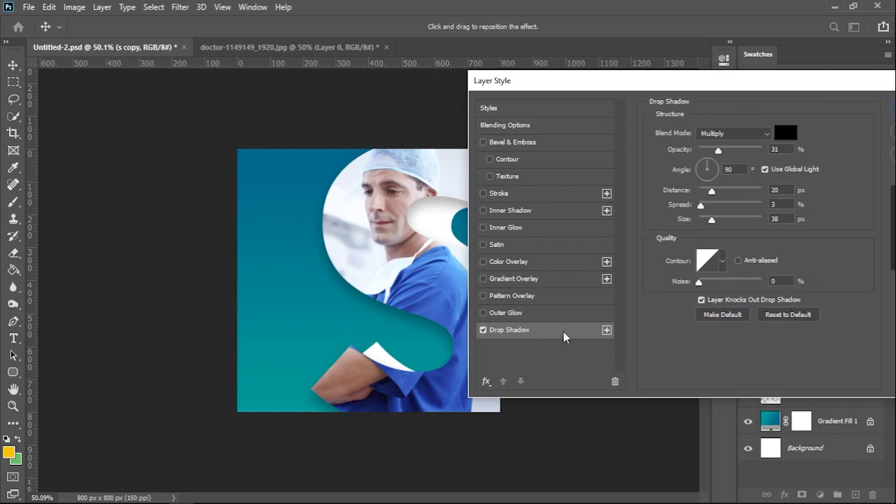
pyautogui.moveTo(754, 81); pyautogui.dragTo(637, 104)
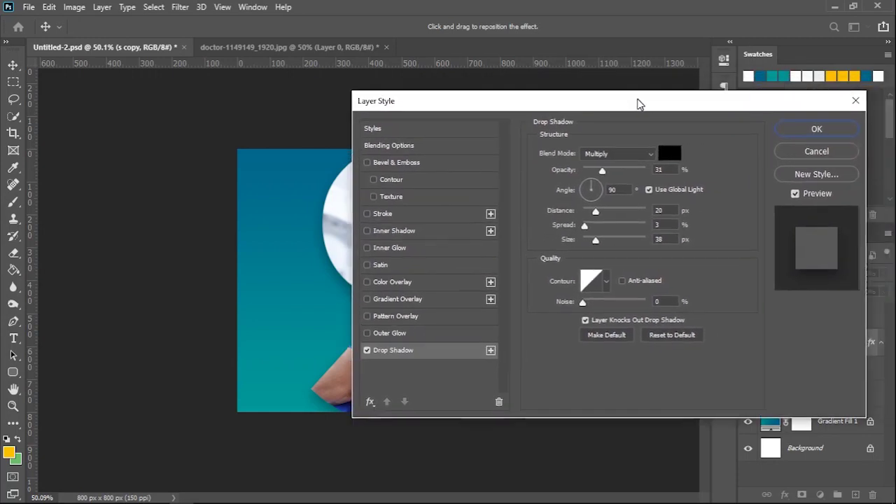
pyautogui.click(796, 130)
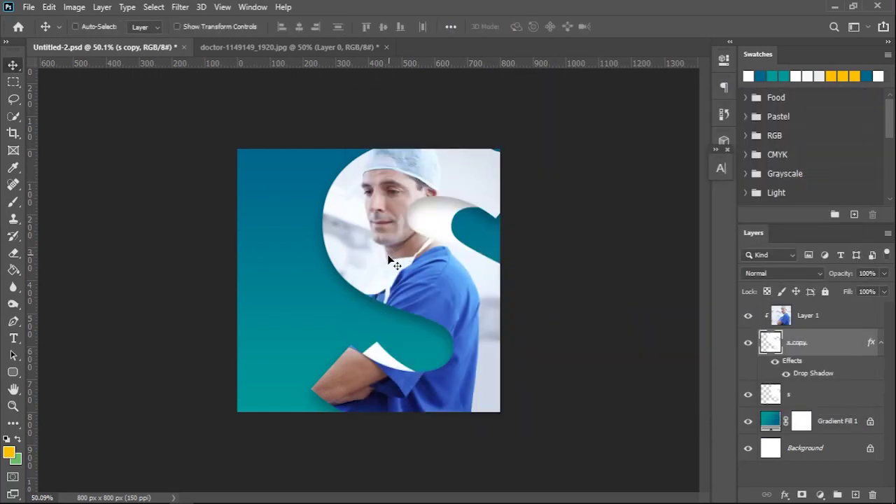
# Step: Lock the position of the doctor photo layer and both S layers
pyautogui.keyDown('shift'); pyautogui.click(840, 322); pyautogui.keyUp('shift')
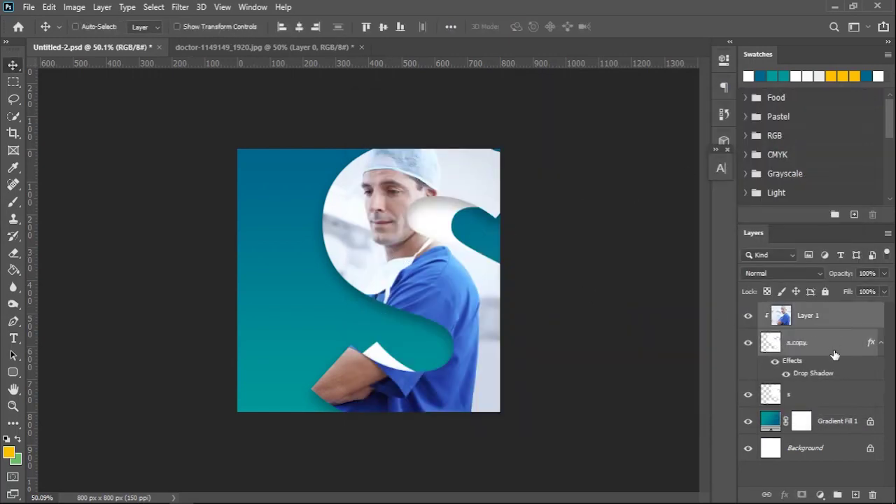
pyautogui.keyDown('shift'); pyautogui.click(831, 396); pyautogui.keyUp('shift')
pyautogui.click(795, 291)
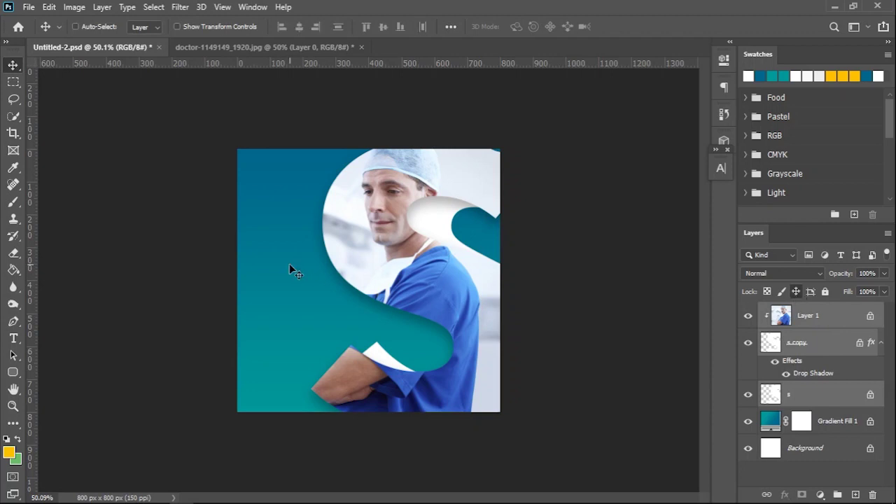
# Step: Add a paragraph text box on the gradient beside the doctor, with its font size set to 40 pt
pyautogui.scroll(3, 77, 257)
pyautogui.press('t')
pyautogui.moveTo(171, 129); pyautogui.dragTo(317, 364)
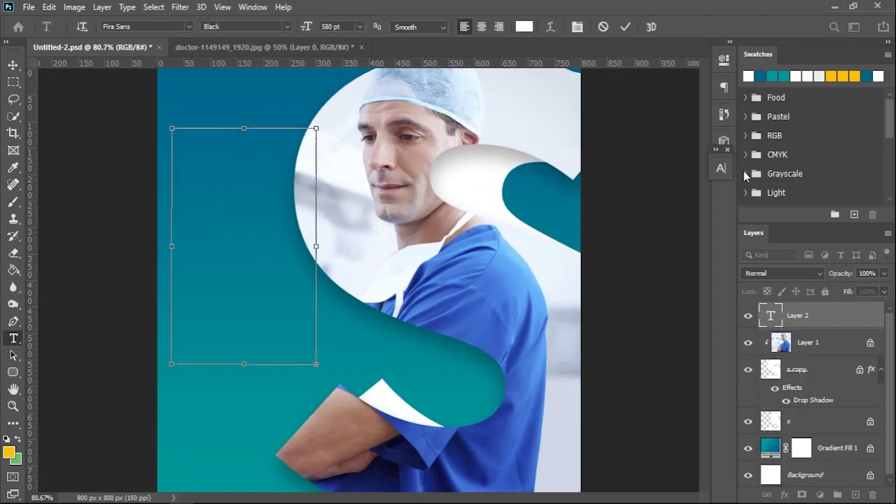
pyautogui.click(721, 169)
pyautogui.moveTo(609, 204); pyautogui.dragTo(528, 211)
pyautogui.write('40')
pyautogui.press('Return')
pyautogui.click(297, 238)
pyautogui.hotkey('ctrl', 'a')
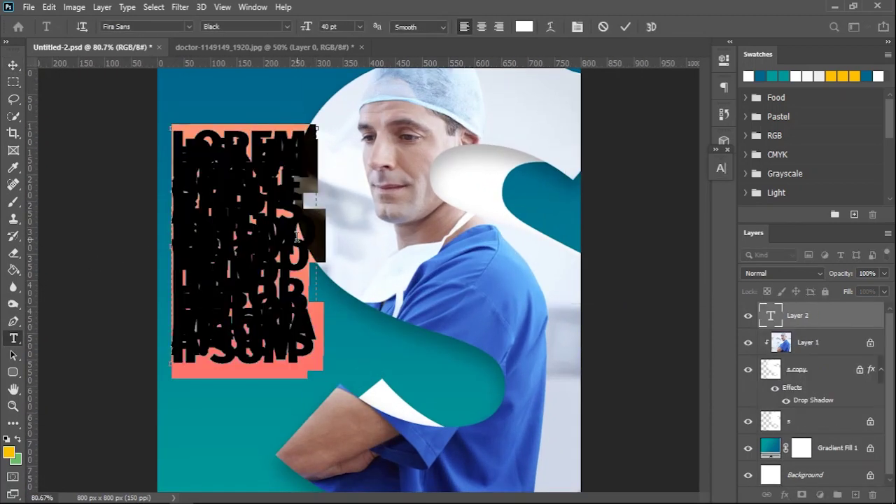
# Step: Enter the headline "WE GOT YOUR SMILE" in the text box with one word per line
pyautogui.write('WE')
pyautogui.press('Return')
pyautogui.write('GOT')
pyautogui.press('Return')
pyautogui.write('YOUR')
pyautogui.press('Return')
pyautogui.write('SMILE')
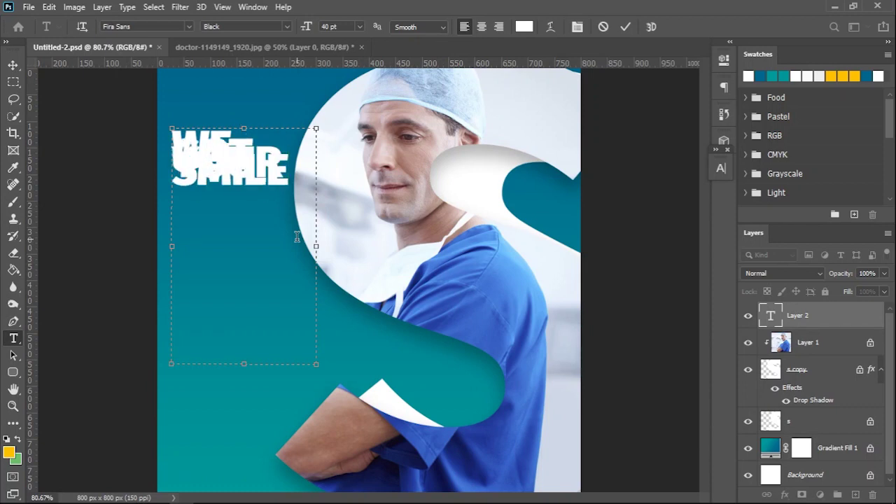
# Step: Set the headline's leading to 30 pt and move it lower on the gradient beside the doctor
pyautogui.hotkey('ctrl', 'a')
pyautogui.click(720, 169)
pyautogui.doubleClick(668, 203)
pyautogui.write('29')
pyautogui.press('Return')
pyautogui.press('Down')
pyautogui.click(461, 154)
pyautogui.press('v')
pyautogui.moveTo(217, 213); pyautogui.dragTo(257, 208)
pyautogui.scroll(-3, 259, 208)
pyautogui.moveTo(303, 241); pyautogui.dragTo(294, 297)
# Step: Create a placeholder paragraph text box beneath the headline and set its font weight to Bold
pyautogui.scroll(3, 300, 334)
pyautogui.press('t')
pyautogui.moveTo(234, 337); pyautogui.dragTo(406, 449)
pyautogui.click(721, 168)
pyautogui.click(697, 187)
pyautogui.click(700, 336)
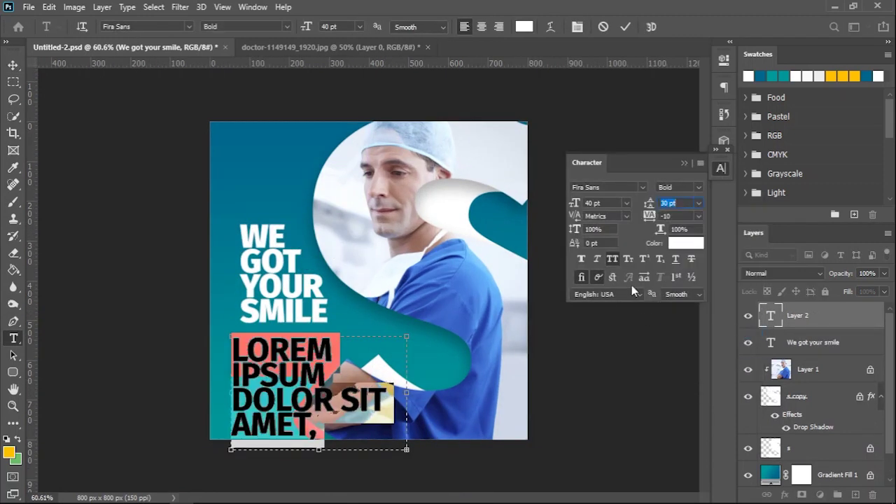
# Step: Format the placeholder paragraph without all caps at 9 pt with 11 pt leading, and shrink its box to about 243 x 125 px
pyautogui.click(613, 259)
pyautogui.click(608, 203)
pyautogui.scroll(-20, 609, 203)
pyautogui.click(680, 202)
pyautogui.scroll(-1, 680, 203)
pyautogui.scroll(-15, 679, 203)
pyautogui.moveTo(406, 393); pyautogui.dragTo(329, 392)
pyautogui.moveTo(280, 448); pyautogui.dragTo(280, 386)
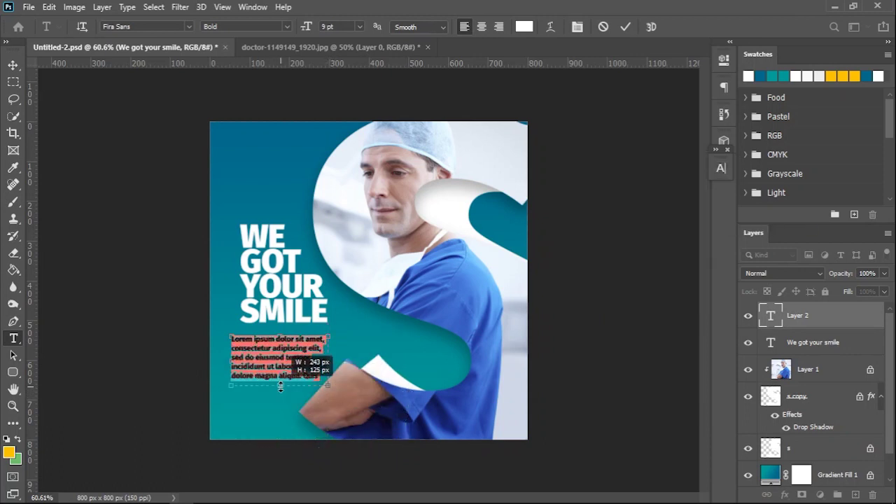
# Step: Move the headline up slightly and align the placeholder paragraph closely beneath it
pyautogui.click(625, 26)
pyautogui.press('v')
pyautogui.moveTo(280, 342); pyautogui.dragTo(290, 341)
pyautogui.moveTo(277, 288); pyautogui.dragTo(273, 247)
pyautogui.hotkey('ctrl', 'z')
pyautogui.moveTo(276, 341); pyautogui.dragTo(276, 321)
# Step: Draw a white rounded rectangle about 297 x 61 px below the paragraph, with 50 px corner radius and no stroke
pyautogui.click(13, 371)
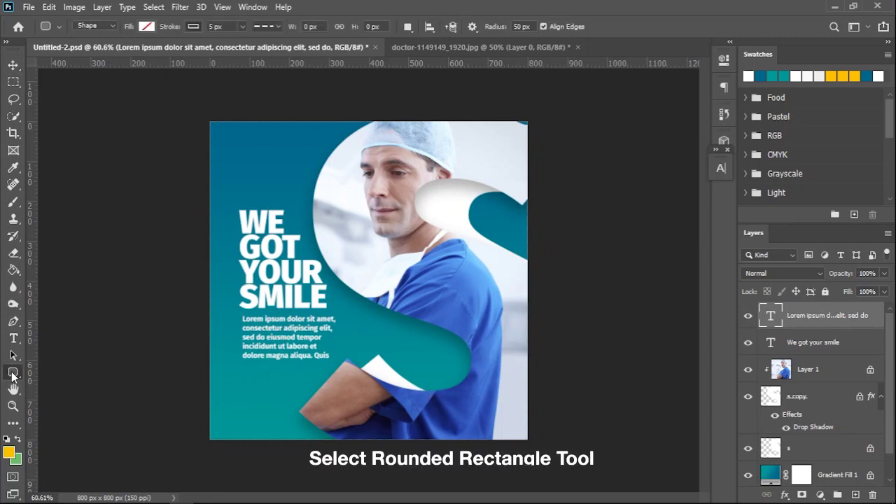
pyautogui.click(146, 27)
pyautogui.click(181, 30)
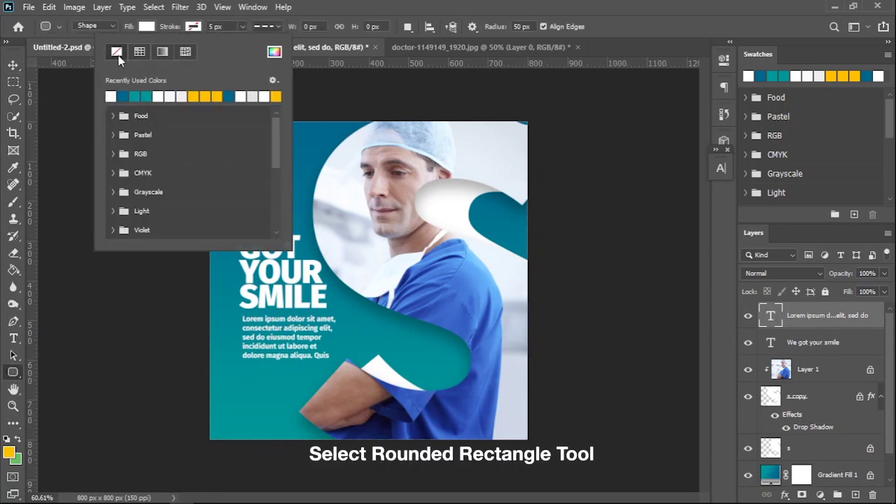
pyautogui.moveTo(242, 383); pyautogui.dragTo(357, 404)
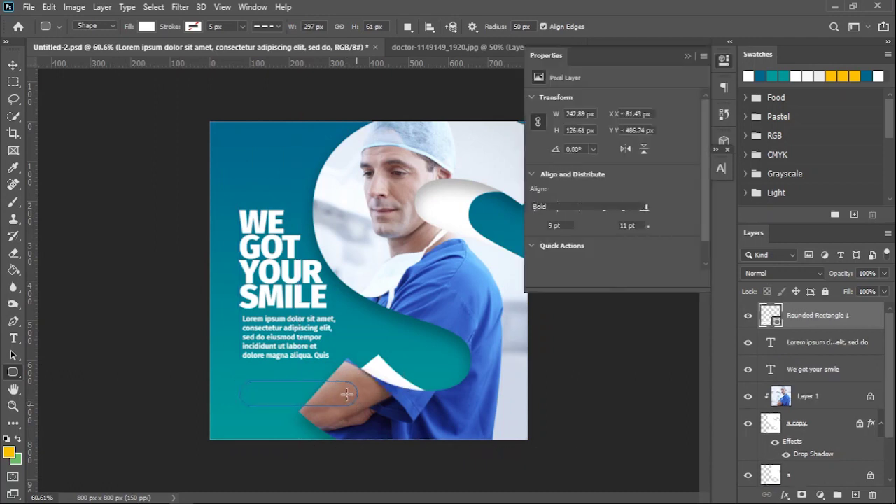
pyautogui.click(687, 56)
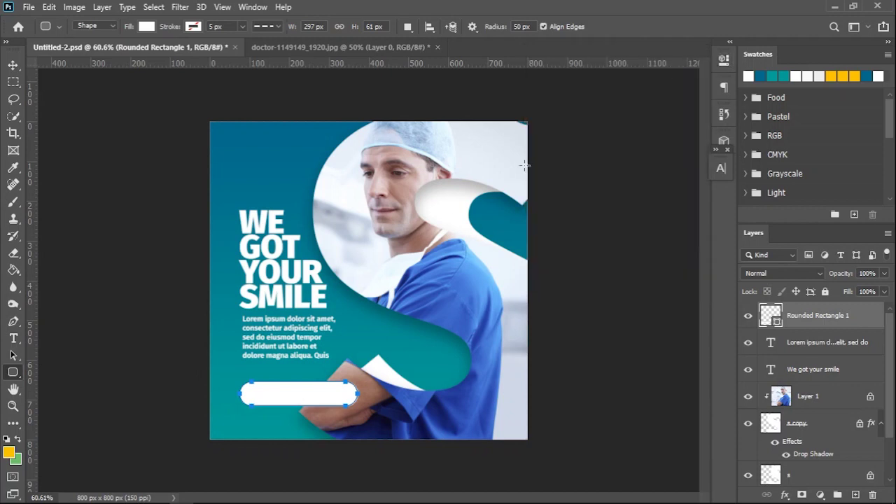
pyautogui.press('v')
pyautogui.keyDown('alt'); pyautogui.scroll(2, 119, 368); pyautogui.keyUp('alt')
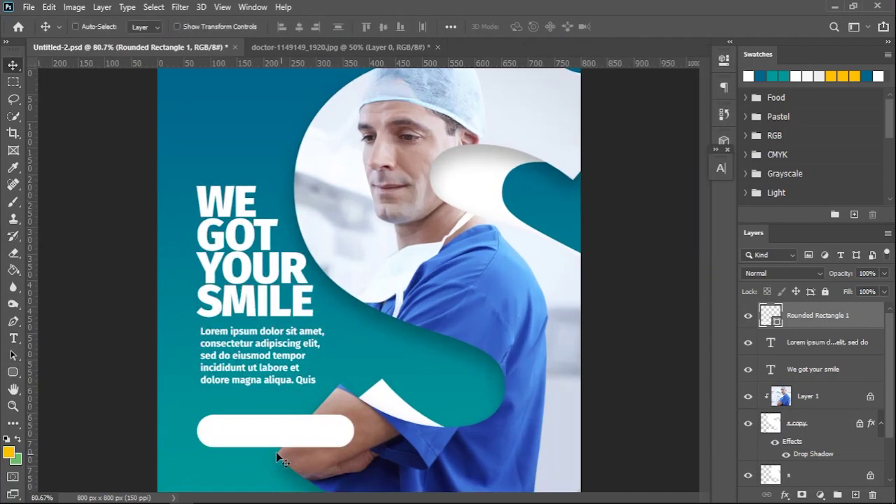
pyautogui.keyDown('alt'); pyautogui.scroll(2, 275, 451); pyautogui.keyUp('alt')
pyautogui.moveTo(244, 319); pyautogui.dragTo(238, 316)
pyautogui.press('t')
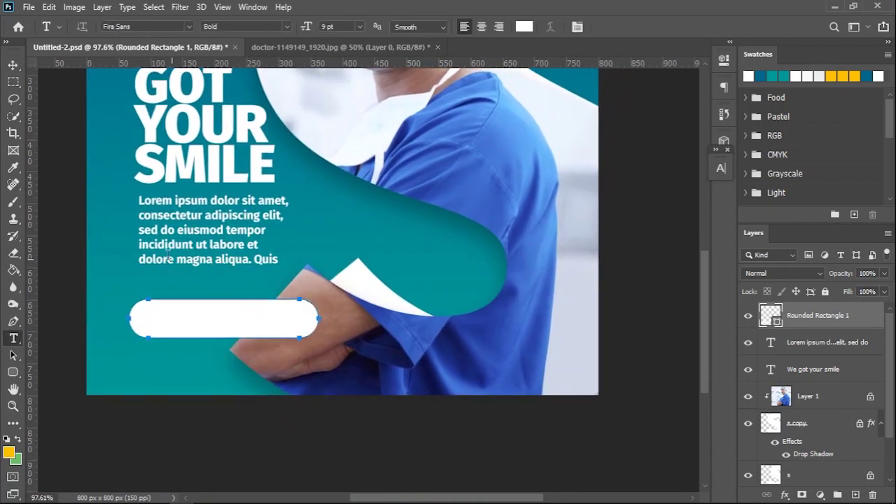
pyautogui.moveTo(219, 225); pyautogui.dragTo(497, 294)
pyautogui.moveTo(323, 267); pyautogui.dragTo(398, 293)
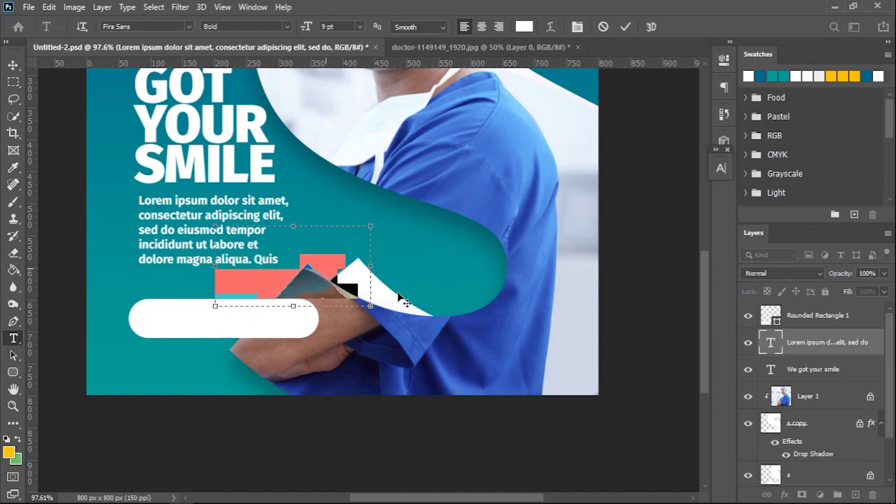
pyautogui.click(603, 26)
# Step: Add the text "Visit us now" in a new text box near the rounded rectangle and color it teal #009097
pyautogui.moveTo(274, 275); pyautogui.dragTo(525, 330)
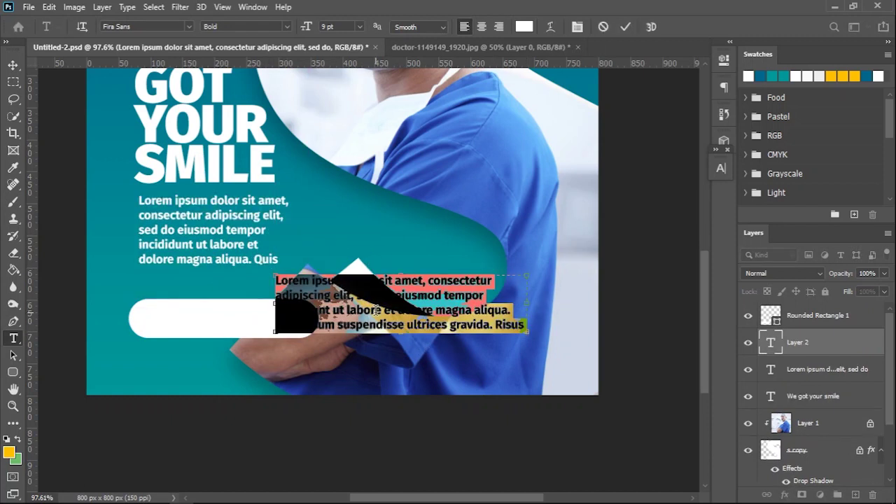
pyautogui.press('BackSpace')
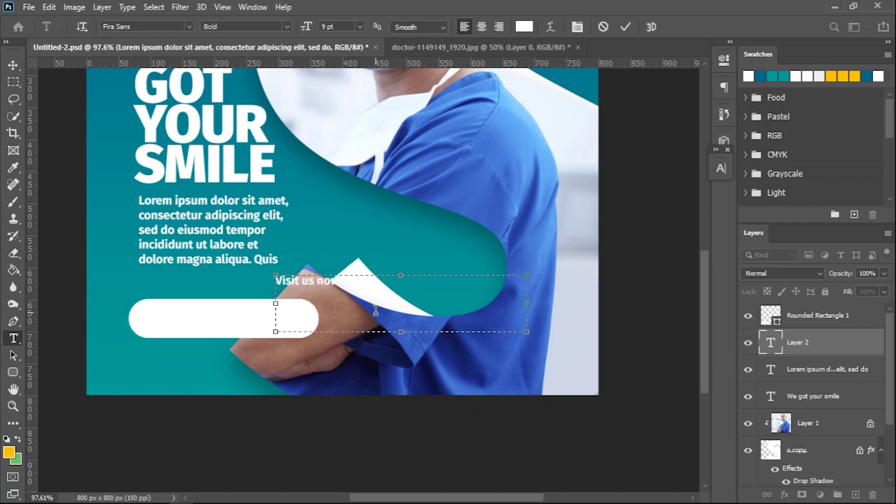
pyautogui.hotkey('ctrl', 'a')
pyautogui.click(528, 29)
pyautogui.click(249, 281)
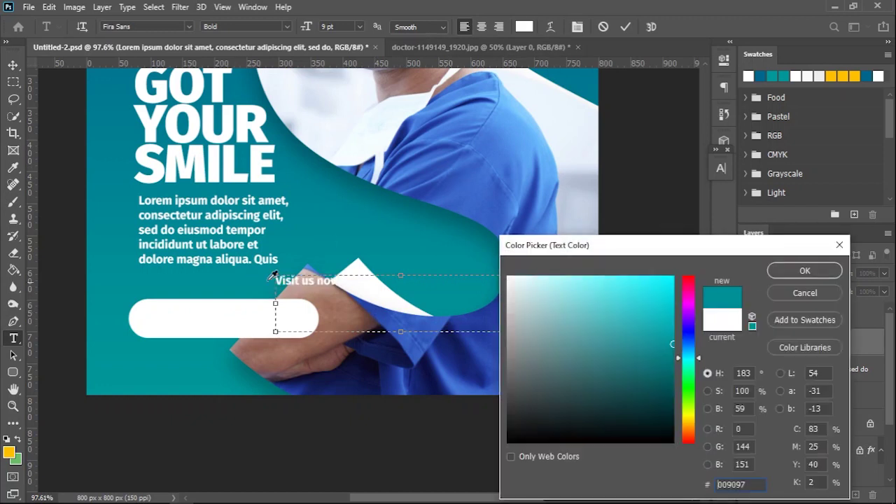
pyautogui.click(803, 270)
# Step: Set the "Visit us now" text to all caps with a 12 pt font size
pyautogui.click(721, 168)
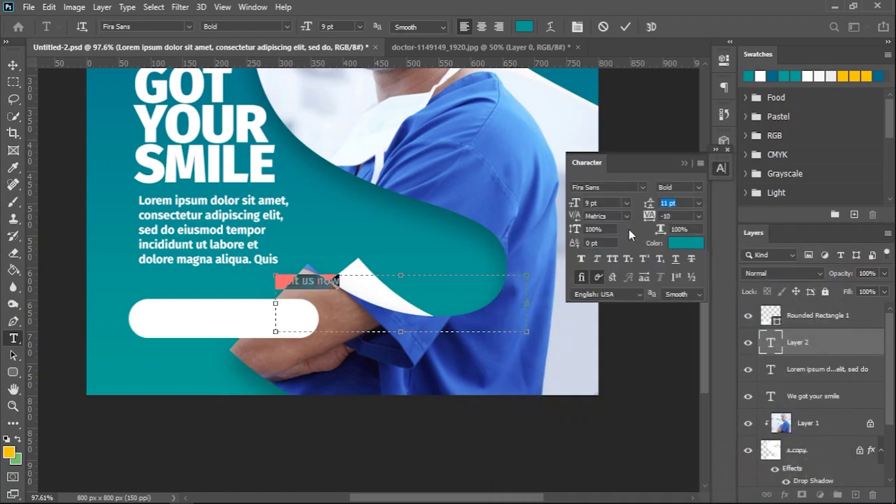
pyautogui.click(611, 260)
pyautogui.press('Up')
pyautogui.press('Up')
pyautogui.click(576, 27)
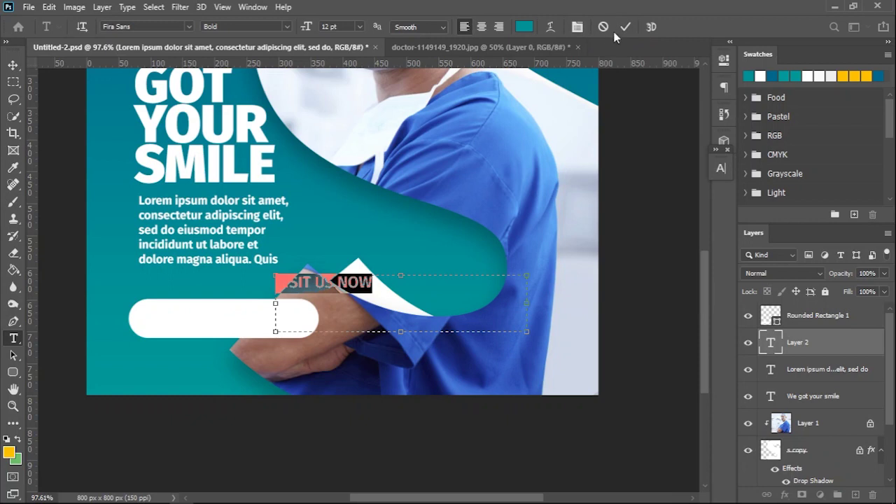
# Step: Center the "Visit us now" text on the white rounded rectangle and stack its layer above the shape
pyautogui.click(625, 26)
pyautogui.press('v')
pyautogui.moveTo(341, 285); pyautogui.dragTo(230, 322)
pyautogui.moveTo(780, 364); pyautogui.dragTo(805, 315)
pyautogui.hotkey('ctrl', '-')
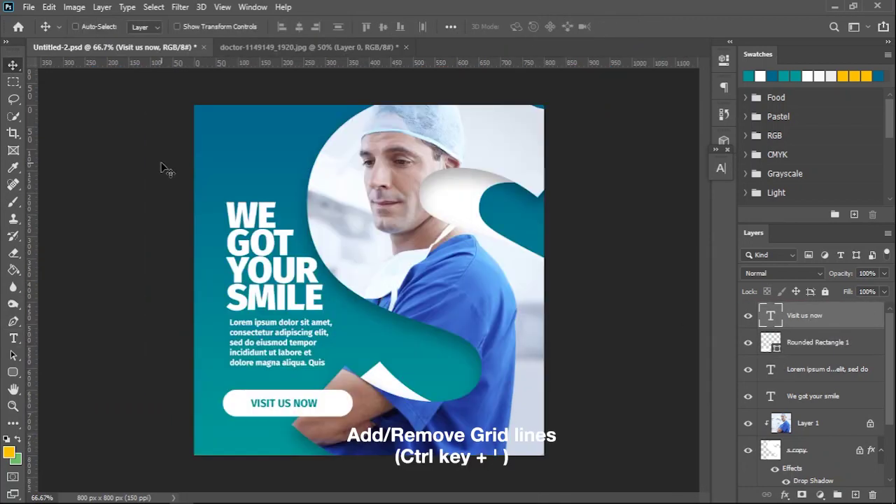
# Step: Show the grid lines and create a white #ffffff fill square of about 10 x 10 px above the headline
pyautogui.hotkey('ctrl', "'")
pyautogui.scroll(10, 231, 144)
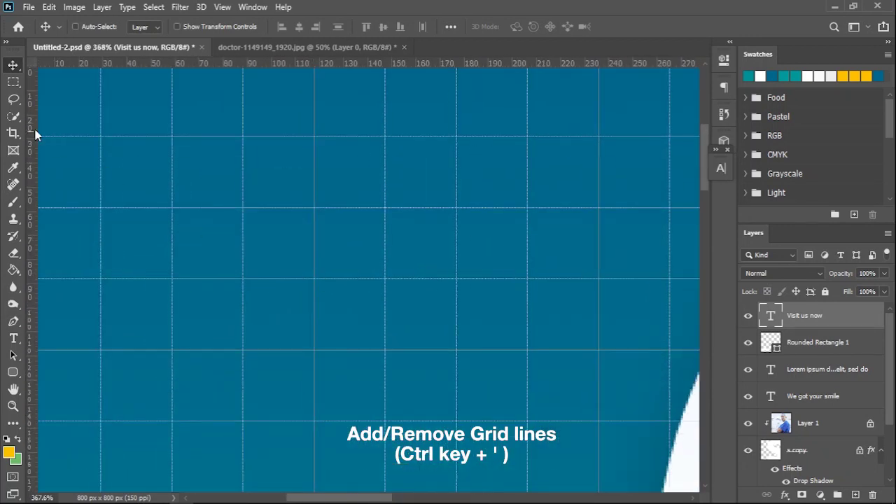
pyautogui.click(14, 81)
pyautogui.moveTo(336, 234); pyautogui.dragTo(358, 256)
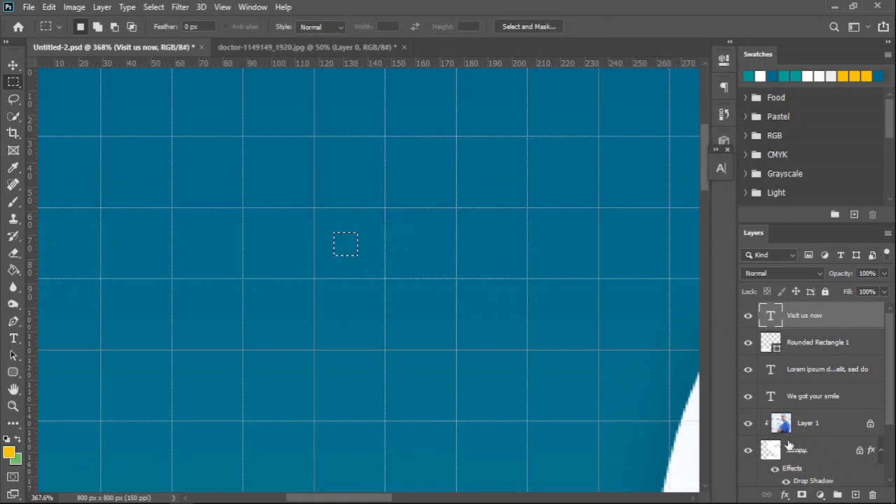
pyautogui.click(820, 495)
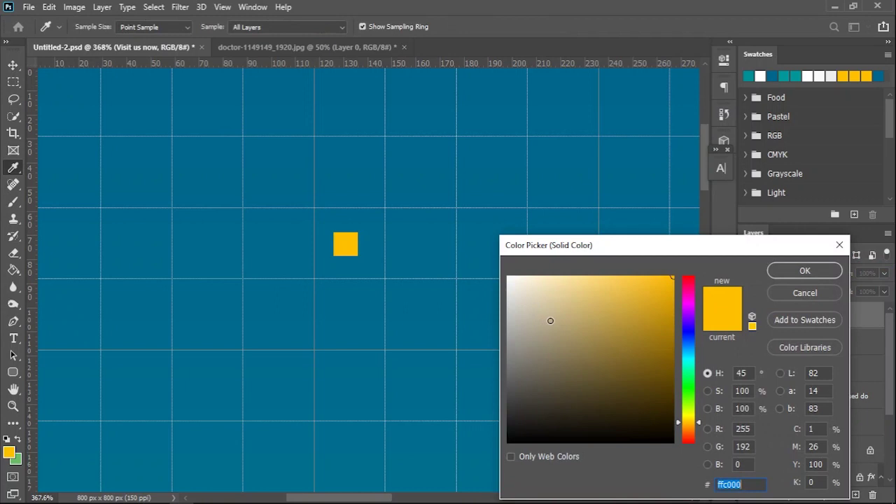
pyautogui.write('ffffff')
pyautogui.click(802, 272)
# Step: Duplicate the small white square into an evenly spaced 3 x 3 pattern using the grid lines
pyautogui.scroll(5, 303, 254)
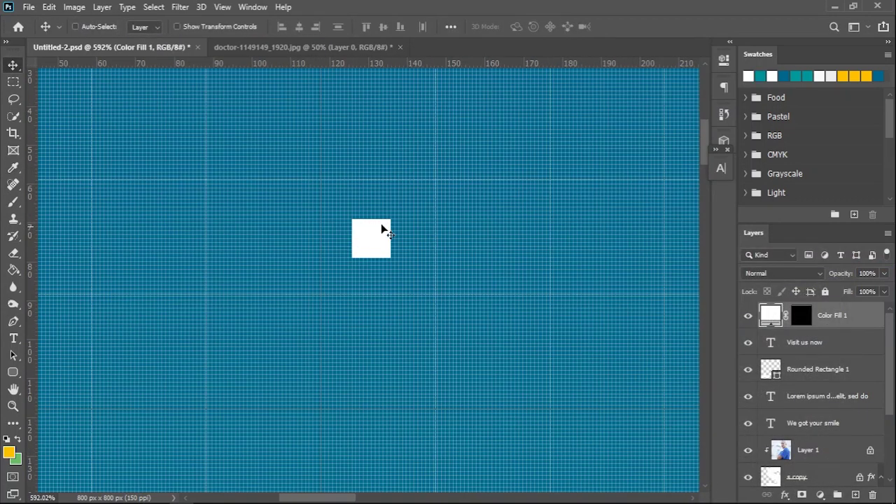
pyautogui.scroll(-2, 372, 241)
pyautogui.moveTo(370, 238); pyautogui.dragTo(529, 391)
pyautogui.scroll(-2, 387, 239)
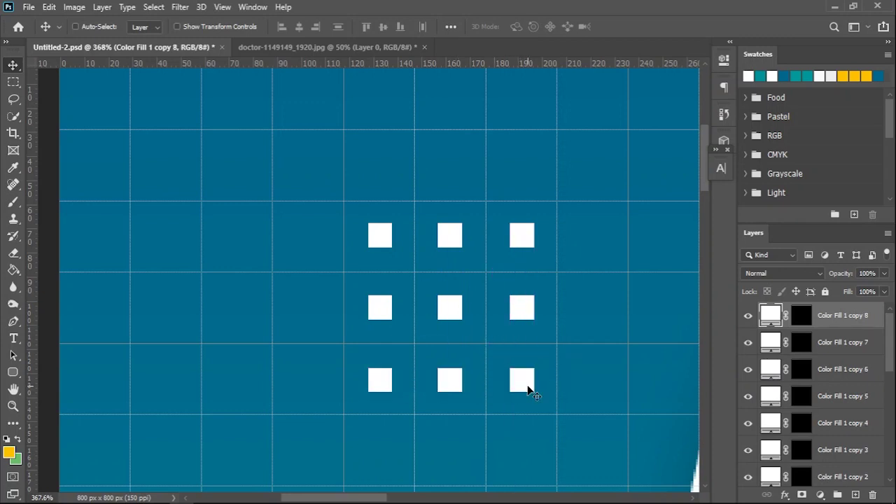
# Step: Select all nine white square fill layers and merge them into a single layer
pyautogui.keyDown('ctrl'); pyautogui.click(829, 344); pyautogui.keyUp('ctrl')
pyautogui.keyDown('ctrl'); pyautogui.click(828, 378); pyautogui.keyUp('ctrl')
pyautogui.keyDown('ctrl'); pyautogui.click(829, 402); pyautogui.keyUp('ctrl')
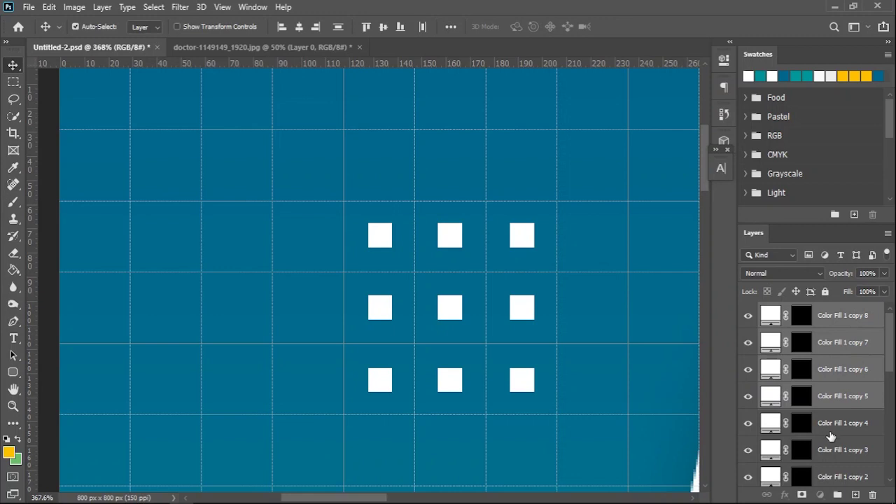
pyautogui.keyDown('ctrl'); pyautogui.click(830, 431); pyautogui.keyUp('ctrl')
pyautogui.keyDown('ctrl'); pyautogui.click(832, 452); pyautogui.keyUp('ctrl')
pyautogui.keyDown('ctrl'); pyautogui.click(832, 477); pyautogui.keyUp('ctrl')
pyautogui.scroll(-3, 818, 422)
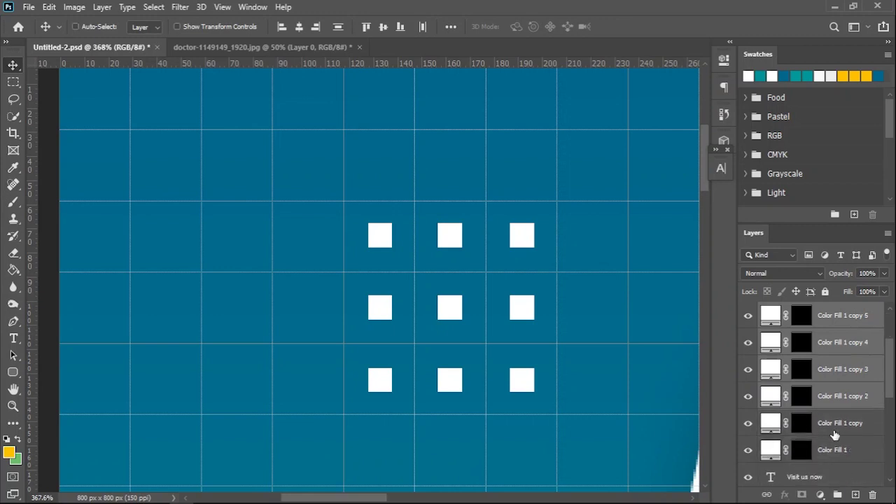
pyautogui.keyDown('ctrl'); pyautogui.click(834, 434); pyautogui.keyUp('ctrl')
pyautogui.keyDown('ctrl'); pyautogui.click(834, 449); pyautogui.keyUp('ctrl')
pyautogui.scroll(3, 831, 419)
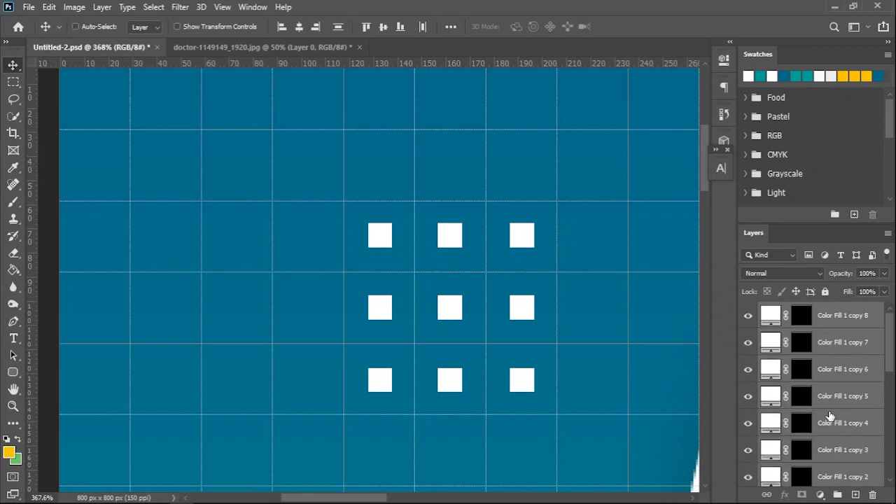
pyautogui.rightClick(850, 352)
pyautogui.click(748, 389)
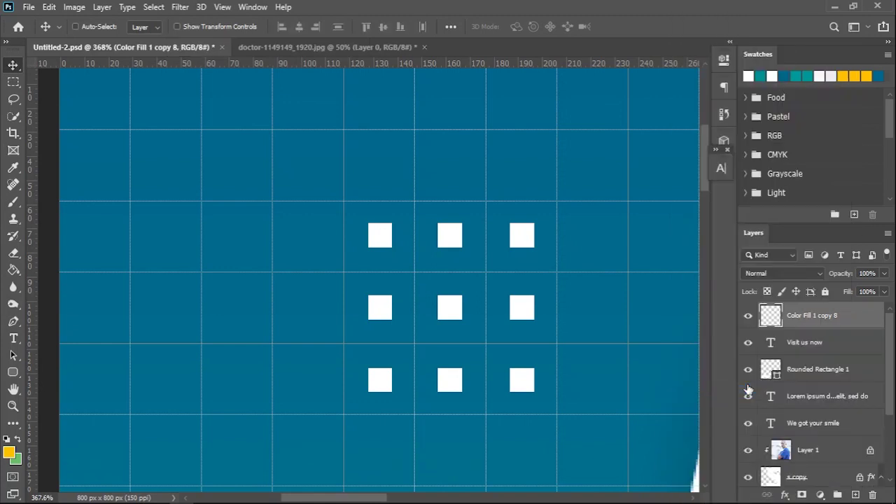
# Step: Hide the grid lines and adjust the placement of the merged square pattern above the headline
pyautogui.scroll(-5, 384, 300)
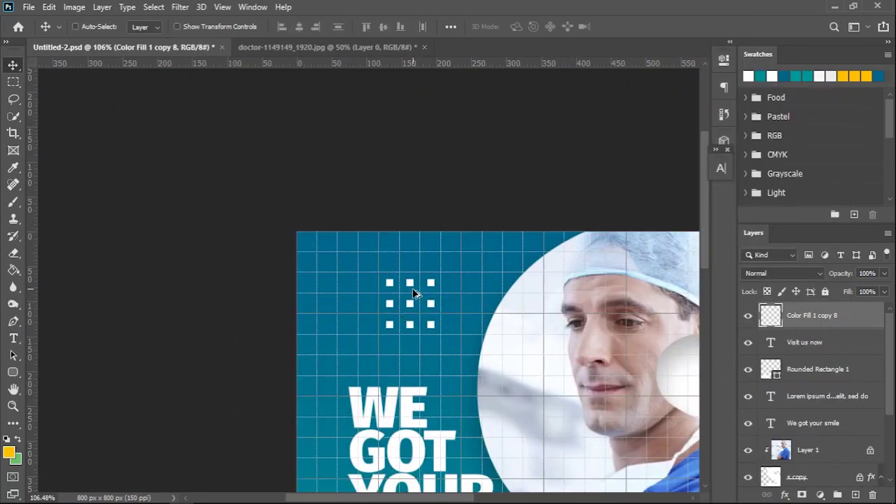
pyautogui.hotkey('ctrl', "'")
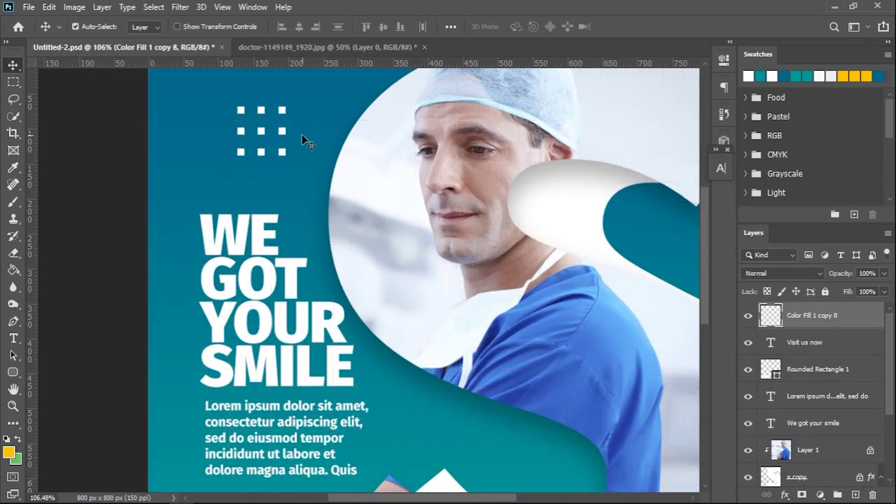
pyautogui.scroll(2, 302, 140)
pyautogui.moveTo(282, 184); pyautogui.dragTo(266, 156)
pyautogui.scroll(-3, 334, 208)
# Step: Duplicate the square pattern and arrange copies side by side along the post's lower edge
pyautogui.moveTo(294, 182); pyautogui.dragTo(478, 396)
pyautogui.scroll(3, 477, 408)
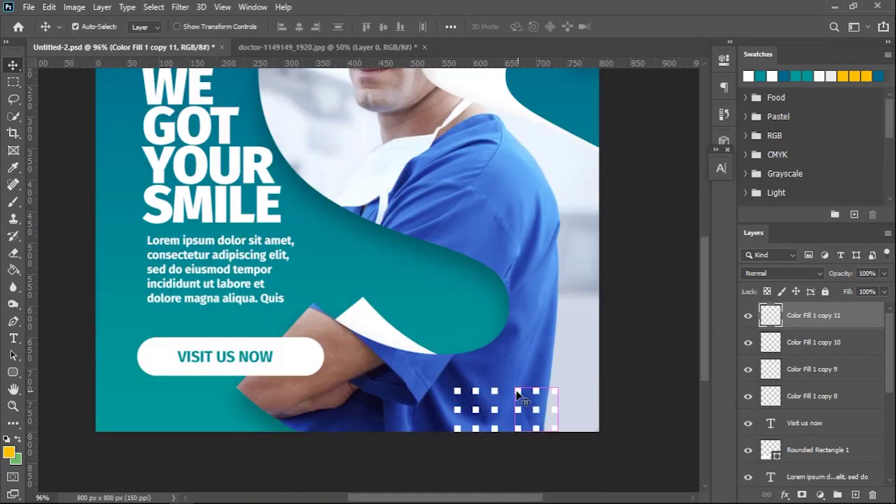
pyautogui.scroll(-3, 515, 409)
pyautogui.moveTo(449, 412); pyautogui.dragTo(248, 415)
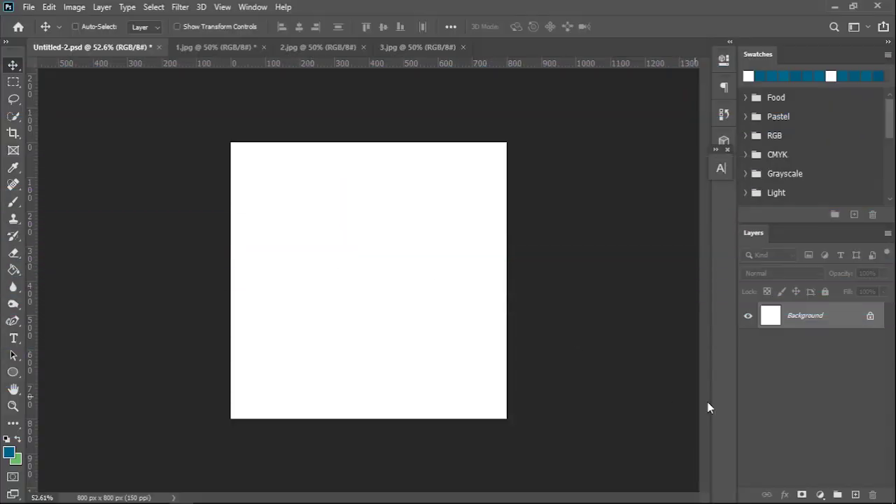
# Step: Add a #00668c solid color fill layer to the blank 800 x 800 px canvas and lock its position
pyautogui.click(821, 492)
pyautogui.click(823, 264)
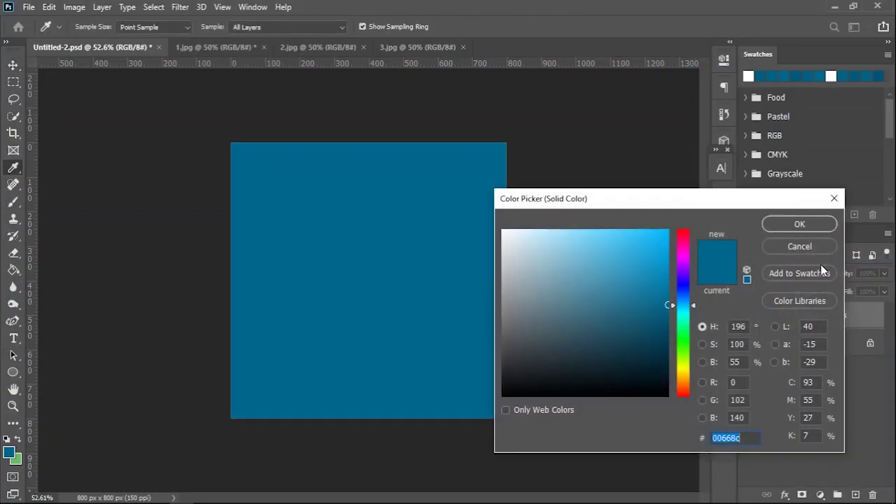
pyautogui.click(799, 224)
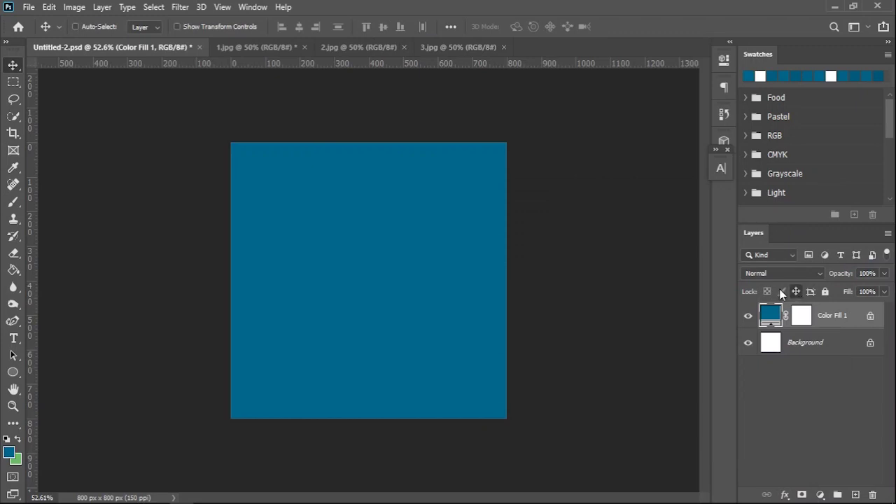
# Step: Add a #ffffff solid color strip about 155 px tall across the full width of the canvas's lower edge
pyautogui.click(14, 83)
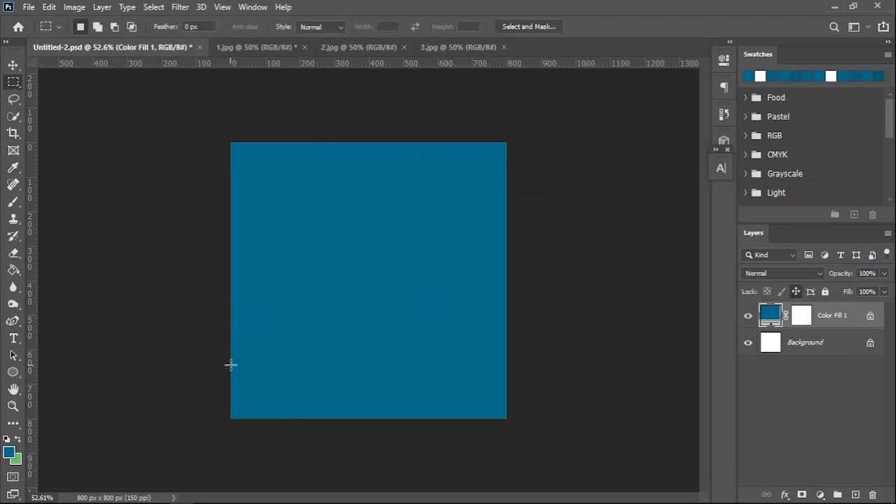
pyautogui.moveTo(231, 365); pyautogui.dragTo(574, 418)
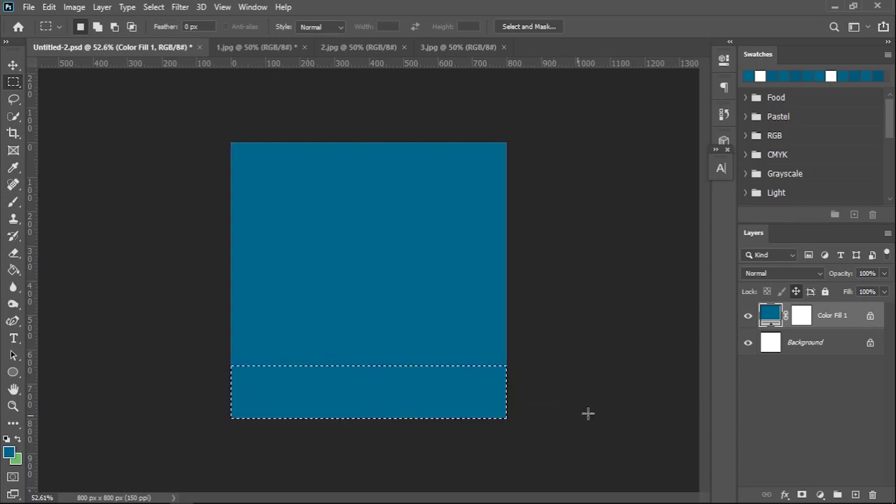
pyautogui.click(820, 495)
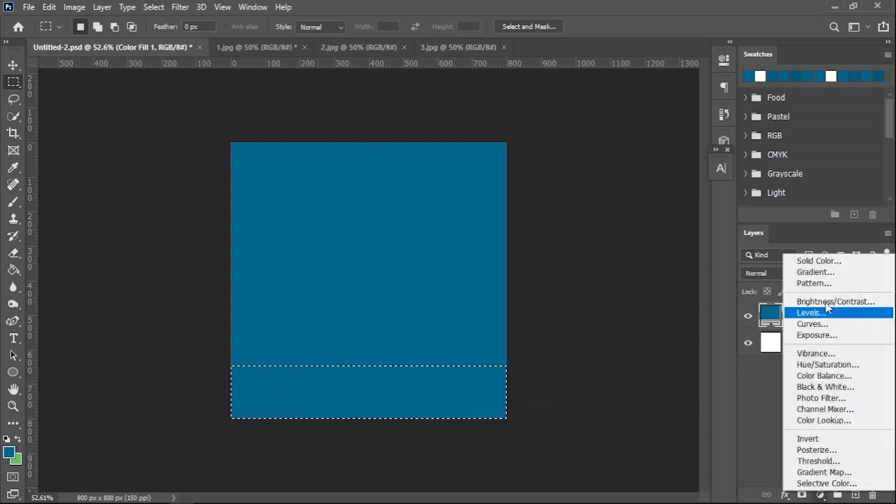
pyautogui.click(814, 258)
pyautogui.write('ffffff')
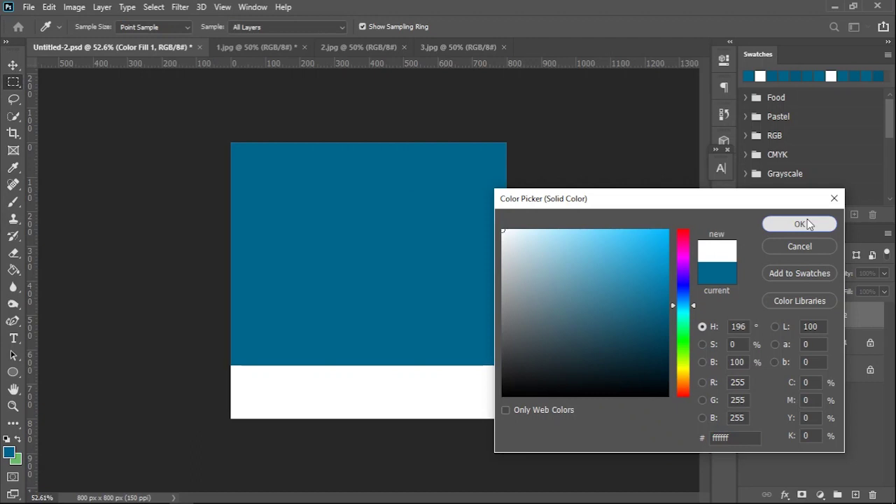
pyautogui.click(798, 224)
pyautogui.press('v')
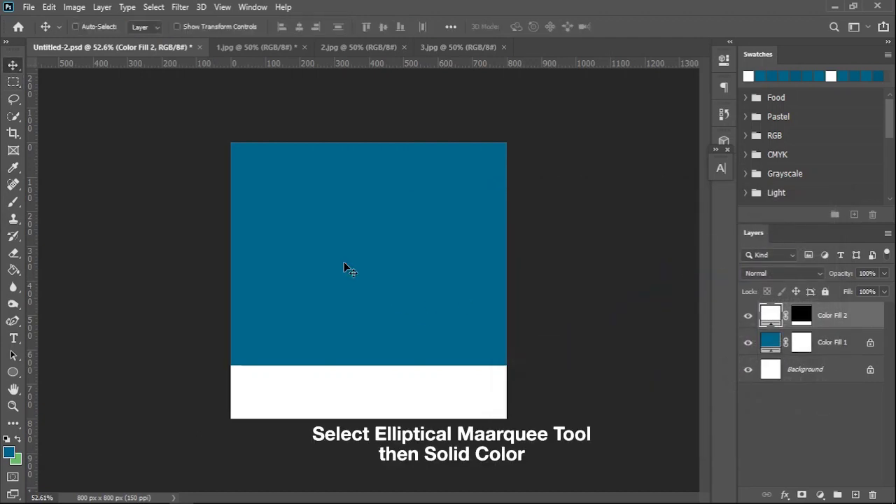
# Step: Select a circle about 435 px wide over the canvas's lower-right corner and fill it with a #00668c solid color layer
pyautogui.click(13, 82)
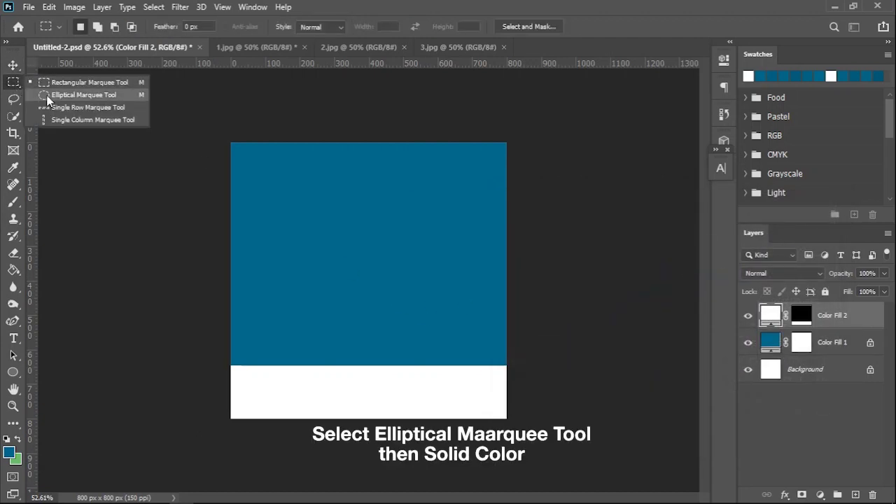
pyautogui.click(47, 97)
pyautogui.moveTo(424, 351); pyautogui.dragTo(654, 498)
pyautogui.click(819, 494)
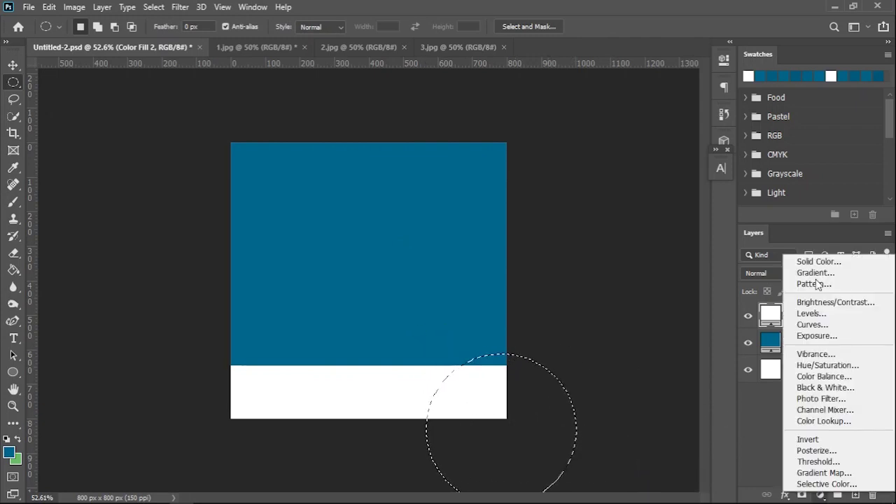
pyautogui.click(815, 260)
pyautogui.click(780, 224)
# Step: Reposition the blue circle at the lower-right corner, with an offset duplicate recolored to #015e80
pyautogui.press('v')
pyautogui.moveTo(474, 381)
pyautogui.mouseDown()
pyautogui.moveTo(460, 370)
pyautogui.moveTo(454, 385)
pyautogui.moveTo(473, 385)
pyautogui.mouseUp()
pyautogui.doubleClick(771, 313)
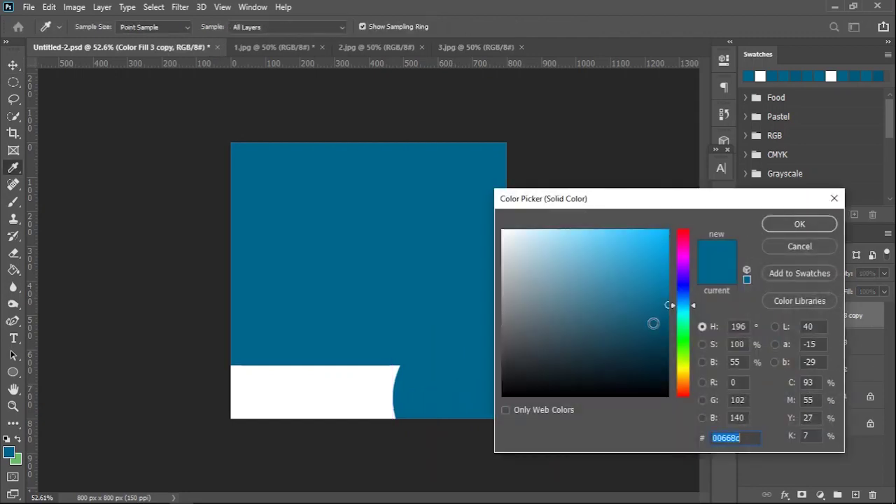
pyautogui.click(666, 312)
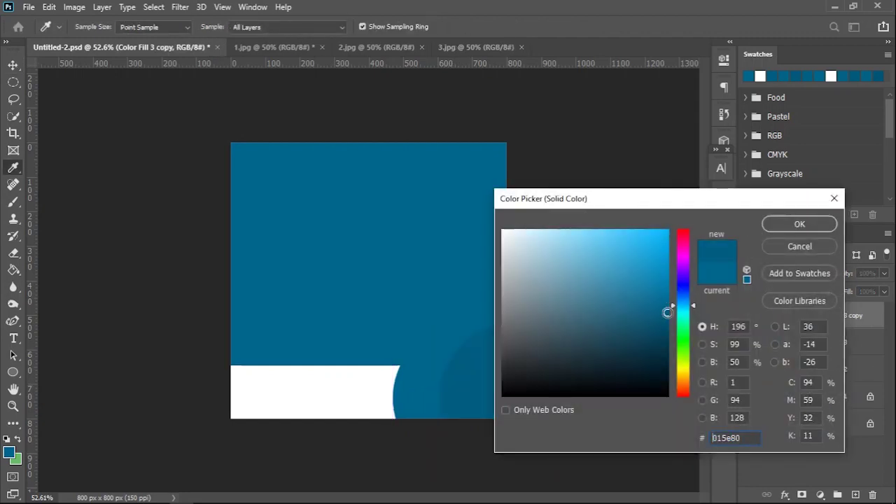
pyautogui.click(791, 225)
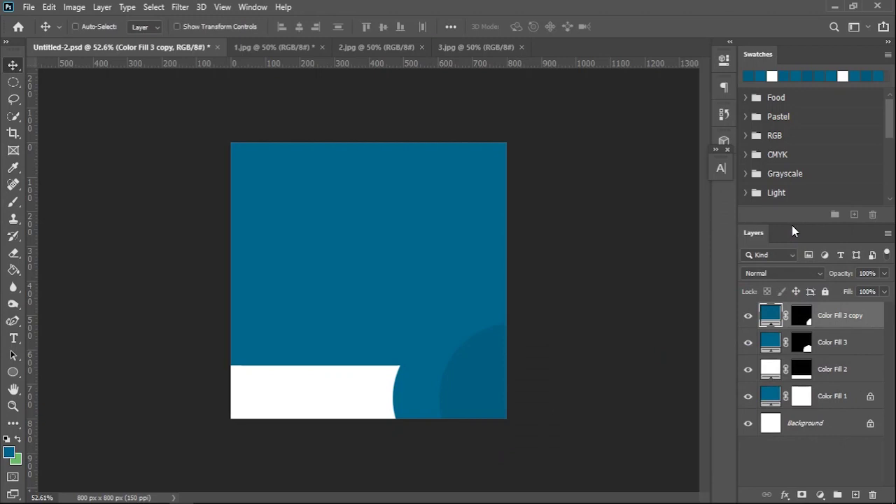
# Step: Merge the two circle layers into one and clip the result to the white strip
pyautogui.keyDown('shift'); pyautogui.click(849, 342); pyautogui.keyUp('shift')
pyautogui.rightClick(849, 342)
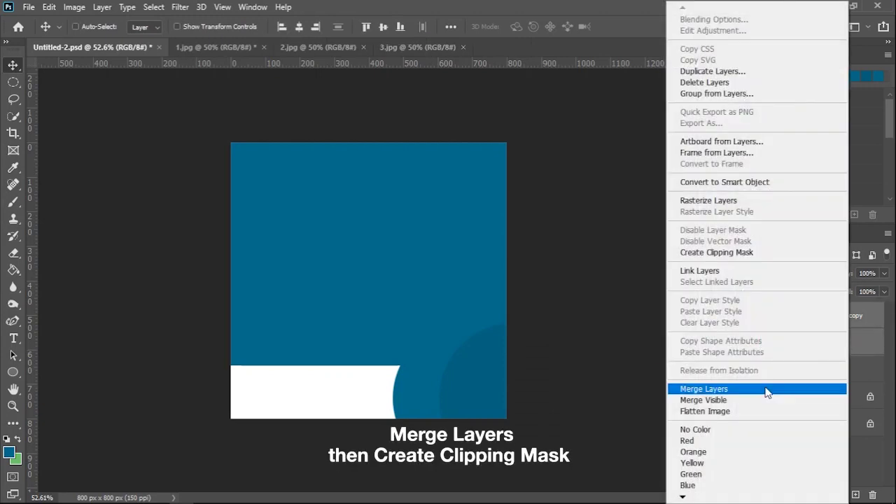
pyautogui.click(769, 389)
pyautogui.rightClick(849, 327)
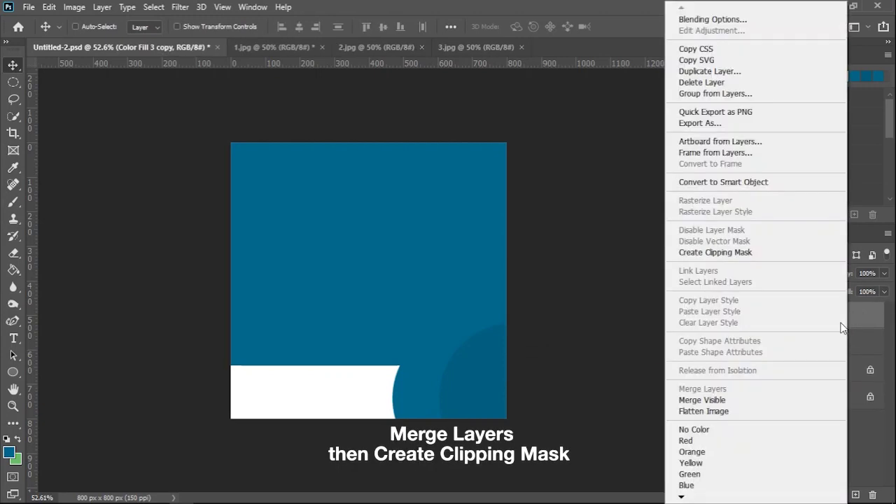
pyautogui.click(708, 252)
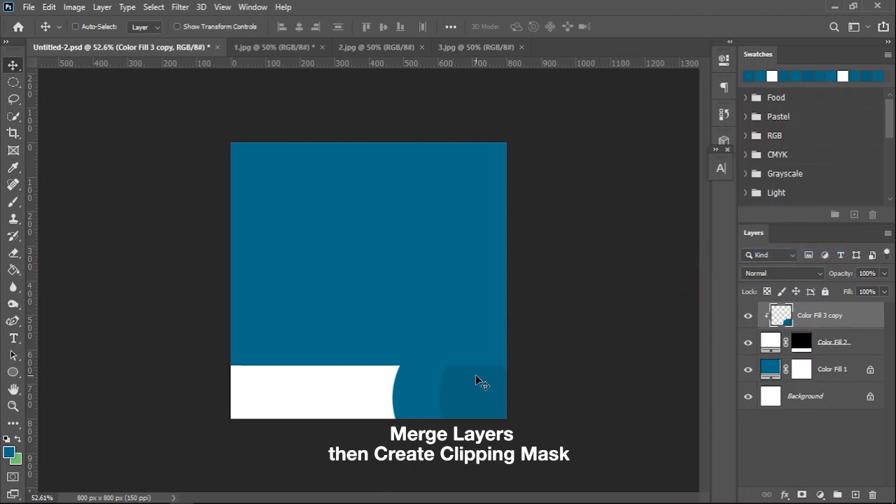
# Step: Add a Multiply drop shadow to the white strip with 31% opacity, -92° angle, 8 px distance, 9% spread and 35 px size
pyautogui.click(869, 347)
pyautogui.doubleClick(869, 348)
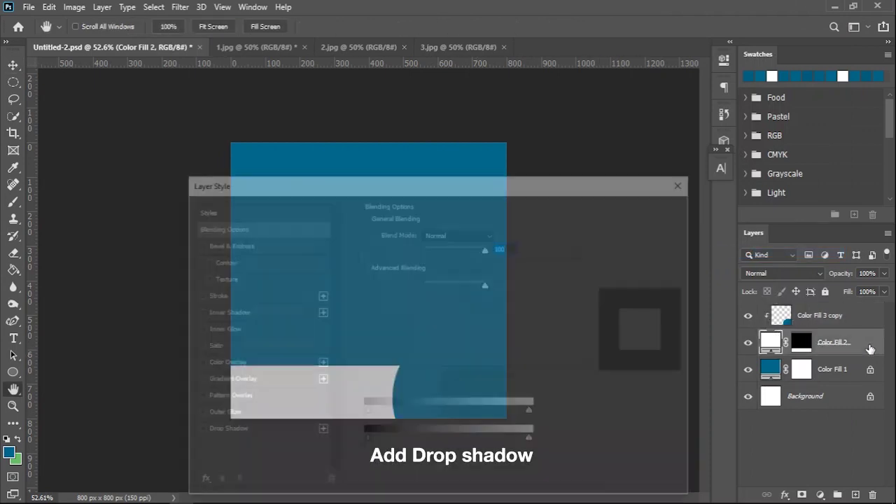
pyautogui.click(197, 432)
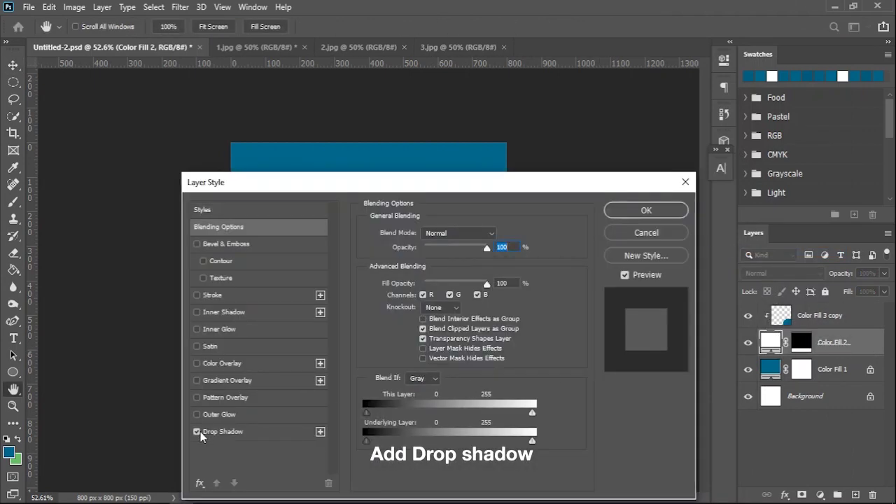
pyautogui.click(269, 438)
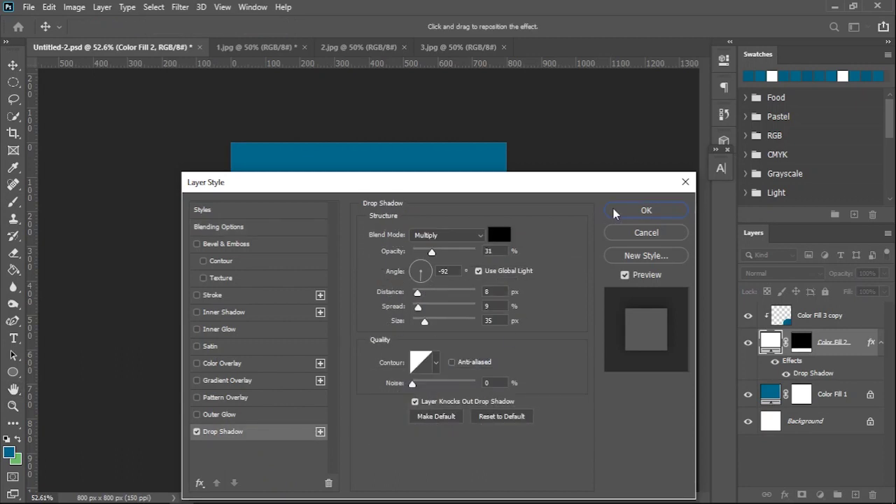
pyautogui.click(633, 210)
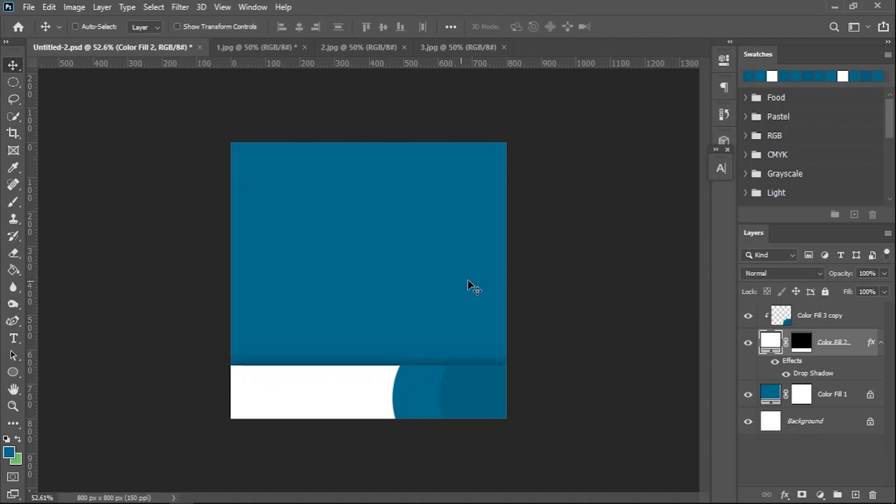
# Step: Fully lock the white strip and clipped circle layers, and group them with the blue background fill
pyautogui.keyDown('shift'); pyautogui.click(849, 316); pyautogui.keyUp('shift')
pyautogui.click(824, 293)
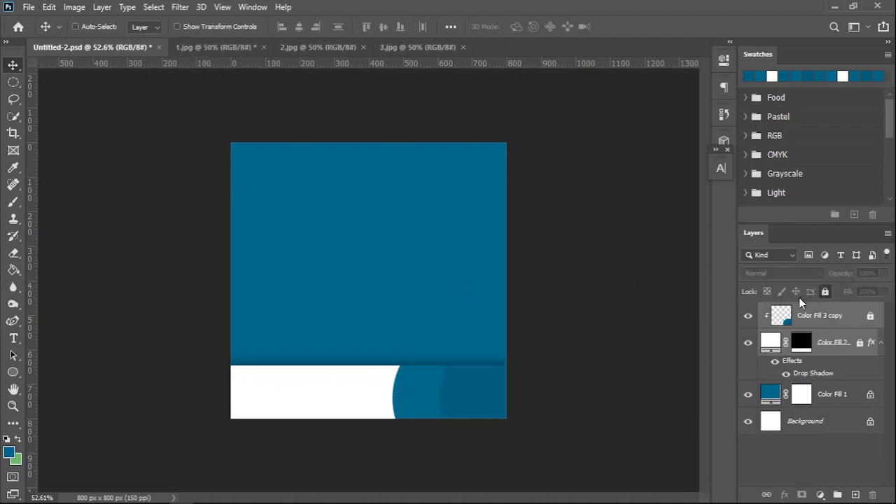
pyautogui.keyDown('shift'); pyautogui.click(852, 394); pyautogui.keyUp('shift')
pyautogui.hotkey('ctrl', 'g')
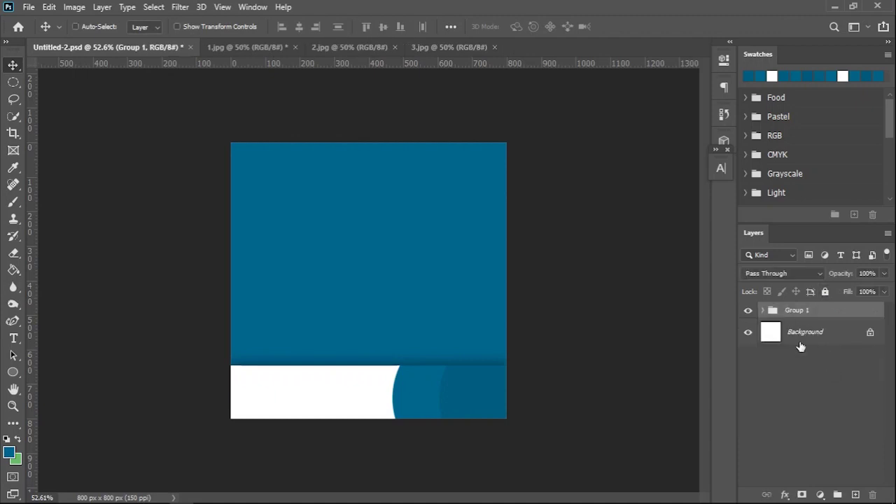
pyautogui.click(791, 366)
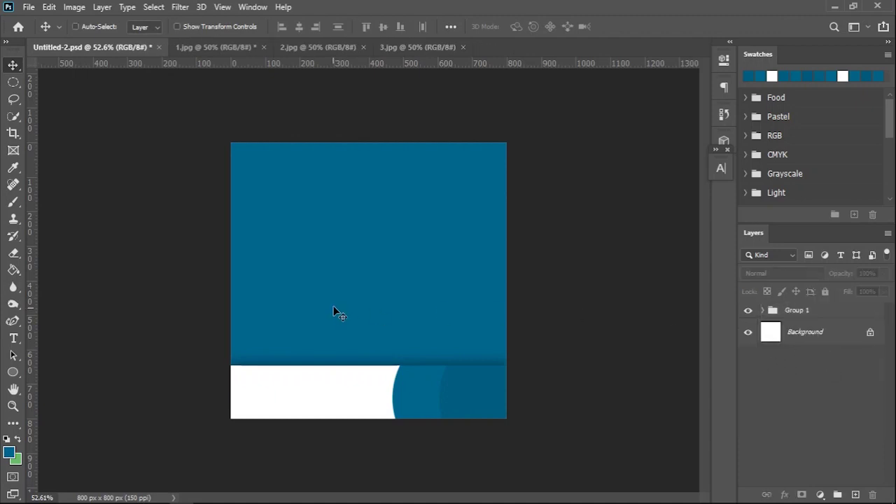
# Step: Create a #ffffff solid color rectangle about 216 x 262 px on the left side of the blue area
pyautogui.rightClick(20, 86)
pyautogui.click(56, 81)
pyautogui.scroll(3, 270, 261)
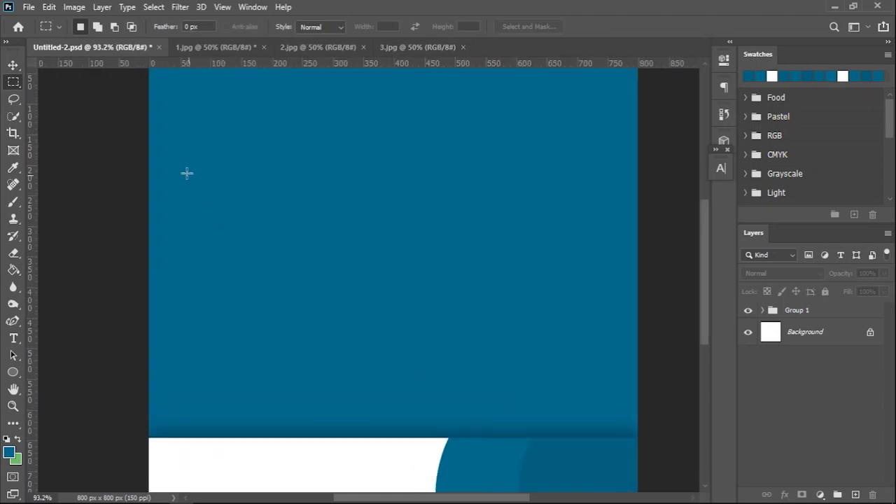
pyautogui.moveTo(175, 183); pyautogui.dragTo(308, 343)
pyautogui.click(820, 494)
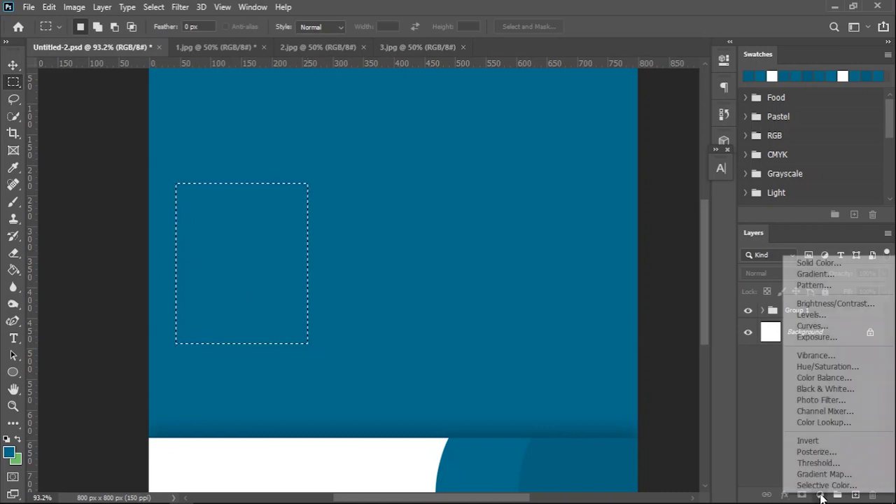
pyautogui.click(806, 265)
pyautogui.moveTo(521, 245); pyautogui.dragTo(462, 189)
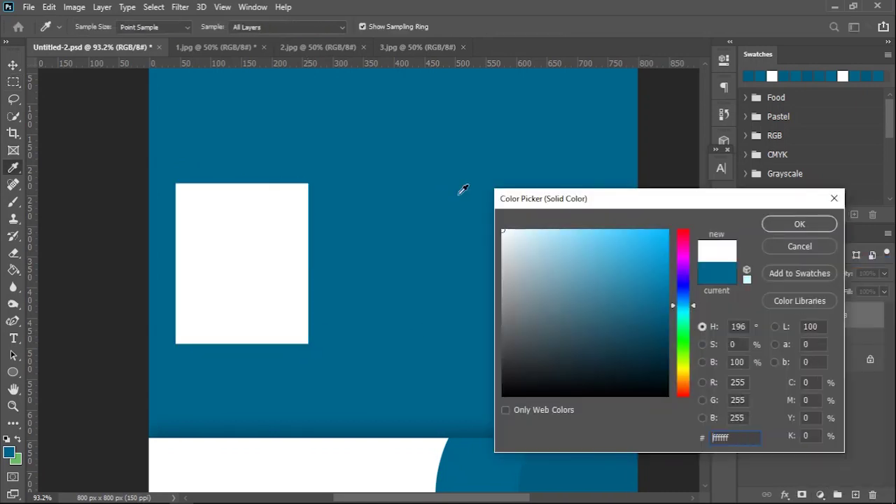
pyautogui.click(789, 223)
# Step: Duplicate the white rectangle twice and space the three rectangles evenly in a row across the blue area
pyautogui.press('v')
pyautogui.moveTo(256, 232); pyautogui.dragTo(545, 234)
pyautogui.keyDown('ctrl'); pyautogui.click(428, 245); pyautogui.keyUp('ctrl')
pyautogui.moveTo(428, 244); pyautogui.dragTo(424, 242)
pyautogui.keyDown('ctrl'); pyautogui.click(530, 245); pyautogui.keyUp('ctrl')
pyautogui.moveTo(530, 245); pyautogui.dragTo(531, 245)
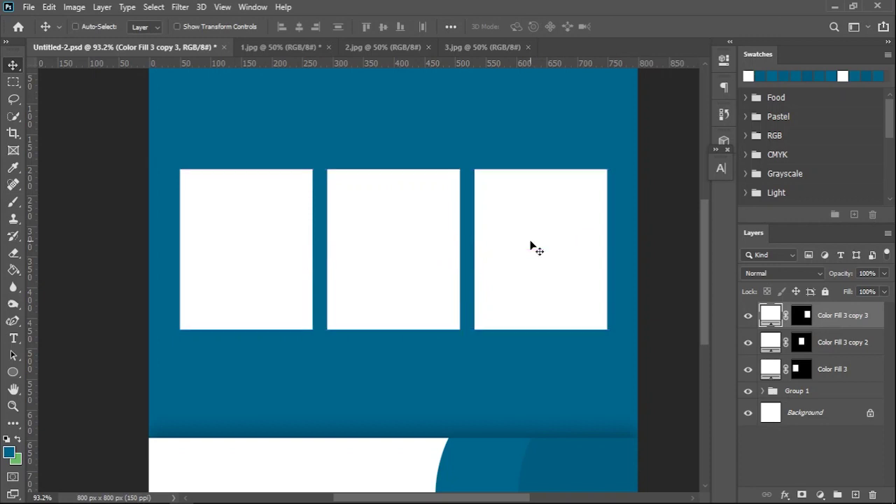
pyautogui.scroll(-2, 388, 275)
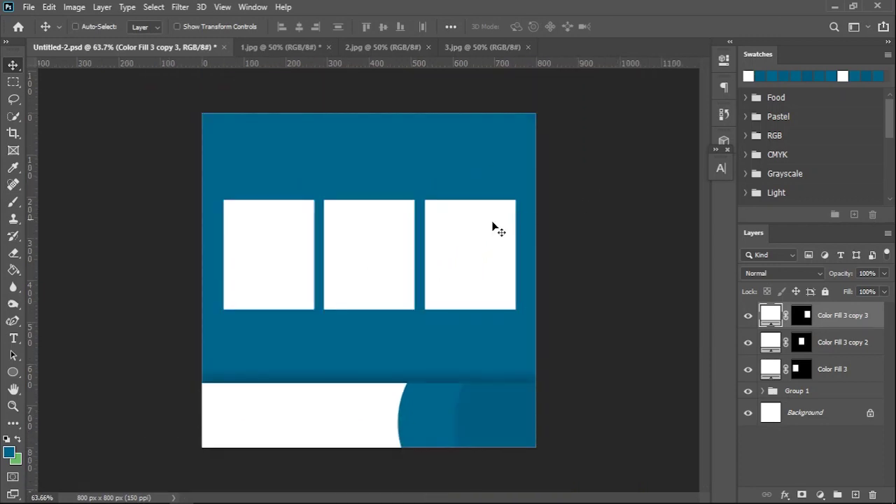
pyautogui.scroll(2, 518, 220)
pyautogui.moveTo(480, 247); pyautogui.dragTo(480, 245)
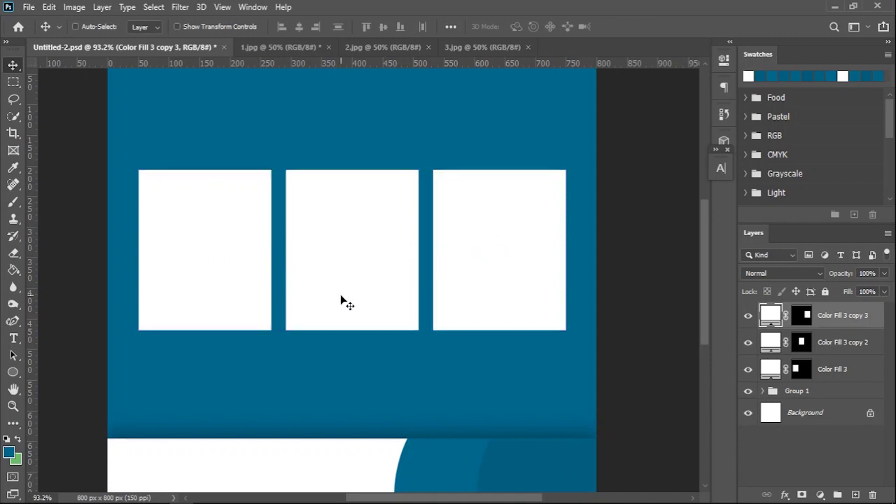
pyautogui.scroll(-1, 343, 299)
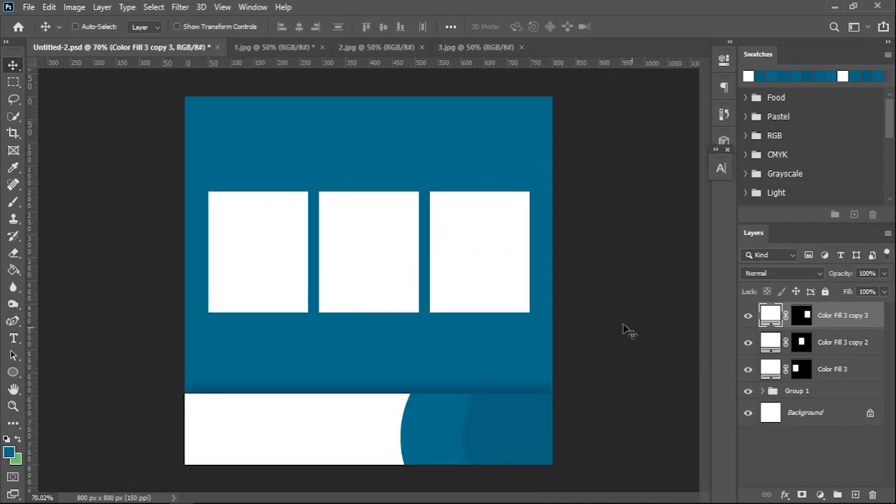
# Step: Unlock the 1.jpg dentist photo, bring it into the Untitled-2.psd post and convert it to a smart object
pyautogui.click(309, 47)
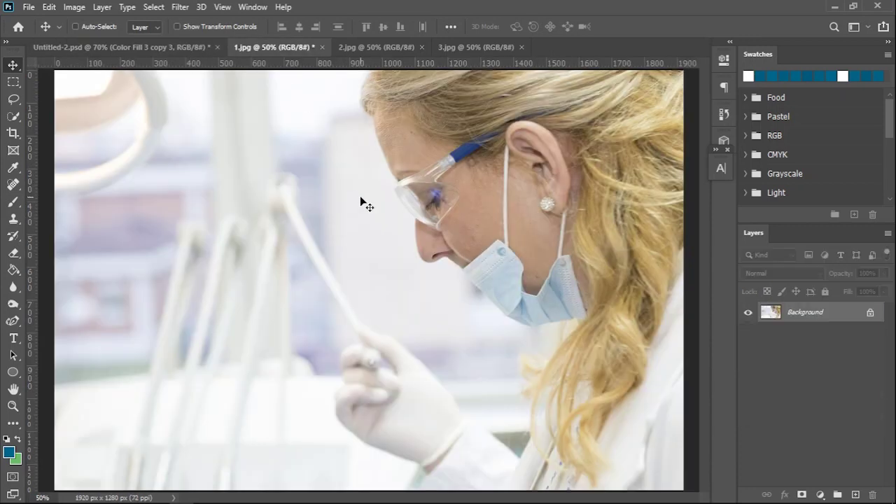
pyautogui.click(862, 316)
pyautogui.moveTo(367, 217); pyautogui.dragTo(364, 264)
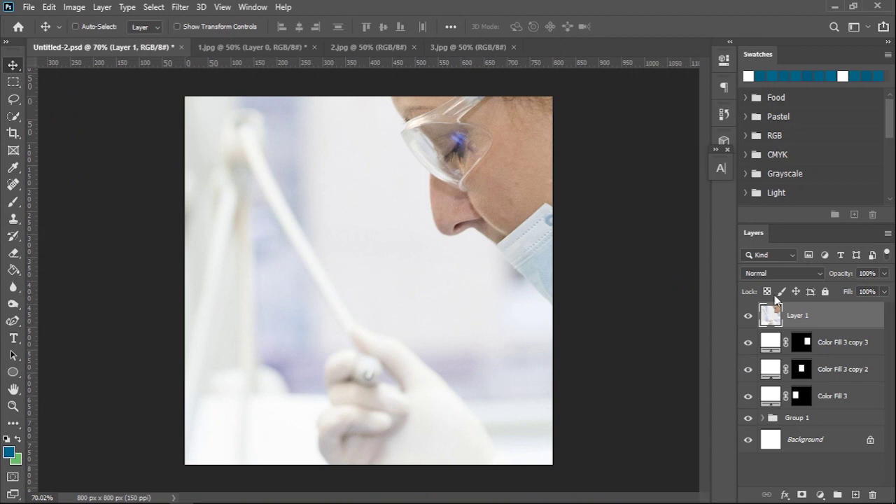
pyautogui.rightClick(828, 324)
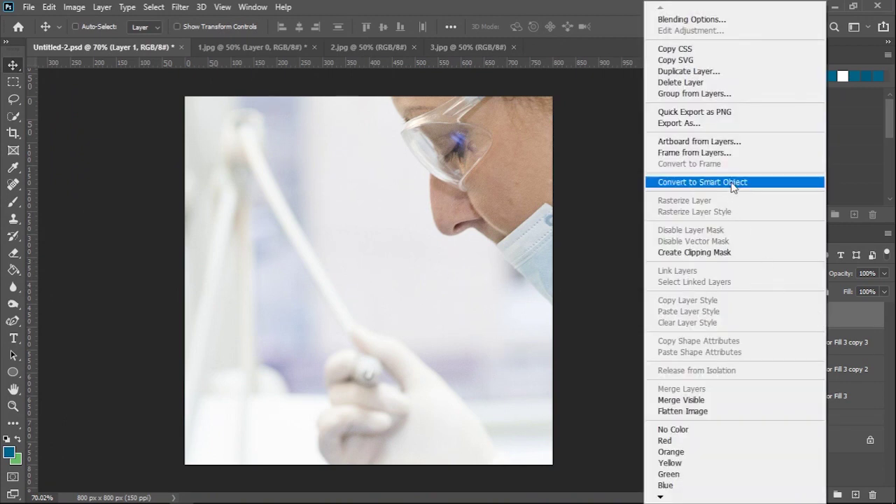
pyautogui.click(676, 183)
# Step: Scale down the dentist photo, place its layer directly above the left rectangle and clip it to that rectangle
pyautogui.hotkey('ctrl', 't')
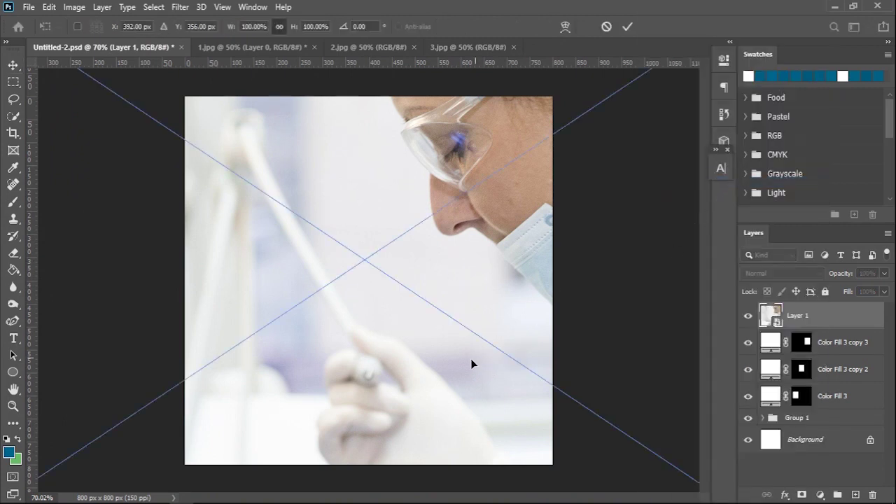
pyautogui.hotkey('ctrl', '0')
pyautogui.moveTo(592, 420); pyautogui.dragTo(365, 286)
pyautogui.click(629, 26)
pyautogui.moveTo(840, 318); pyautogui.dragTo(851, 376)
pyautogui.rightClick(852, 376)
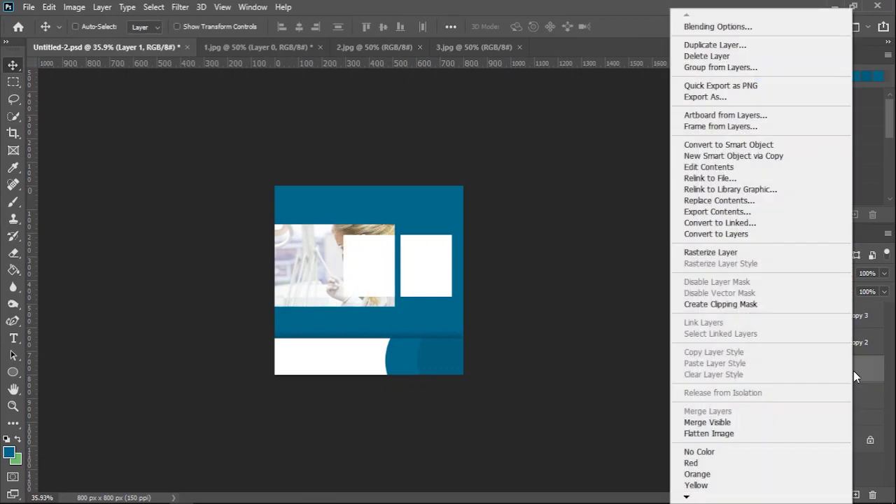
pyautogui.click(770, 305)
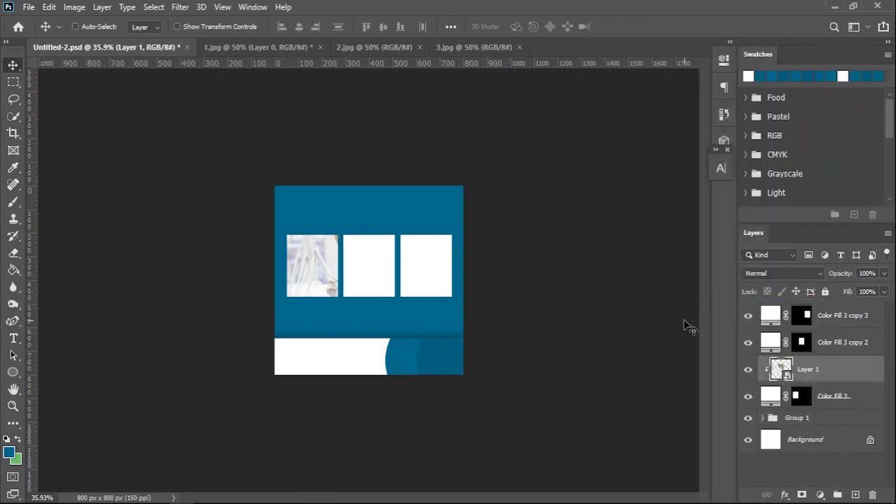
# Step: Scale the clipped dentist photo to 21.94% and position it so her face and hand show in the left frame
pyautogui.hotkey('ctrl', 't')
pyautogui.moveTo(390, 307); pyautogui.dragTo(338, 280)
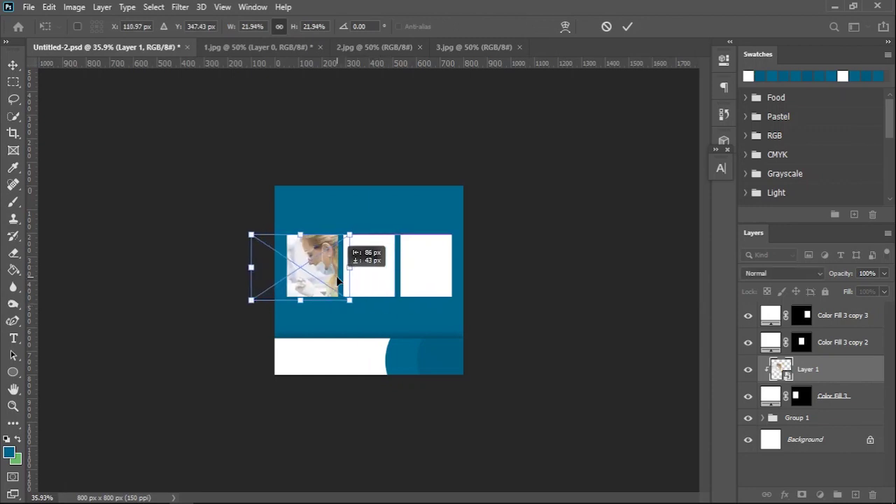
pyautogui.click(627, 27)
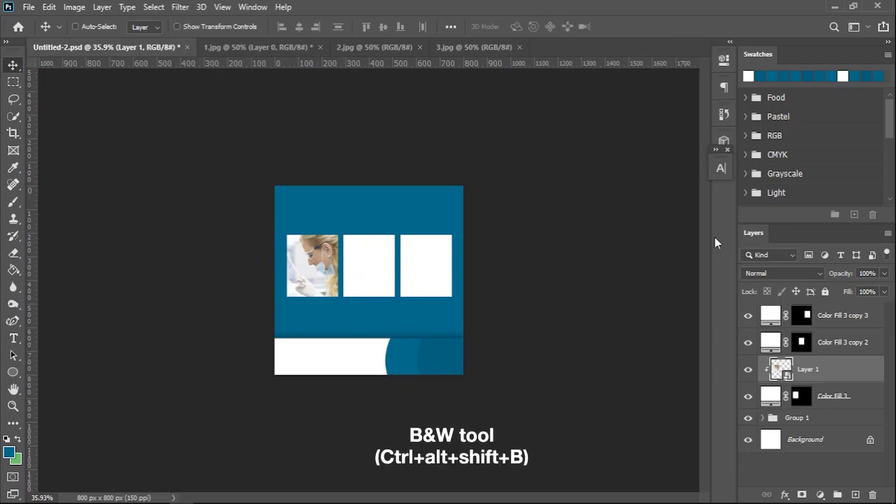
# Step: Convert the dentist photo in the left frame to black and white with the default preset
pyautogui.hotkey('ctrl', 'alt', 'shift', 'b')
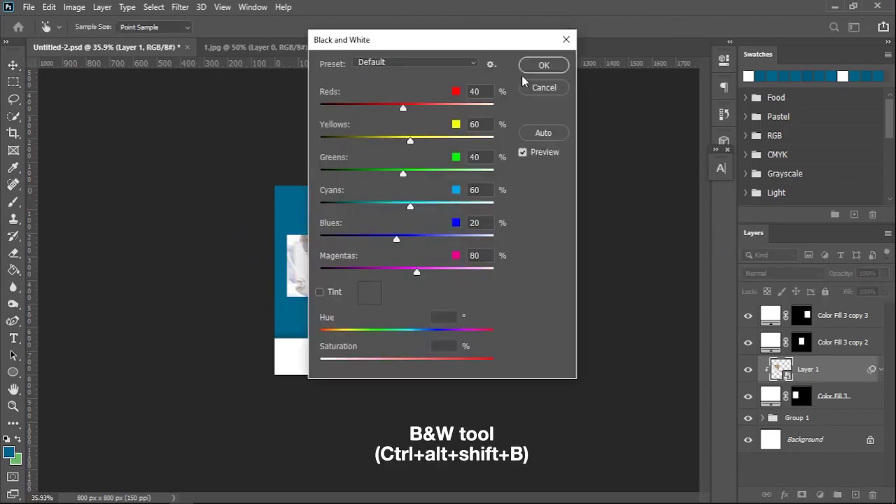
pyautogui.click(542, 65)
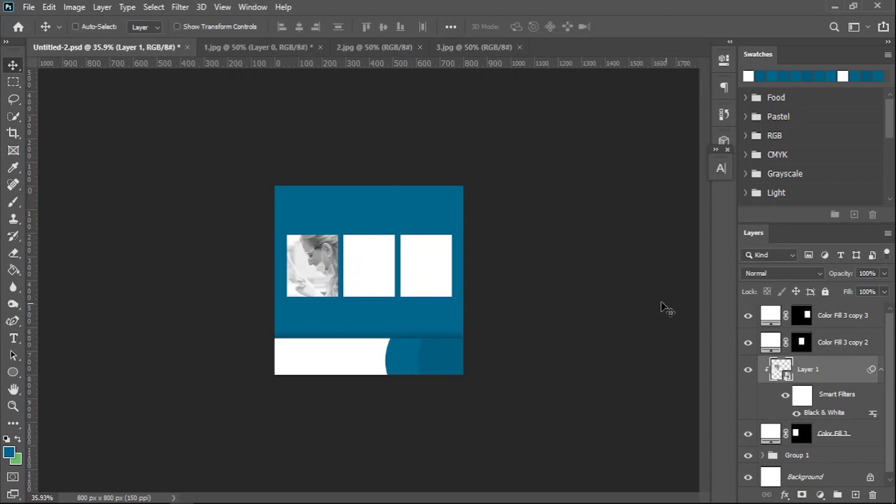
# Step: Unlock the 2.jpg baby photo, bring it into Untitled-2.psd directly above the middle rectangle's layer and convert it to a smart object
pyautogui.click(833, 346)
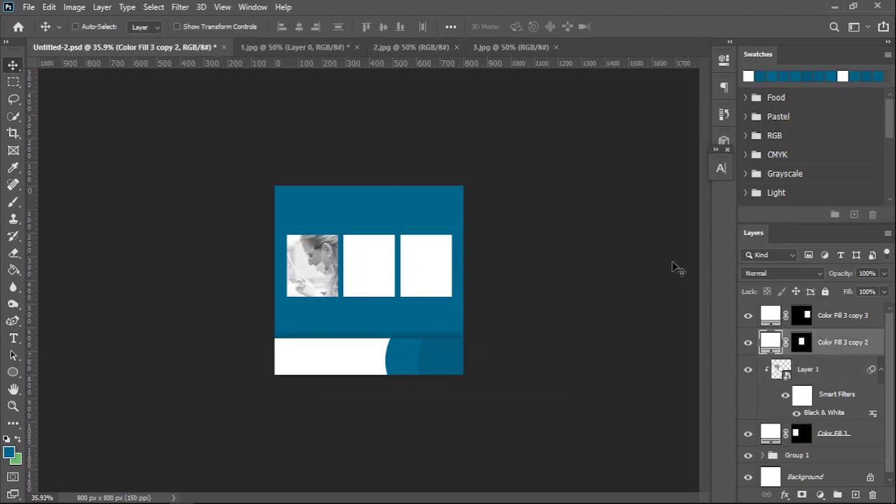
pyautogui.click(407, 53)
pyautogui.moveTo(401, 218); pyautogui.dragTo(383, 205)
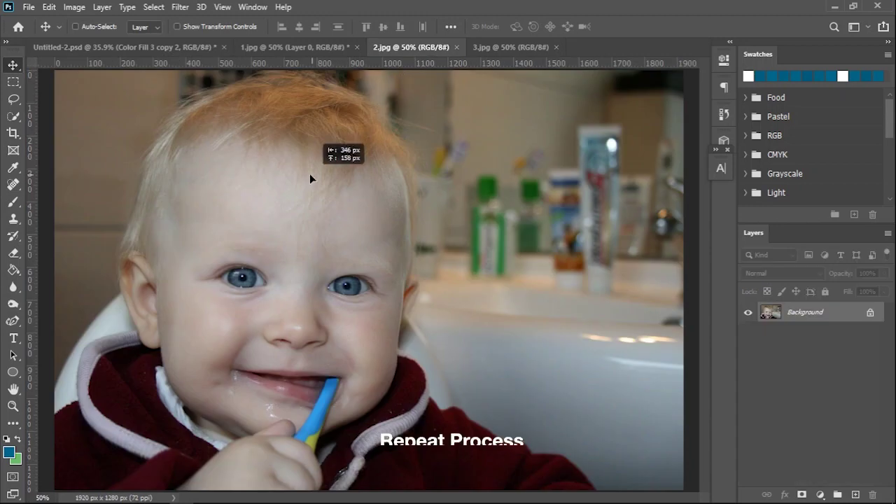
pyautogui.click(460, 230)
pyautogui.moveTo(504, 235); pyautogui.dragTo(139, 49)
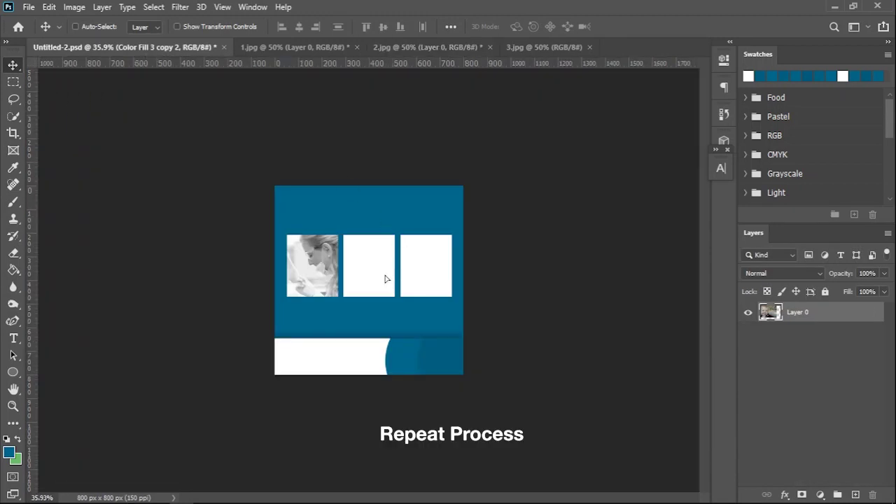
pyautogui.moveTo(384, 280); pyautogui.dragTo(394, 277)
pyautogui.rightClick(838, 343)
pyautogui.click(731, 183)
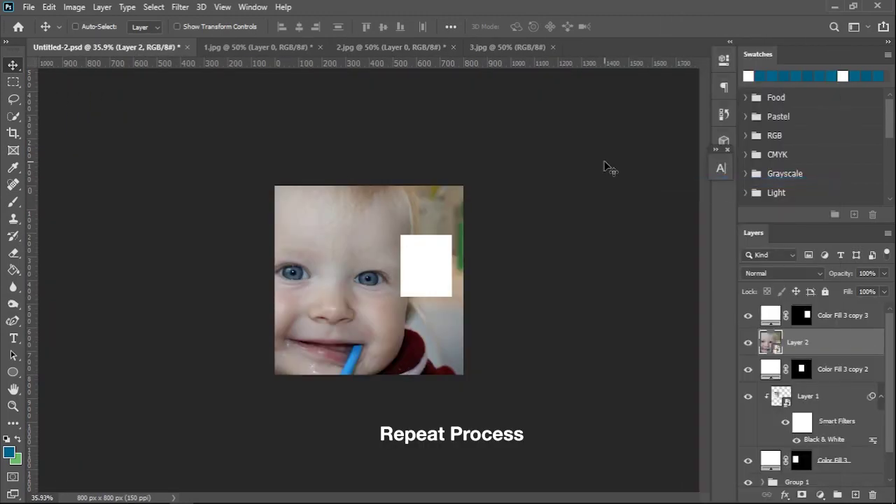
# Step: Scale the baby photo to 22.04% and position it over the middle rectangle
pyautogui.hotkey('ctrl', 't')
pyautogui.moveTo(610, 424); pyautogui.dragTo(268, 236)
pyautogui.moveTo(244, 189); pyautogui.dragTo(399, 289)
pyautogui.moveTo(446, 312); pyautogui.dragTo(413, 288)
pyautogui.moveTo(397, 278); pyautogui.dragTo(404, 286)
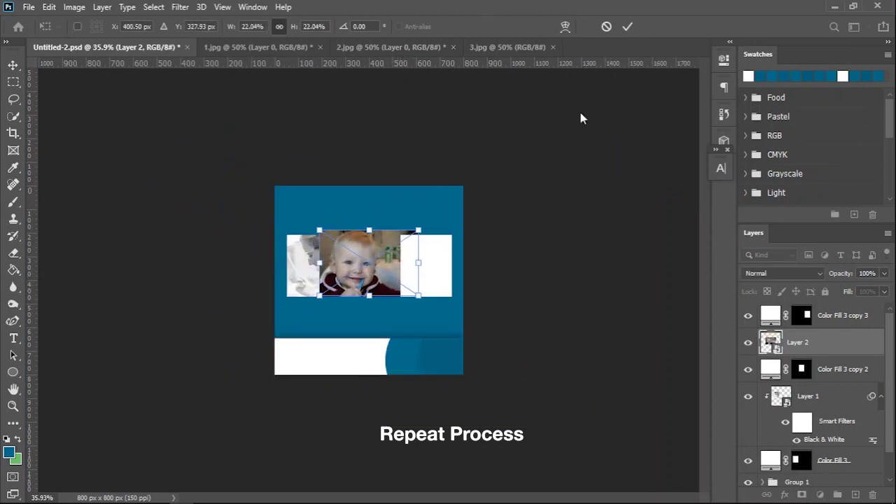
pyautogui.click(627, 26)
# Step: Clip the baby photo to the middle rectangle and convert it to black and white with the default preset
pyautogui.rightClick(845, 345)
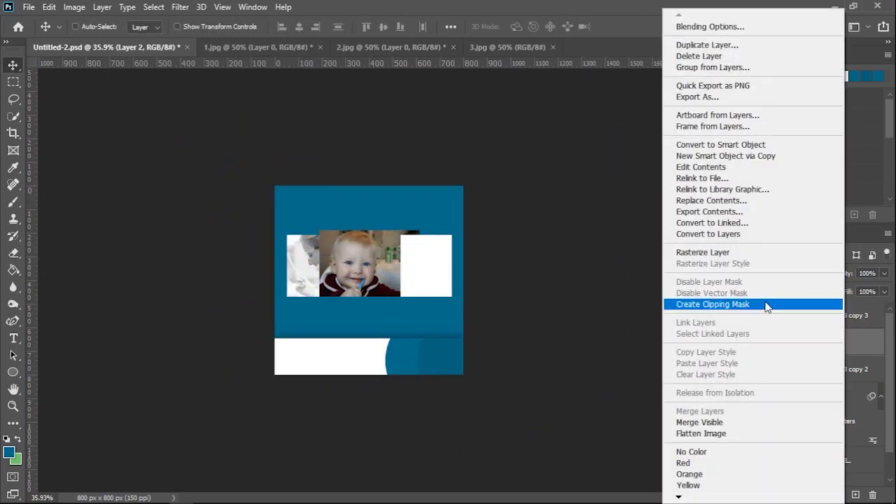
pyautogui.click(776, 304)
pyautogui.scroll(2, 371, 290)
pyautogui.moveTo(370, 290); pyautogui.dragTo(392, 258)
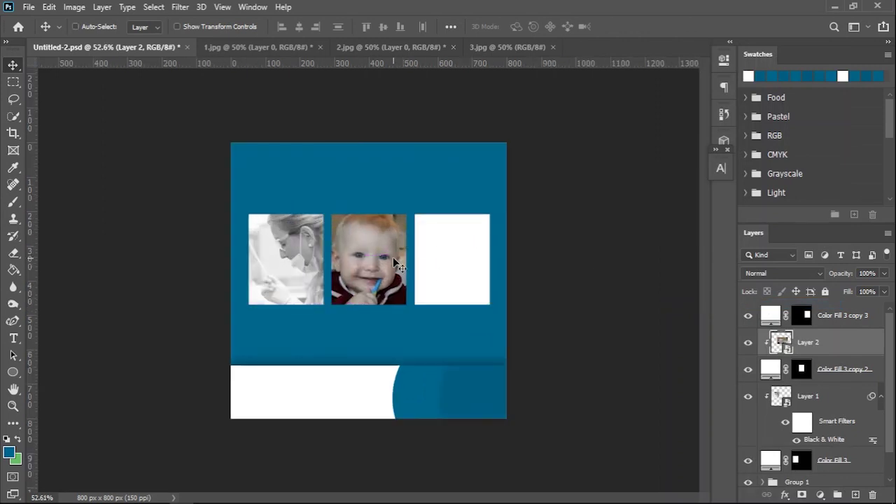
pyautogui.hotkey('ctrl', 'alt', 'shift', 'b')
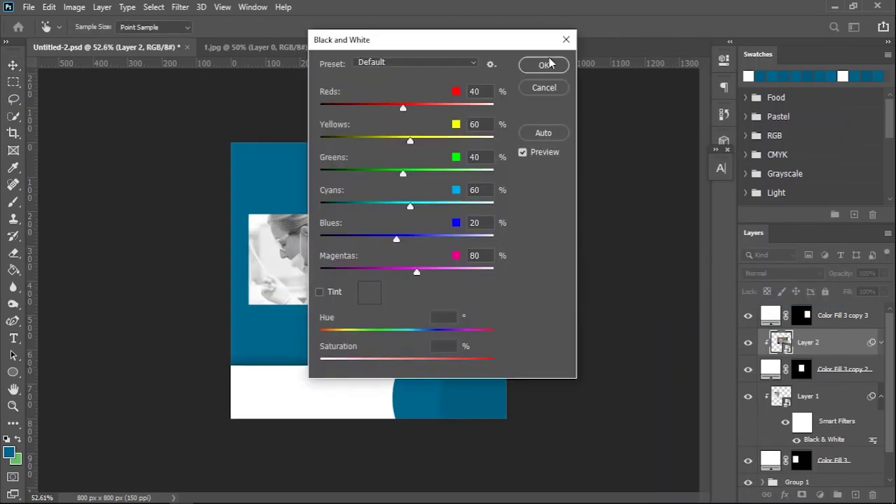
pyautogui.click(549, 63)
# Step: Bring the 3.jpg dental chair photo into Untitled-2.psd directly above the right rectangle's layer and convert it to a smart object
pyautogui.click(507, 49)
pyautogui.moveTo(364, 210); pyautogui.dragTo(469, 266)
pyautogui.moveTo(794, 342); pyautogui.dragTo(828, 315)
pyautogui.rightClick(837, 316)
pyautogui.click(738, 183)
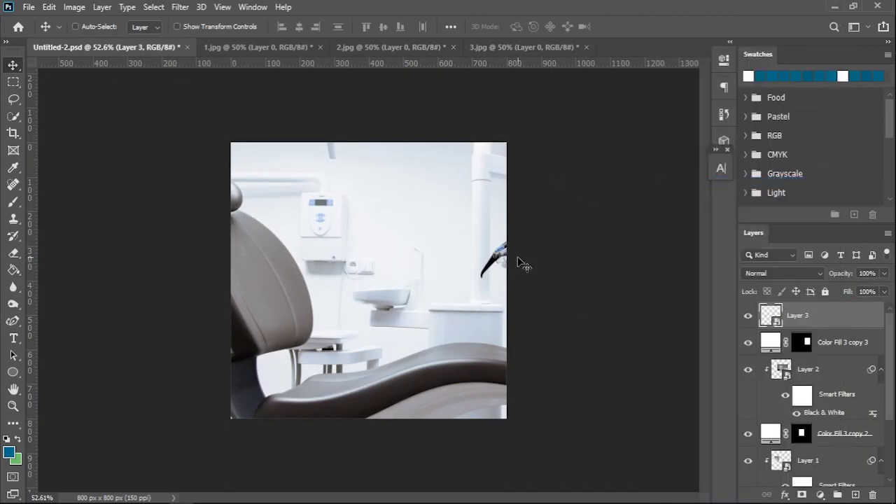
# Step: Scale down the dental chair photo and position it over the right rectangle
pyautogui.hotkey('ctrl', 't')
pyautogui.hotkey('ctrl', '-')
pyautogui.moveTo(638, 410); pyautogui.dragTo(338, 209)
pyautogui.moveTo(314, 171); pyautogui.dragTo(457, 273)
pyautogui.moveTo(482, 308); pyautogui.dragTo(461, 280)
pyautogui.click(627, 26)
# Step: Clip the dental chair photo to the right rectangle and convert it to black and white with the default settings
pyautogui.rightClick(861, 310)
pyautogui.click(700, 304)
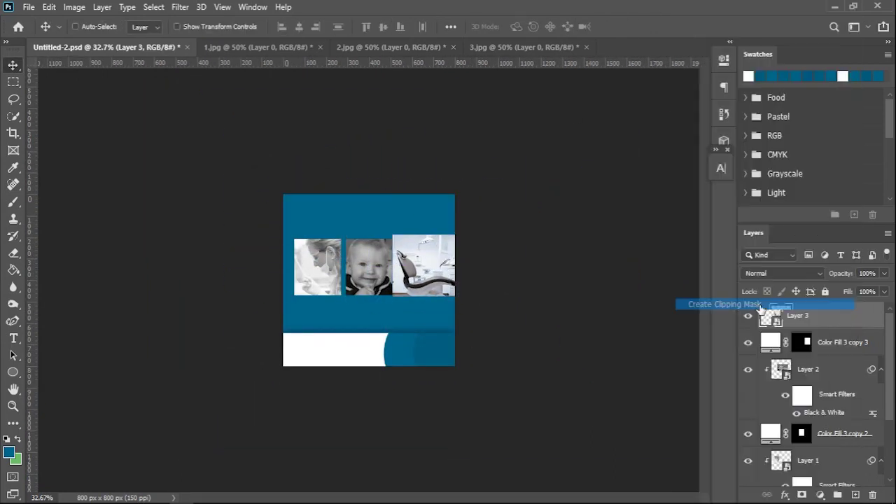
pyautogui.scroll(3, 521, 273)
pyautogui.hotkey('ctrl', 'alt', 'shift', 'b')
pyautogui.click(542, 63)
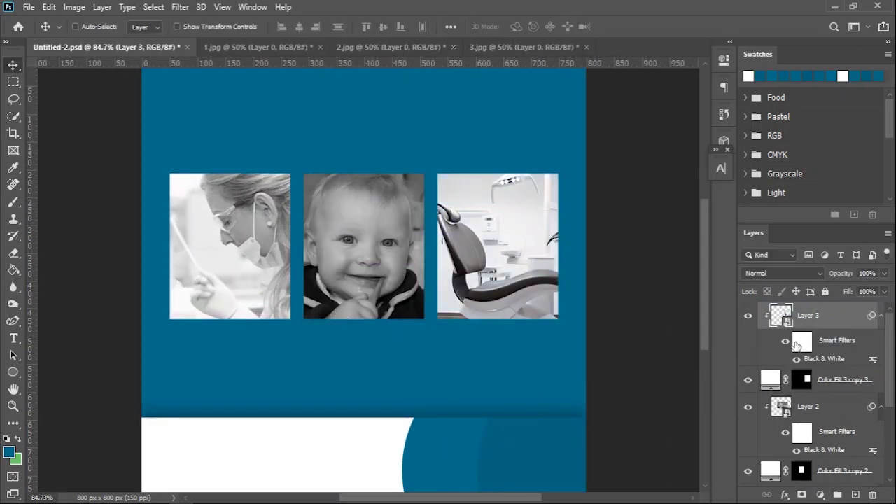
# Step: Group the three photo layers with their frame rectangles and lock the group
pyautogui.keyDown('ctrl'); pyautogui.click(848, 381); pyautogui.keyUp('ctrl')
pyautogui.scroll(-3, 849, 380)
pyautogui.keyDown('ctrl'); pyautogui.click(852, 348); pyautogui.keyUp('ctrl')
pyautogui.scroll(3, 847, 392)
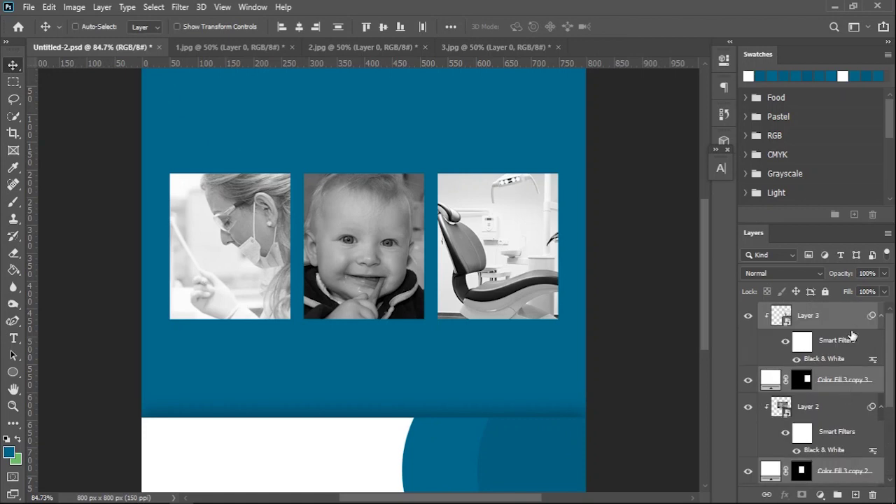
pyautogui.scroll(-3, 842, 401)
pyautogui.keyDown('ctrl'); pyautogui.click(839, 378); pyautogui.keyUp('ctrl')
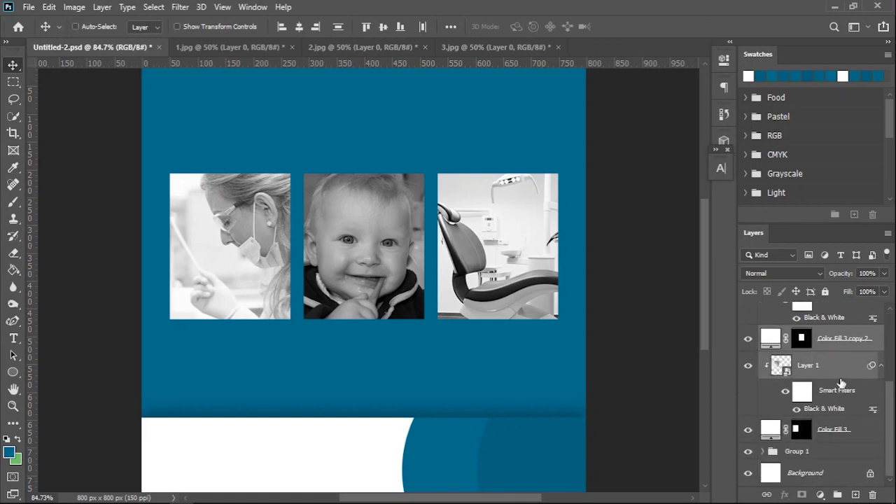
pyautogui.scroll(3, 853, 413)
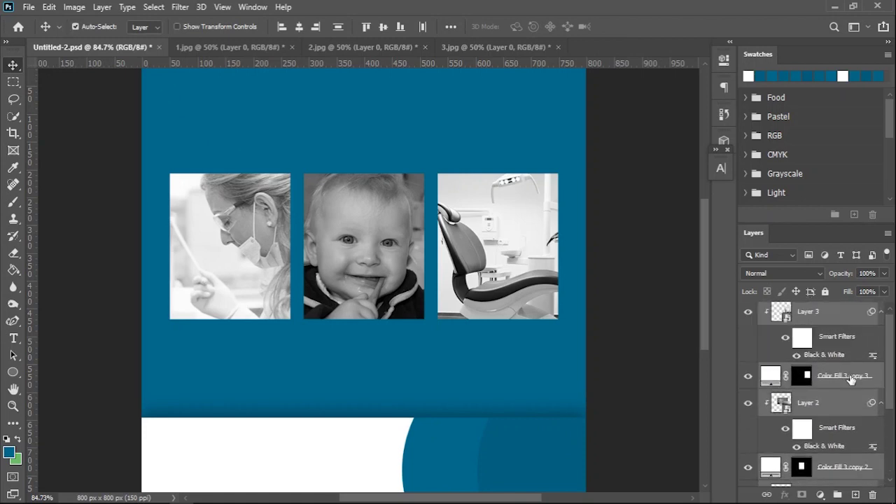
pyautogui.hotkey('ctrl', 'g')
pyautogui.click(823, 292)
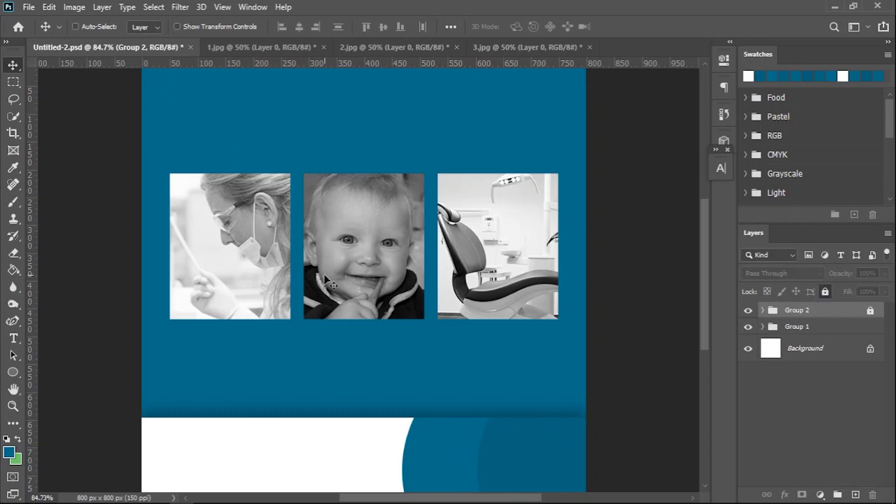
# Step: Create a label band about 155 x 35 px near the bottom of the dentist photo with a solid 00668c fill
pyautogui.click(13, 82)
pyautogui.scroll(5, 161, 324)
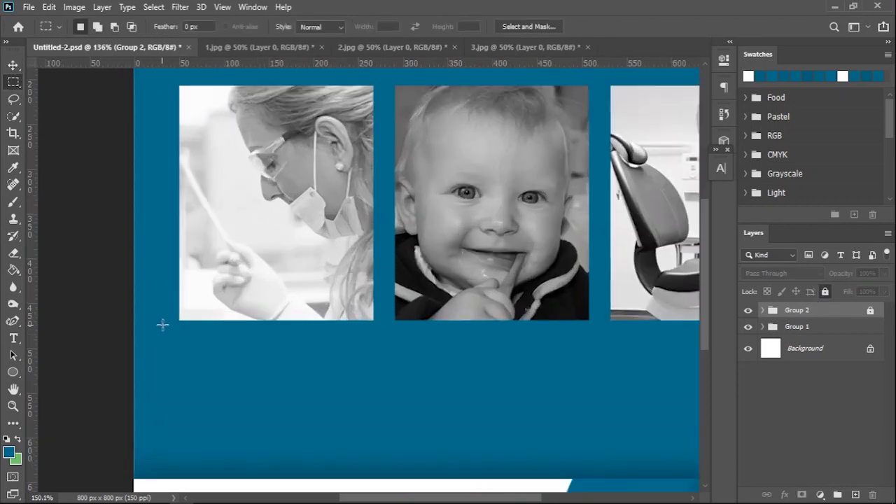
pyautogui.moveTo(316, 279); pyautogui.dragTo(422, 295)
pyautogui.click(820, 494)
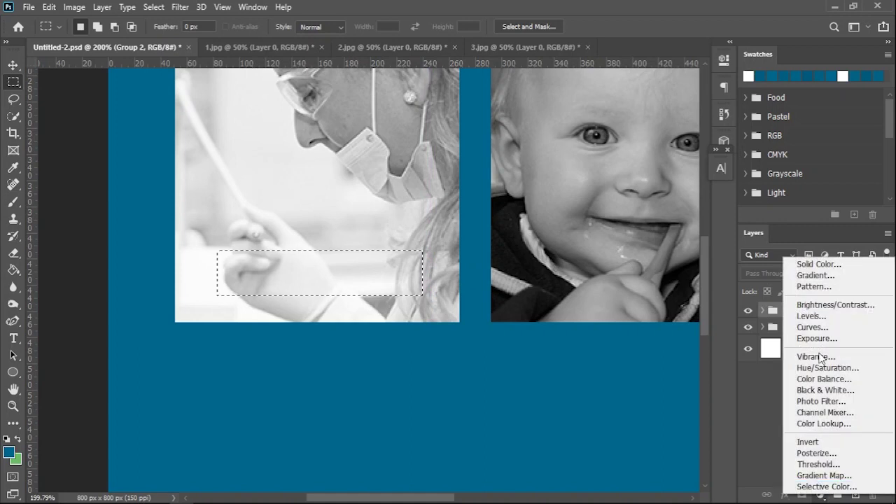
pyautogui.click(817, 261)
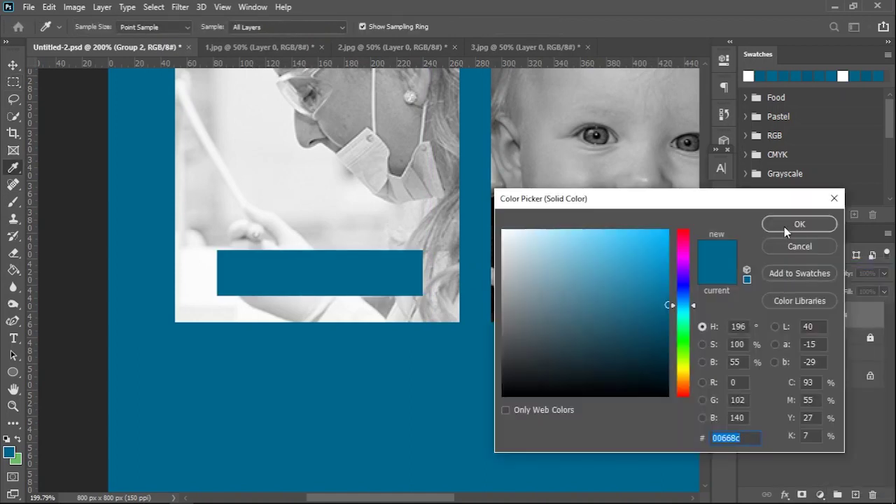
pyautogui.click(784, 227)
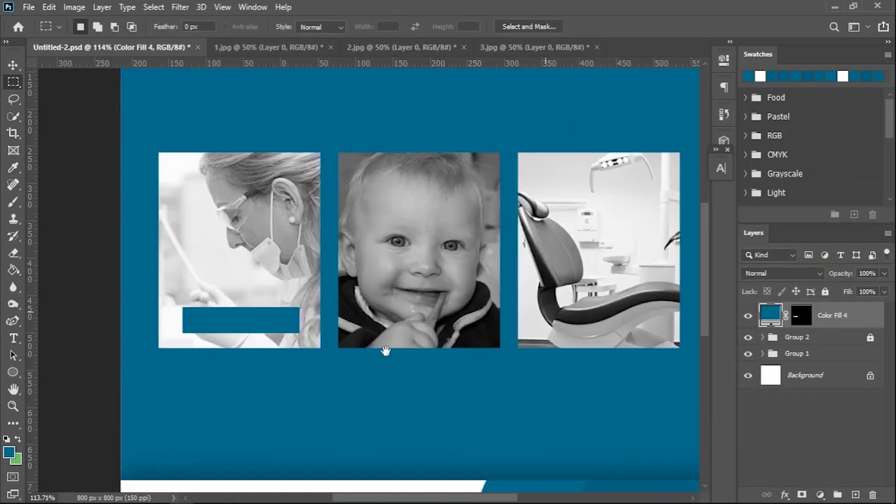
# Step: Duplicate the blue band twice, placing the copies at the same height on the baby and dental chair photos
pyautogui.press('v')
pyautogui.moveTo(258, 324); pyautogui.dragTo(443, 325)
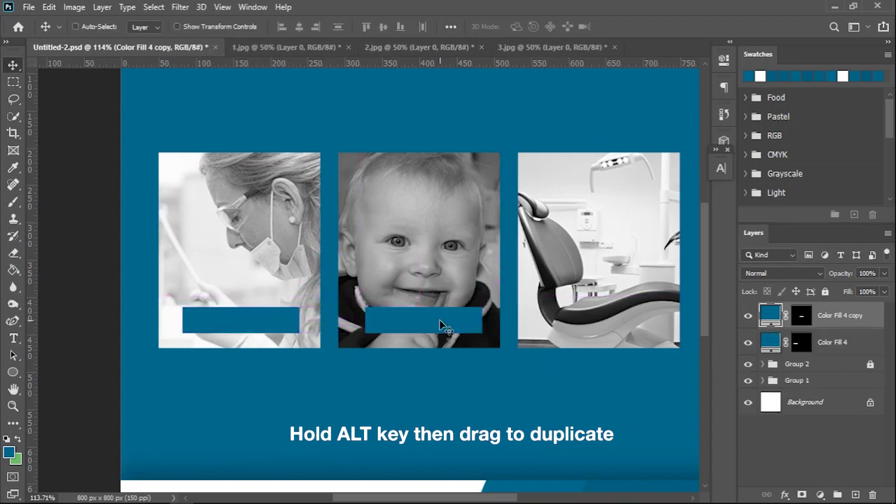
pyautogui.hscroll(5, 455, 326)
pyautogui.moveTo(279, 323); pyautogui.dragTo(463, 324)
pyautogui.moveTo(254, 369); pyautogui.dragTo(406, 374)
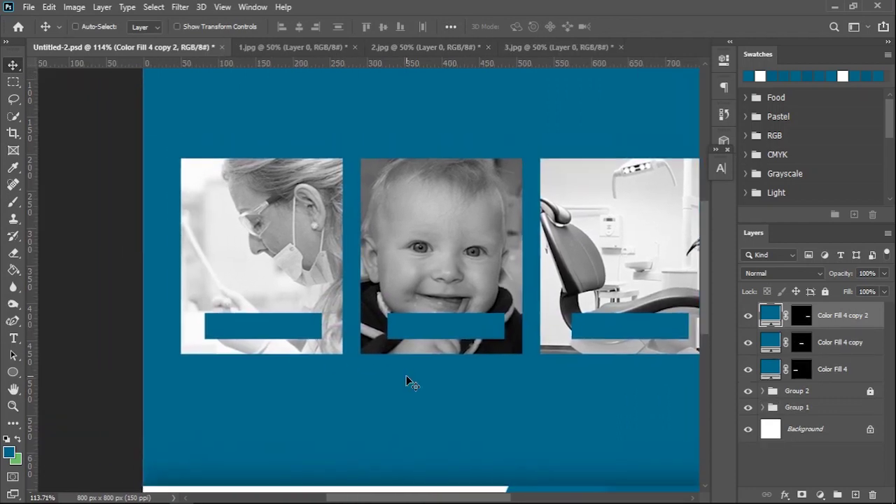
# Step: Set the blend mode of all three blue bands to Multiply
pyautogui.click(766, 273)
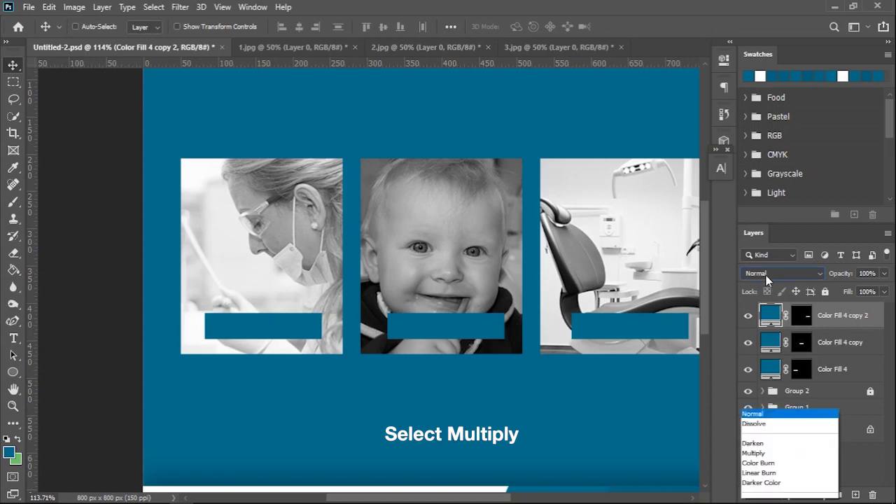
pyautogui.click(764, 229)
pyautogui.click(815, 343)
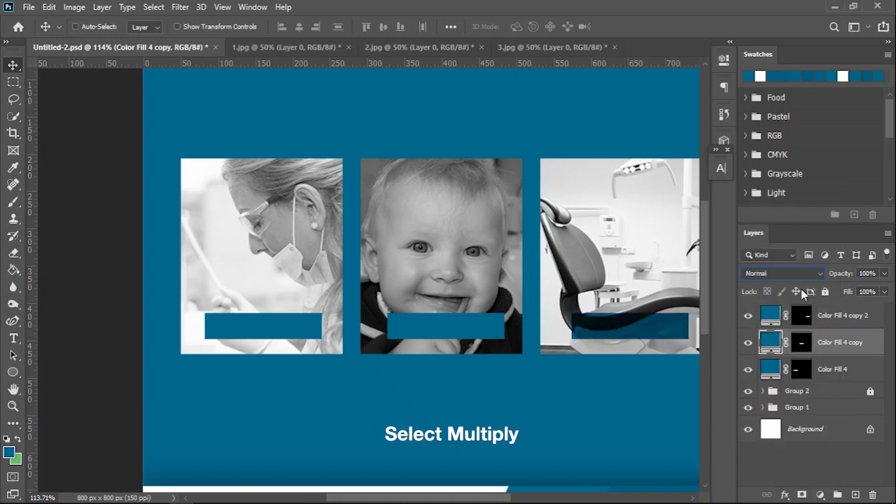
pyautogui.click(765, 273)
pyautogui.click(764, 229)
pyautogui.click(815, 369)
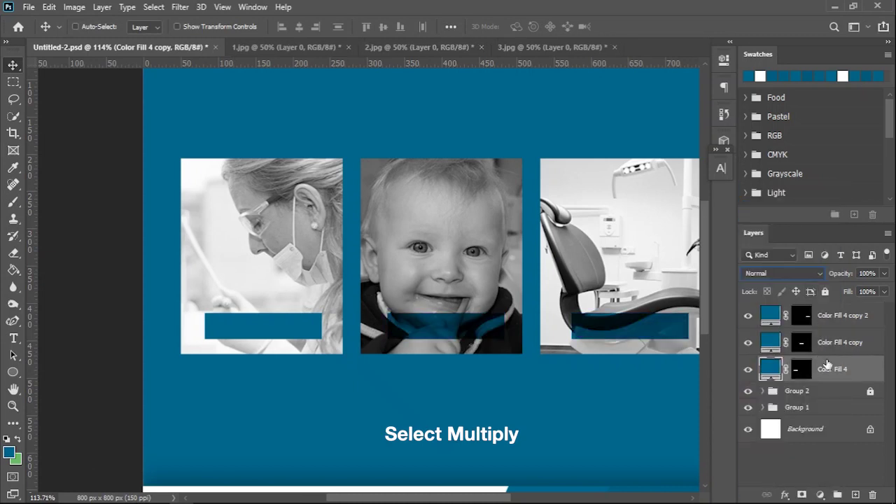
pyautogui.click(765, 273)
pyautogui.click(764, 228)
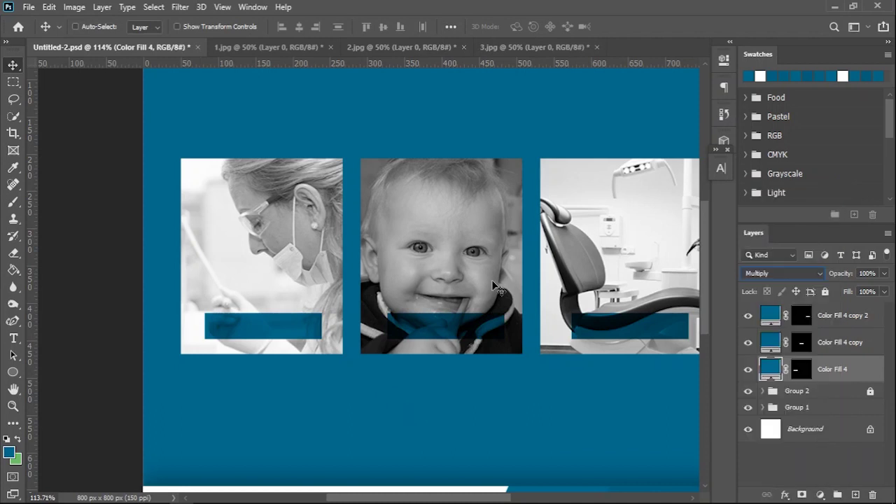
# Step: Add a white 9 pt Roboto Black text reading "Information" with All Caps turned off
pyautogui.press('t')
pyautogui.moveTo(143, 103); pyautogui.dragTo(513, 249)
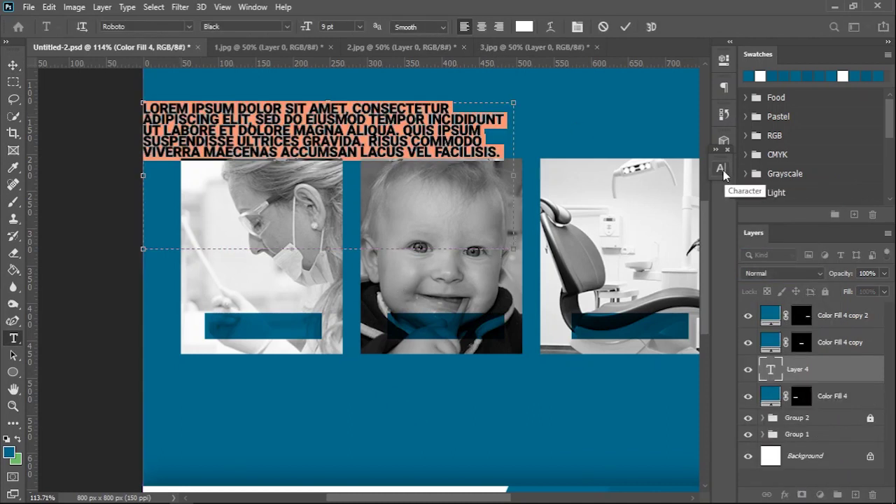
pyautogui.click(722, 171)
pyautogui.click(613, 259)
pyautogui.click(722, 168)
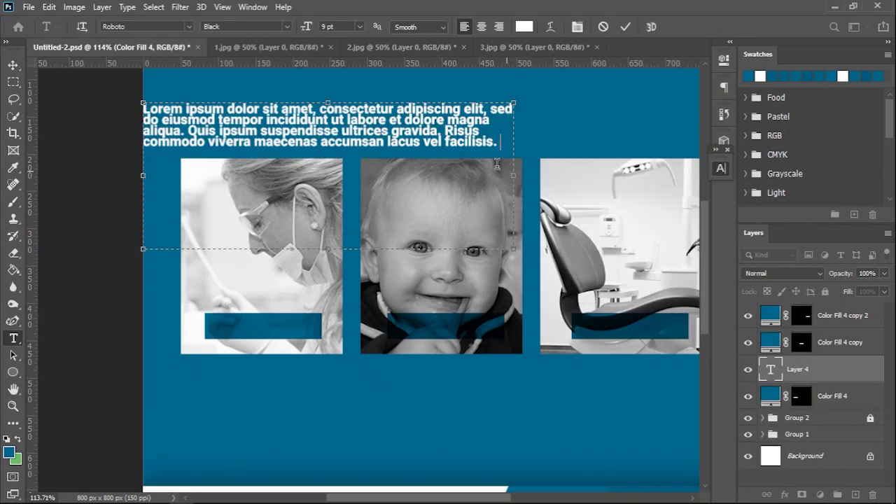
pyautogui.write('Info')
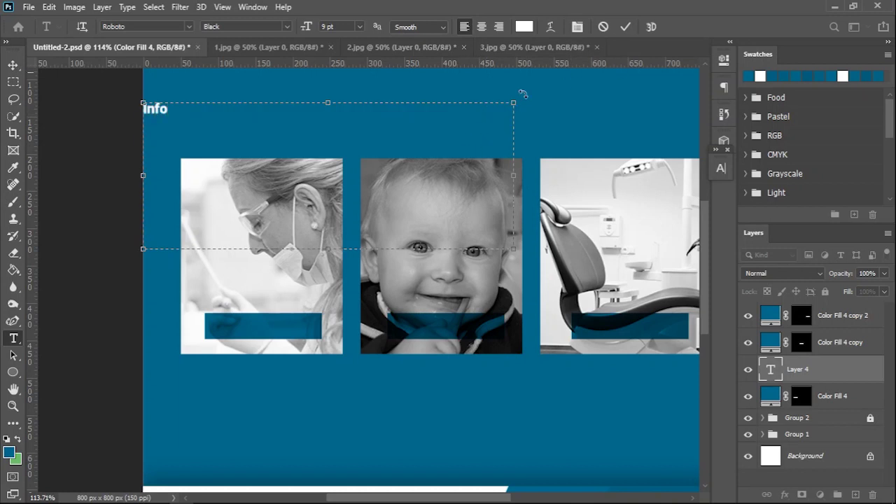
pyautogui.click(625, 27)
# Step: Position the "Information" label on the dentist photo's blue band and move its layer above the band layers
pyautogui.press('v')
pyautogui.moveTo(185, 107); pyautogui.dragTo(279, 146)
pyautogui.press('t')
pyautogui.click(278, 147)
pyautogui.moveTo(607, 213); pyautogui.dragTo(342, 187)
pyautogui.moveTo(289, 287); pyautogui.dragTo(453, 331)
pyautogui.hotkey('ctrl', 'Return')
pyautogui.press('v')
pyautogui.moveTo(829, 368); pyautogui.dragTo(833, 304)
pyautogui.moveTo(853, 398); pyautogui.dragTo(851, 329)
pyautogui.moveTo(459, 328)
pyautogui.mouseDown()
pyautogui.moveTo(275, 320)
pyautogui.moveTo(459, 322)
pyautogui.mouseUp()
pyautogui.moveTo(166, 396); pyautogui.dragTo(408, 335)
# Step: Add a narrow lorem ipsum paragraph in a lighter, smaller font below the dentist photo and fit its text box
pyautogui.press('t')
pyautogui.moveTo(243, 303); pyautogui.dragTo(401, 403)
pyautogui.click(721, 168)
pyautogui.click(698, 188)
pyautogui.click(695, 306)
pyautogui.scroll(-1, 606, 202)
pyautogui.scroll(-1, 607, 203)
pyautogui.moveTo(321, 403); pyautogui.dragTo(320, 372)
pyautogui.moveTo(401, 334); pyautogui.dragTo(359, 333)
pyautogui.click(624, 26)
# Step: Duplicate the "Information" label and the lorem ipsum paragraph for the baby and dental chair photos
pyautogui.press('v')
pyautogui.moveTo(298, 321); pyautogui.dragTo(405, 323)
pyautogui.moveTo(529, 332); pyautogui.dragTo(425, 323)
pyautogui.moveTo(292, 328); pyautogui.dragTo(474, 325)
pyautogui.moveTo(544, 242); pyautogui.dragTo(538, 242)
pyautogui.moveTo(503, 239); pyautogui.dragTo(495, 240)
pyautogui.hotkey('ctrl', '0')
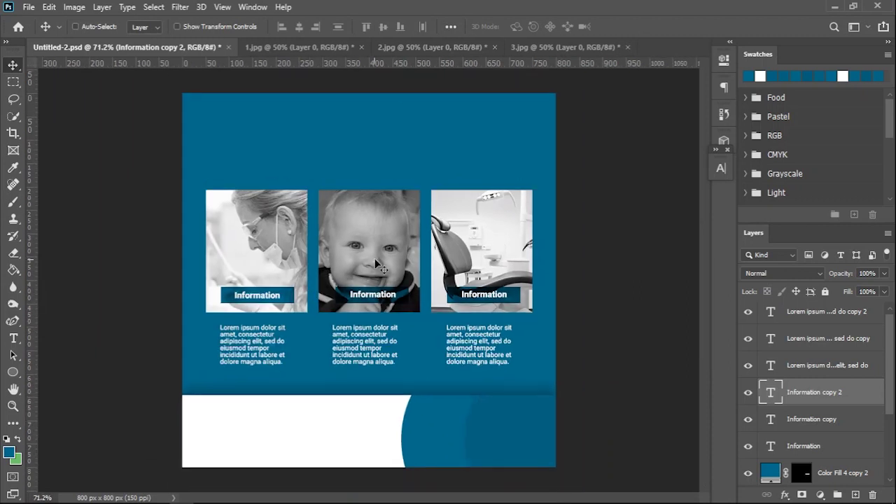
# Step: Create a solid white circle about 130 px across above the photos, slightly left of the post's centre
pyautogui.rightClick(13, 82)
pyautogui.click(70, 95)
pyautogui.moveTo(292, 119)
pyautogui.mouseDown()
pyautogui.moveTo(343, 158)
pyautogui.moveTo(353, 179)
pyautogui.mouseUp()
pyautogui.click(820, 494)
pyautogui.click(819, 264)
pyautogui.moveTo(562, 244); pyautogui.dragTo(477, 169)
pyautogui.press('Return')
pyautogui.press('v')
pyautogui.moveTo(327, 144); pyautogui.dragTo(339, 138)
# Step: Add the text "Your logo" beside the white circle in 25 pt Roboto Black with 18 pt leading
pyautogui.press('t')
pyautogui.moveTo(381, 117); pyautogui.dragTo(467, 171)
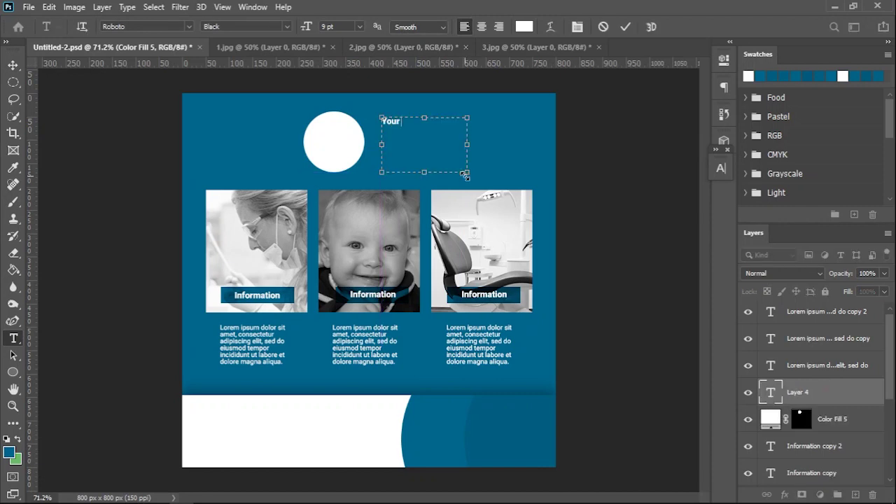
pyautogui.click(720, 169)
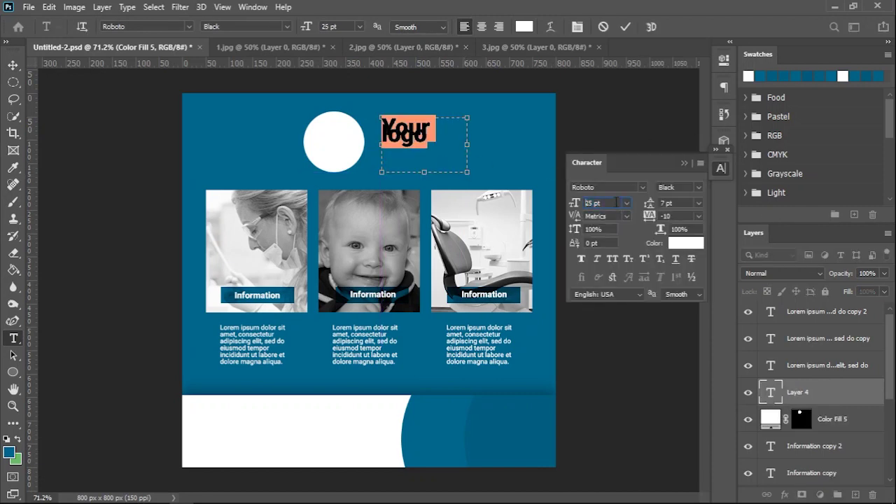
pyautogui.moveTo(424, 172); pyautogui.dragTo(405, 141)
pyautogui.click(625, 27)
pyautogui.press('v')
# Step: Add the text "Your Slogan" in 7 pt Roboto Black and centre it just below the logo text
pyautogui.press('t')
pyautogui.moveTo(359, 172); pyautogui.dragTo(507, 190)
pyautogui.click(720, 169)
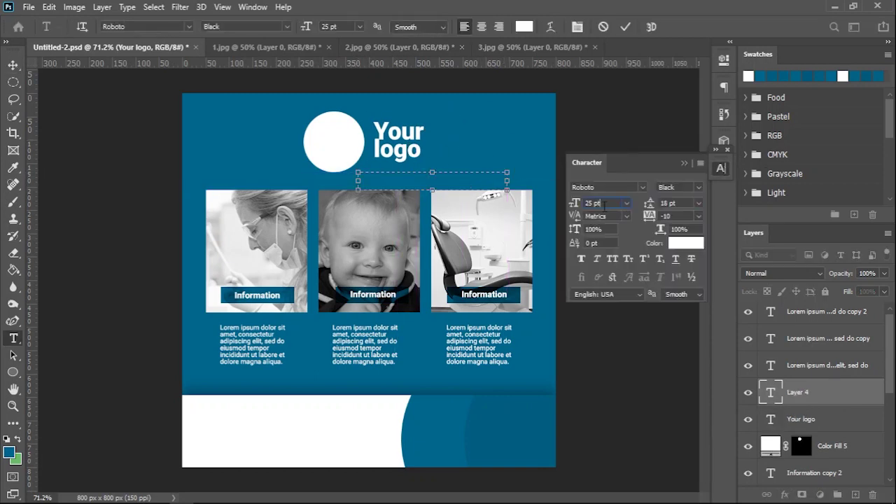
pyautogui.click(468, 184)
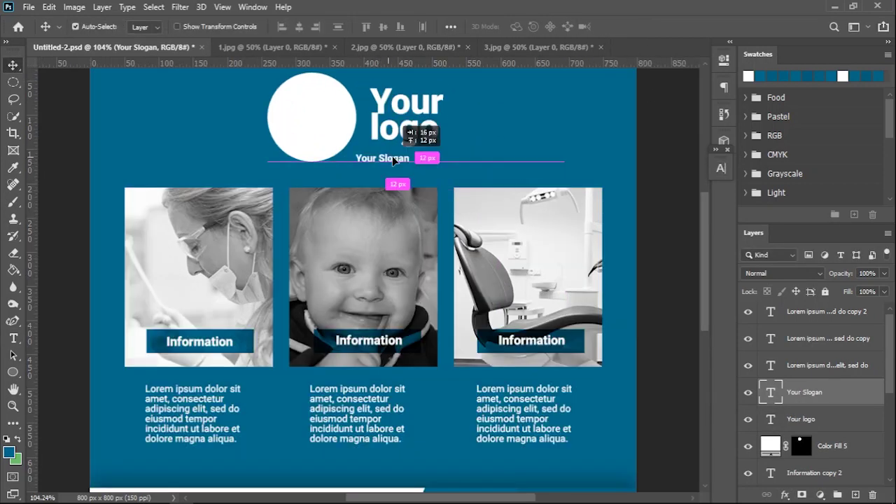
pyautogui.moveTo(428, 137); pyautogui.dragTo(443, 175)
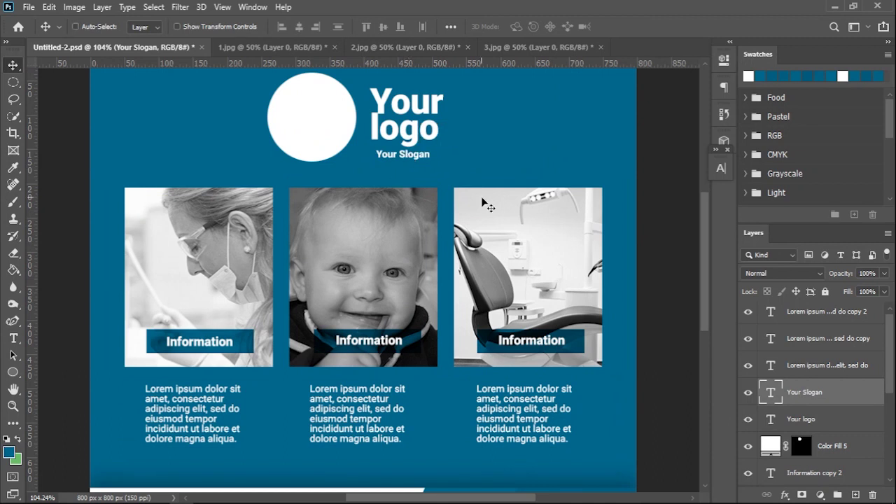
# Step: Add the heading "Make it simple" in all-caps blue Roboto text inside the white area at the post's base
pyautogui.hotkey('ctrl', '0')
pyautogui.press('t')
pyautogui.moveTo(191, 401); pyautogui.dragTo(335, 439)
pyautogui.press('BackSpace')
pyautogui.write('Make it simple')
pyautogui.hotkey('ctrl', 'a')
pyautogui.click(720, 168)
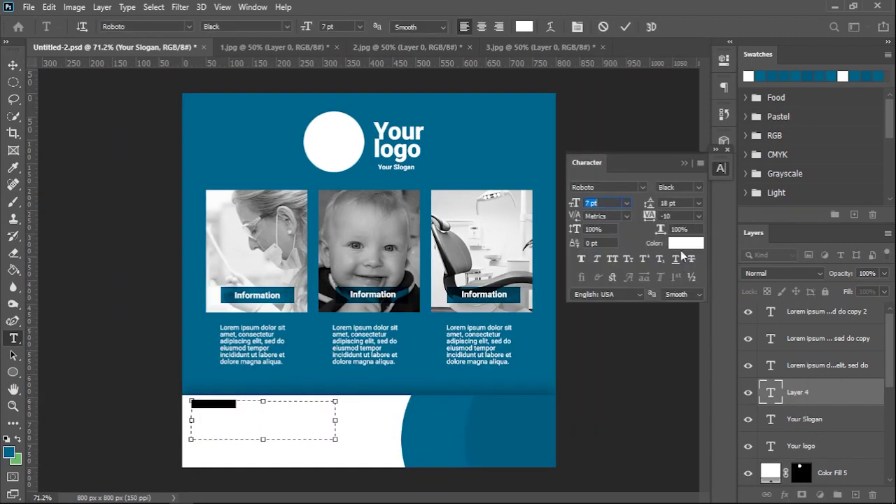
pyautogui.click(686, 243)
pyautogui.click(795, 222)
pyautogui.moveTo(263, 439)
pyautogui.mouseDown()
pyautogui.moveTo(263, 415)
pyautogui.moveTo(230, 416)
pyautogui.moveTo(380, 459)
pyautogui.mouseUp()
pyautogui.hotkey('ctrl', 'Return')
pyautogui.press('v')
# Step: Add a lorem ipsum paragraph below the heading in blue 7 pt Roboto Medium, without all caps, with 9 pt leading
pyautogui.press('t')
pyautogui.click(721, 168)
pyautogui.click(619, 203)
pyautogui.scroll(-3, 617, 202)
pyautogui.click(615, 259)
pyautogui.click(697, 187)
pyautogui.click(685, 305)
pyautogui.click(678, 203)
pyautogui.scroll(-9, 677, 203)
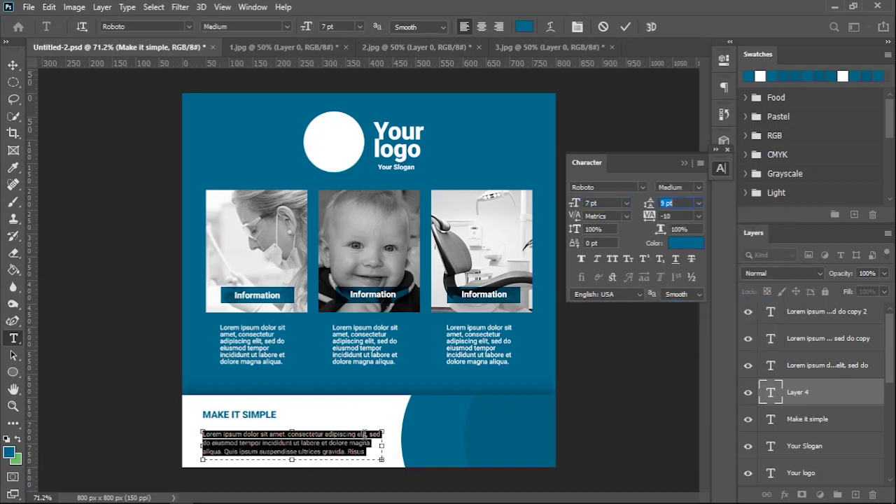
pyautogui.press('Return')
pyautogui.click(625, 26)
pyautogui.press('v')
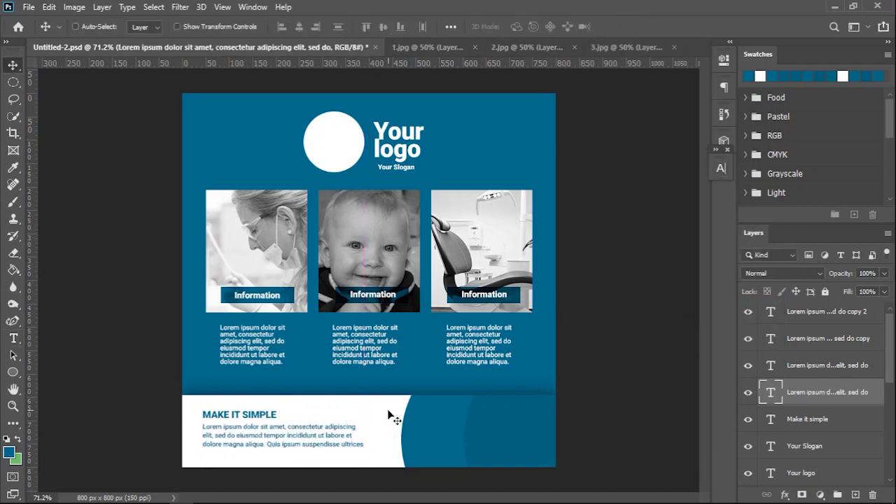
# Step: Add the text "visit us now" in white (ffffff) 14 pt Roboto Black over the blue curved shapes beside the paragraph
pyautogui.press('t')
pyautogui.moveTo(423, 423); pyautogui.dragTo(544, 445)
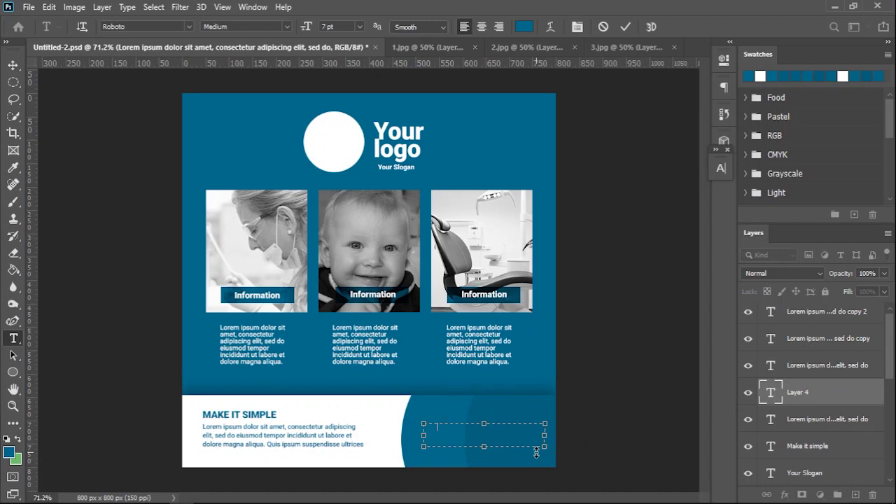
pyautogui.click(721, 168)
pyautogui.click(685, 245)
pyautogui.write('ffffff')
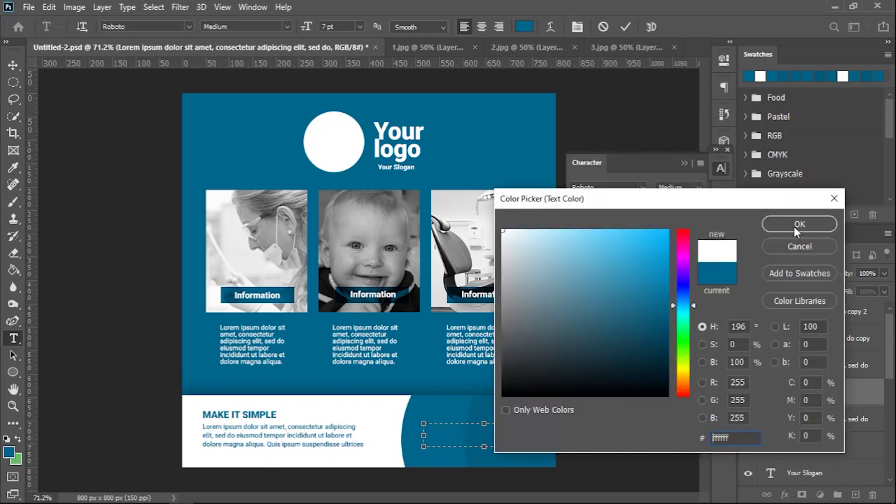
pyautogui.click(769, 222)
pyautogui.click(699, 187)
pyautogui.click(699, 345)
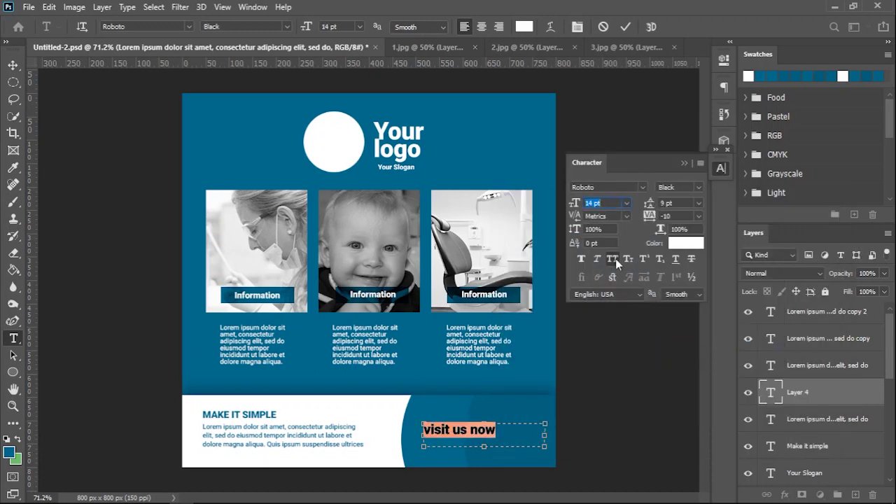
pyautogui.click(625, 27)
pyautogui.press('v')
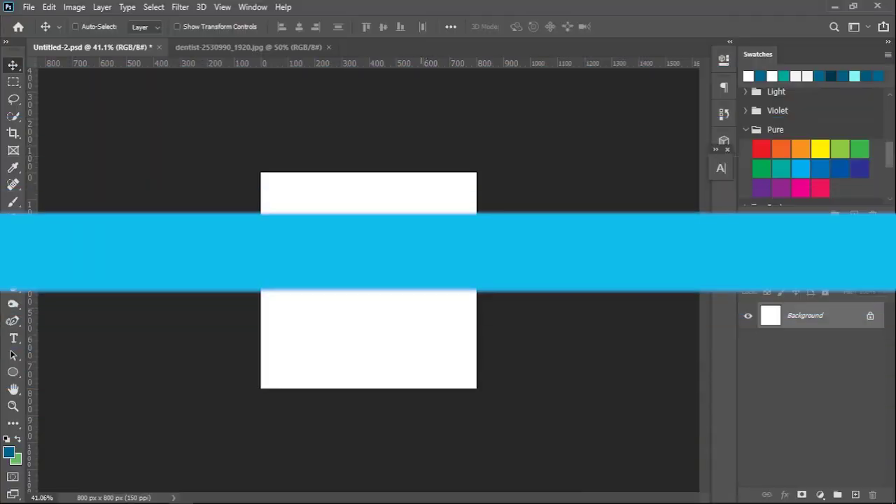
# Step: Add a solid blue colour fill layer over the new blank post's background
pyautogui.click(821, 492)
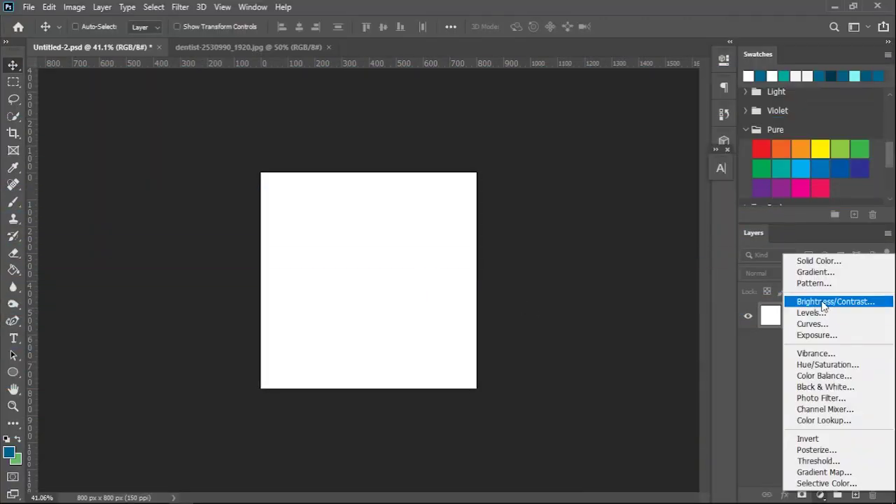
pyautogui.click(840, 260)
pyautogui.click(719, 273)
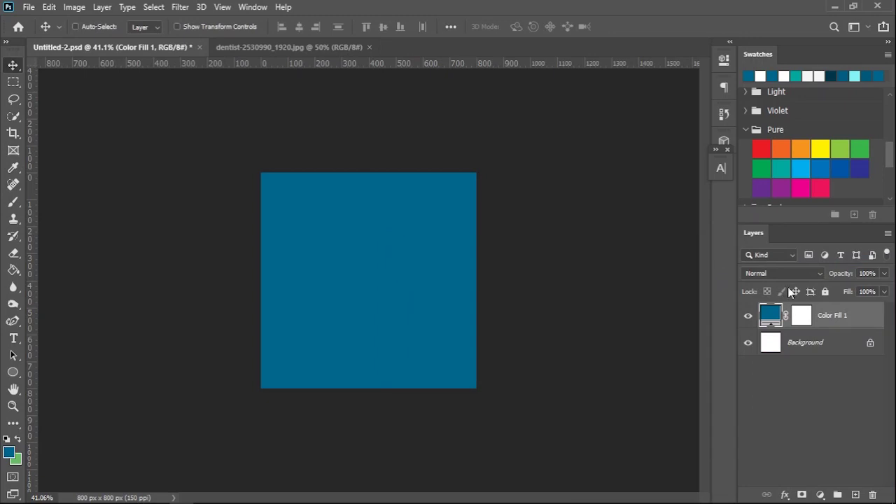
# Step: Bring the photo from dentist-2530990_1920.jpg into the blue post and convert its layer to a smart object
pyautogui.click(294, 47)
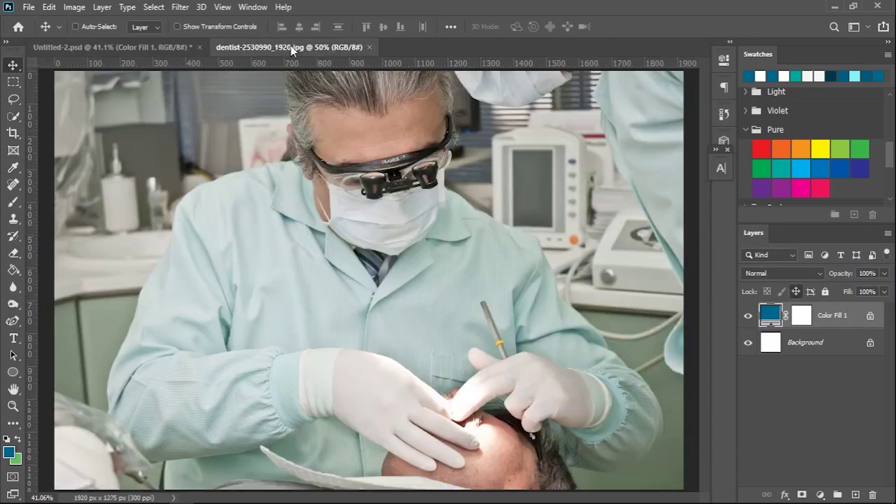
pyautogui.click(406, 230)
pyautogui.moveTo(376, 240); pyautogui.dragTo(425, 285)
pyautogui.rightClick(805, 314)
pyautogui.click(721, 184)
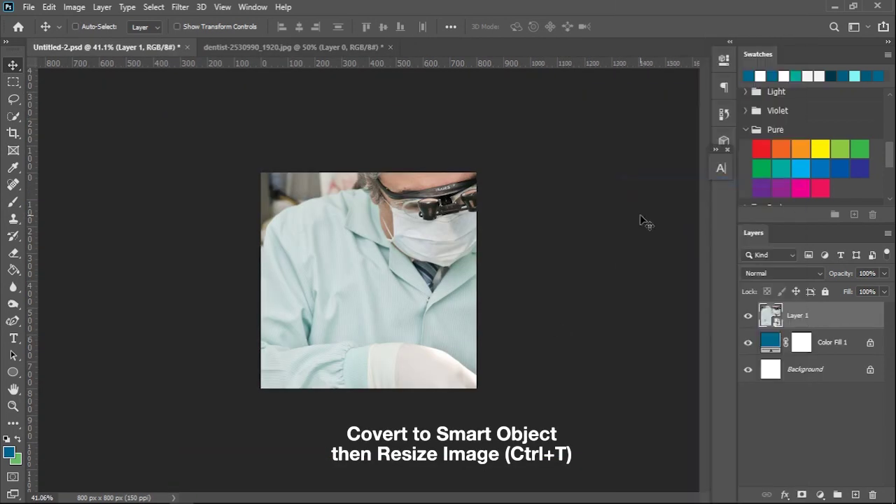
# Step: Scale the dentist photo to about 65% so it covers the canvas, and set its blend mode to Multiply
pyautogui.hotkey('ctrl', 't')
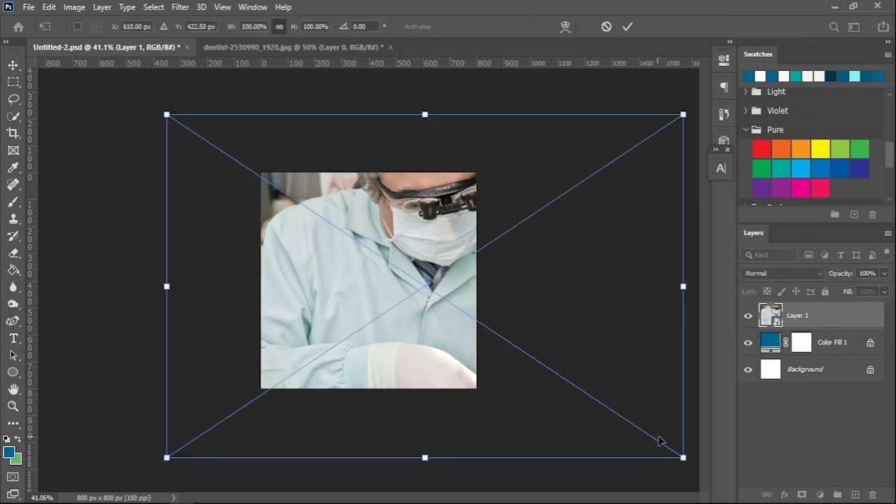
pyautogui.moveTo(684, 458); pyautogui.dragTo(484, 321)
pyautogui.moveTo(440, 255); pyautogui.dragTo(478, 312)
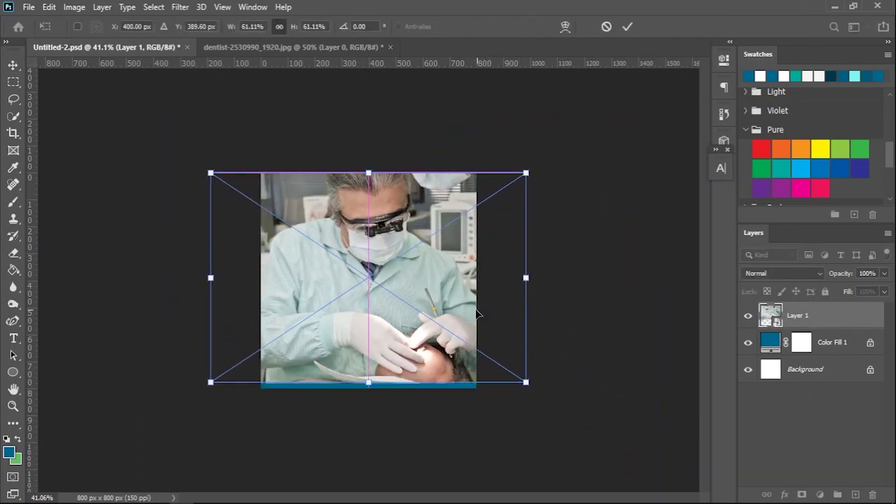
pyautogui.moveTo(526, 386); pyautogui.dragTo(544, 399)
pyautogui.moveTo(520, 364); pyautogui.dragTo(510, 364)
pyautogui.moveTo(479, 209); pyautogui.dragTo(489, 208)
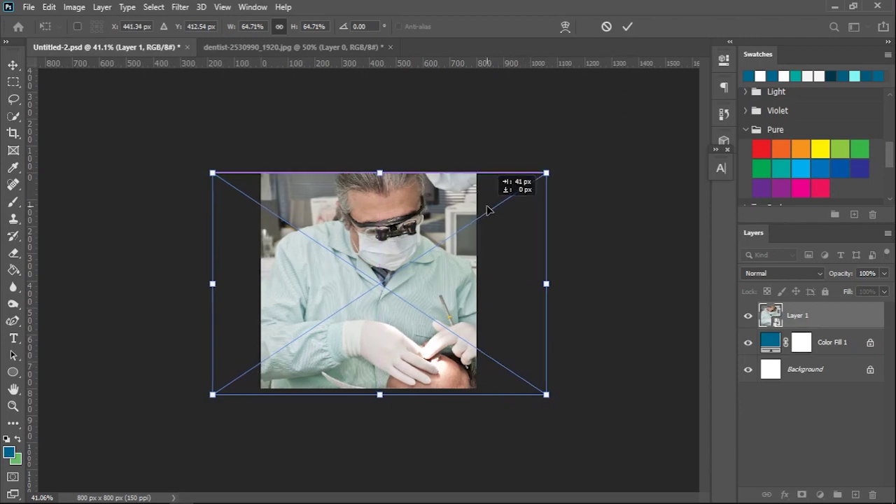
pyautogui.click(627, 27)
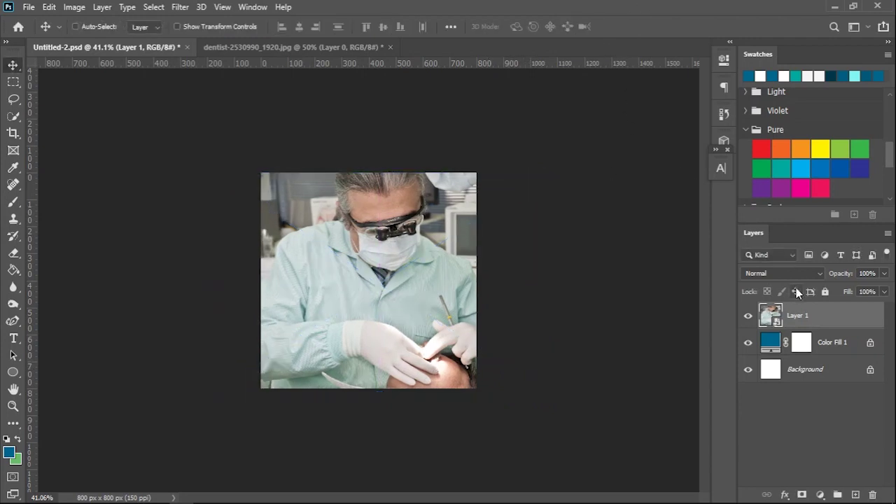
pyautogui.click(777, 273)
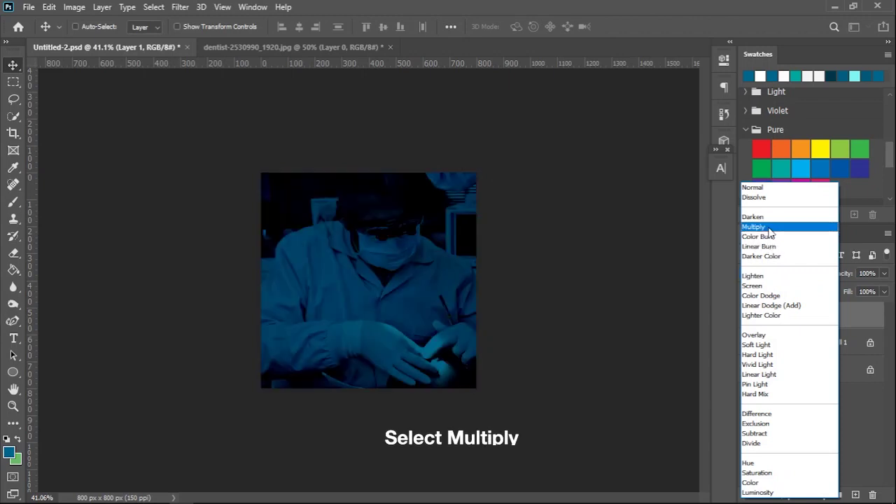
pyautogui.click(767, 227)
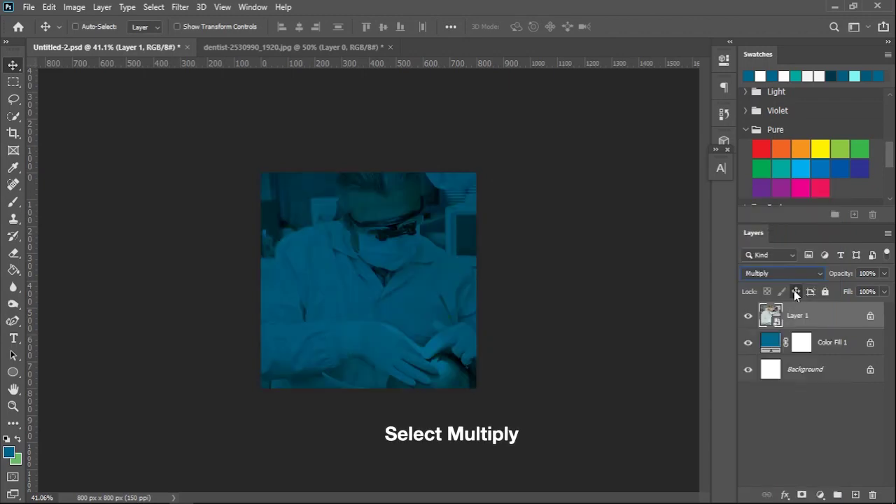
# Step: Add the text "Your Clinic" near the post's centre in white Fira Sans Black with all caps
pyautogui.hotkey('ctrl', '0')
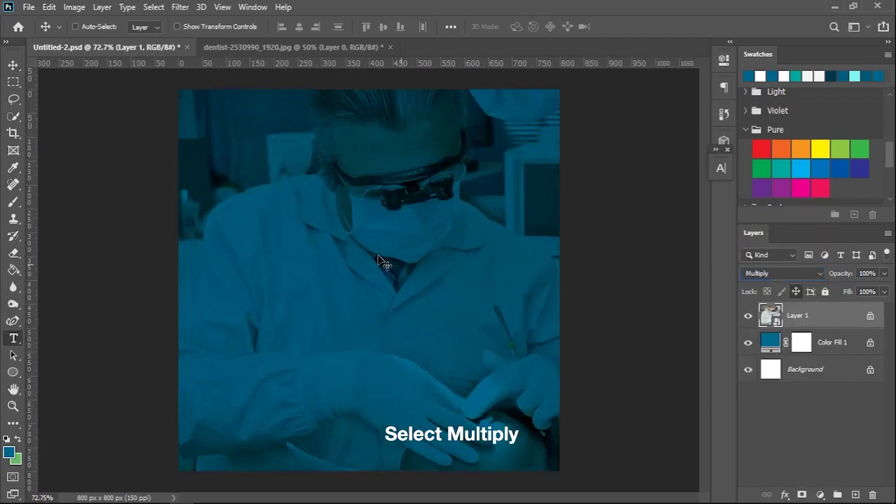
pyautogui.press('t')
pyautogui.moveTo(311, 218); pyautogui.dragTo(441, 312)
pyautogui.press('BackSpace')
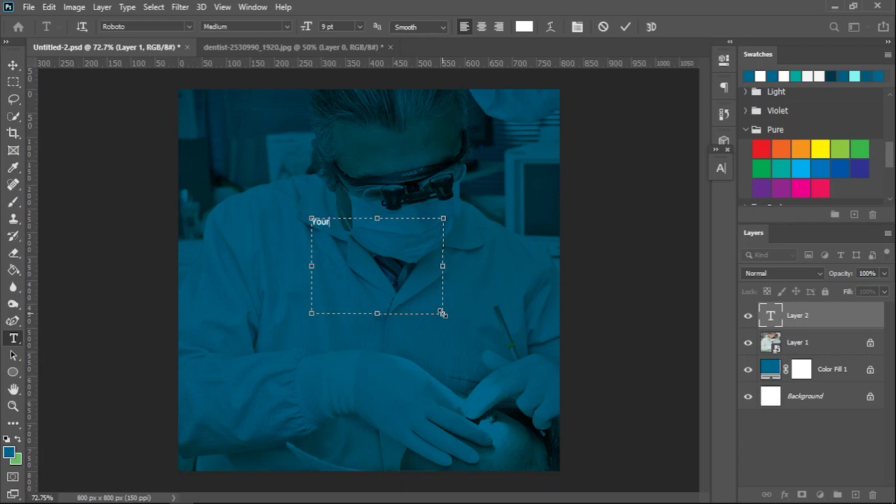
pyautogui.click(720, 169)
pyautogui.click(641, 186)
pyautogui.click(625, 245)
pyautogui.click(697, 187)
pyautogui.click(677, 379)
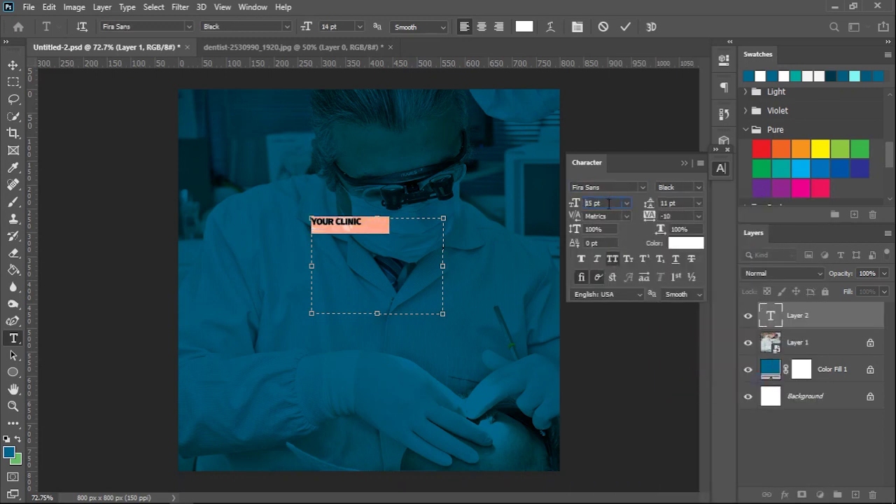
# Step: Set the clinic name to 27 pt with 20 pt leading, fit its text box, and duplicate it below
pyautogui.scroll(11, 608, 204)
pyautogui.scroll(1, 606, 203)
pyautogui.click(672, 203)
pyautogui.scroll(9, 672, 203)
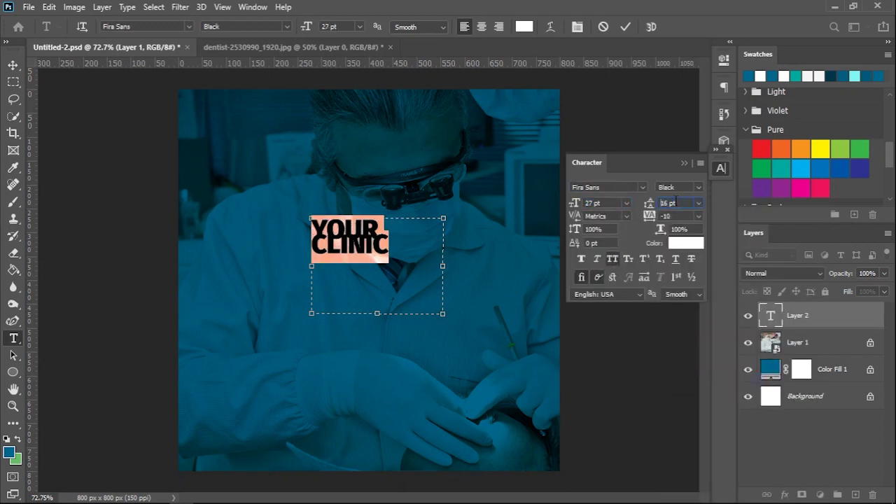
pyautogui.moveTo(378, 313); pyautogui.dragTo(378, 263)
pyautogui.moveTo(442, 242); pyautogui.dragTo(550, 303)
pyautogui.click(625, 28)
pyautogui.press('v')
# Step: Change the duplicated text to "your slogan" at 12 pt, fit its box, and place it directly below the clinic name
pyautogui.press('t')
pyautogui.click(391, 310)
pyautogui.hotkey('ctrl', 'a')
pyautogui.press('BackSpace')
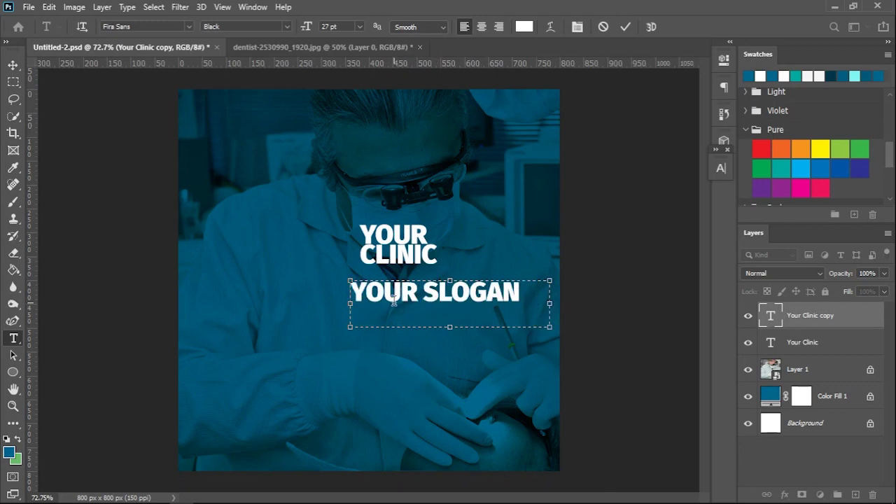
pyautogui.hotkey('ctrl', 'a')
pyautogui.click(720, 169)
pyautogui.click(606, 203)
pyautogui.scroll(-15, 606, 203)
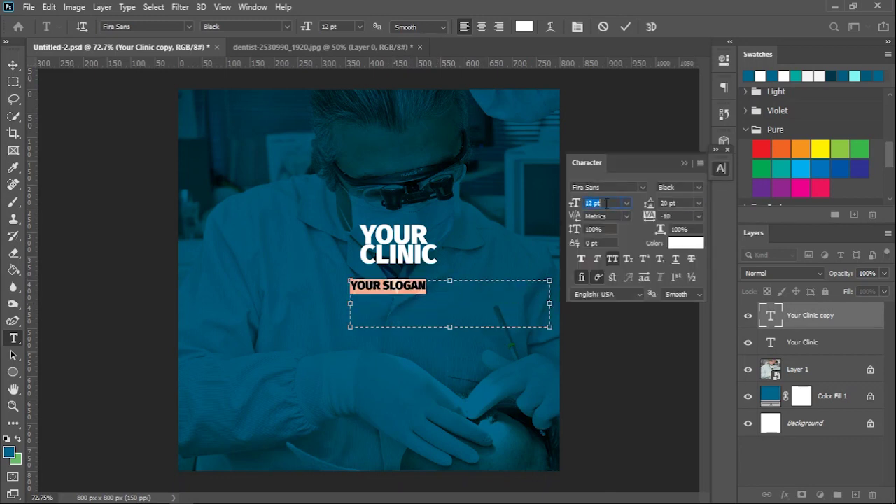
pyautogui.moveTo(450, 328); pyautogui.dragTo(448, 297)
pyautogui.moveTo(549, 289); pyautogui.dragTo(402, 275)
pyautogui.click(625, 26)
pyautogui.press('v')
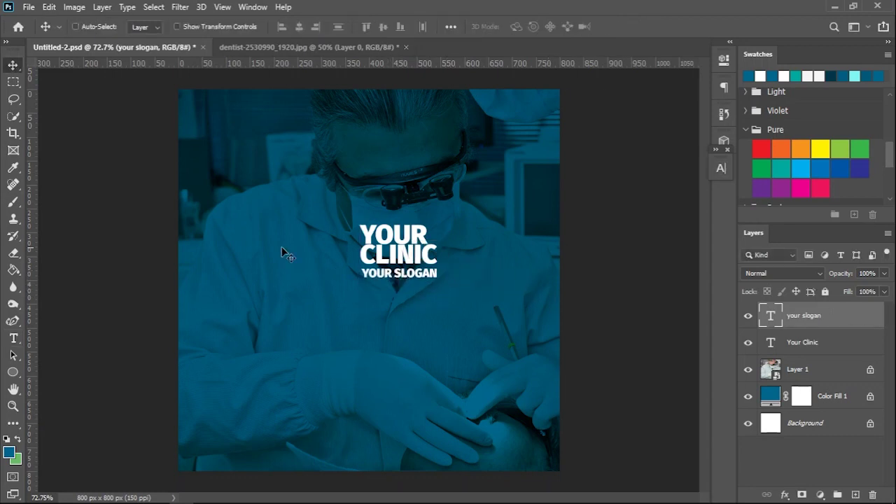
# Step: Draw a white, strokeless rectangle about 110 px wide beside the clinic name and align it with the text
pyautogui.rightClick(13, 372)
pyautogui.click(52, 371)
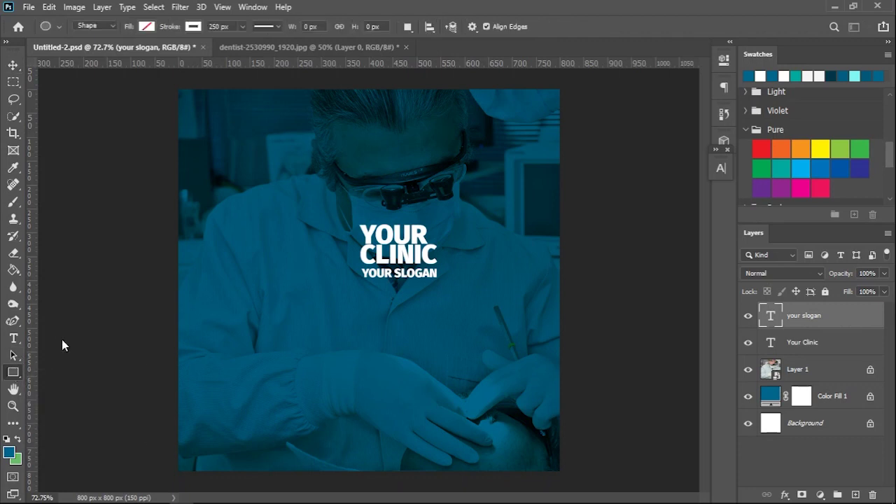
pyautogui.click(193, 27)
pyautogui.click(145, 28)
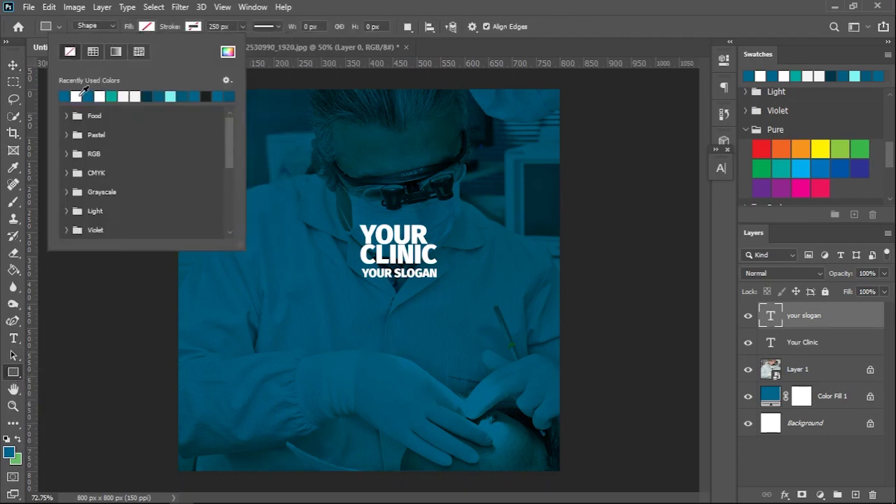
pyautogui.click(76, 96)
pyautogui.click(307, 227)
pyautogui.moveTo(302, 222); pyautogui.dragTo(353, 274)
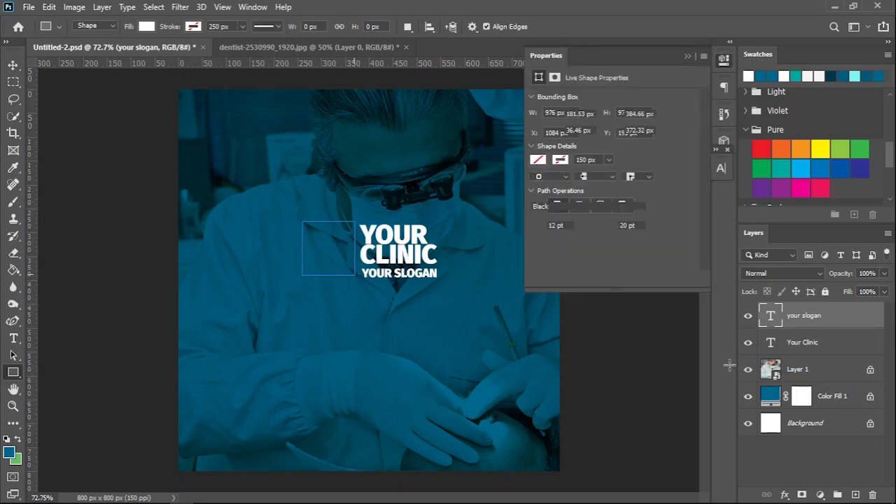
pyautogui.press('v')
pyautogui.click(421, 234)
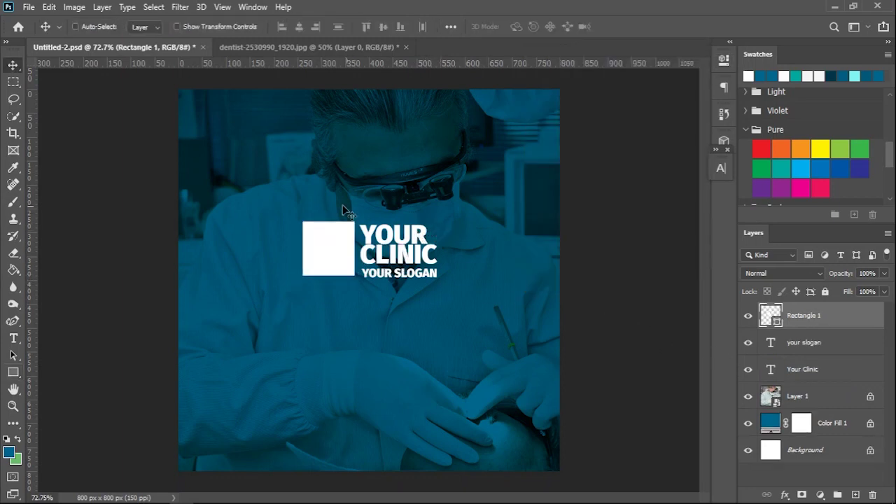
pyautogui.scroll(4, 341, 218)
pyautogui.moveTo(345, 246); pyautogui.dragTo(345, 252)
# Step: Add the text "LOGO" in 12 pt Fira Sans Black, coloured dark teal 003e49, and centre it on the white square
pyautogui.press('t')
pyautogui.moveTo(243, 141); pyautogui.dragTo(406, 197)
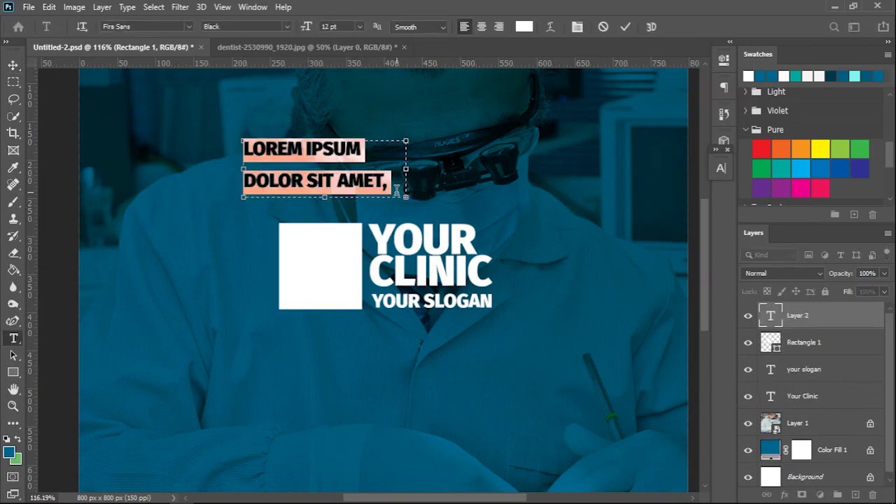
pyautogui.write('LOGO')
pyautogui.hotkey('ctrl', 'a')
pyautogui.click(524, 26)
pyautogui.click(411, 91)
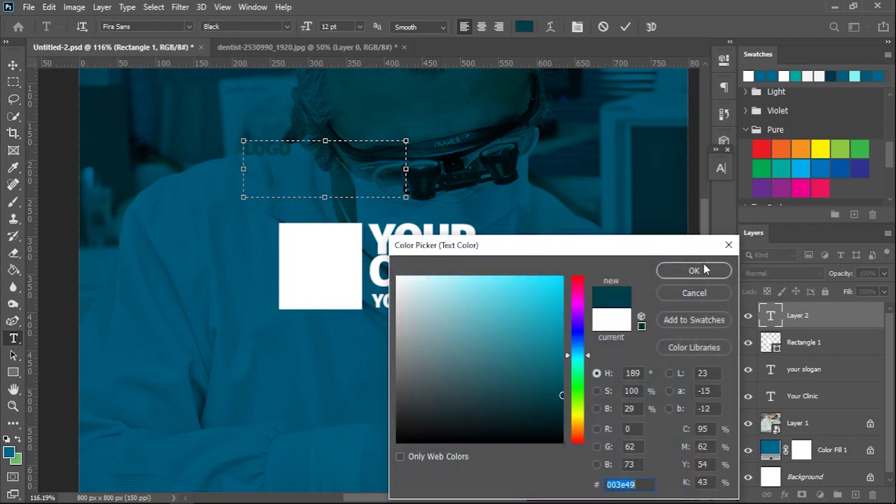
pyautogui.click(695, 270)
pyautogui.click(625, 27)
pyautogui.press('v')
pyautogui.moveTo(279, 148); pyautogui.dragTo(338, 274)
# Step: Draw a circle about 773 px in diameter over the canvas's upper-left area, with no fill and a white 150 px stroke
pyautogui.scroll(-3, 337, 275)
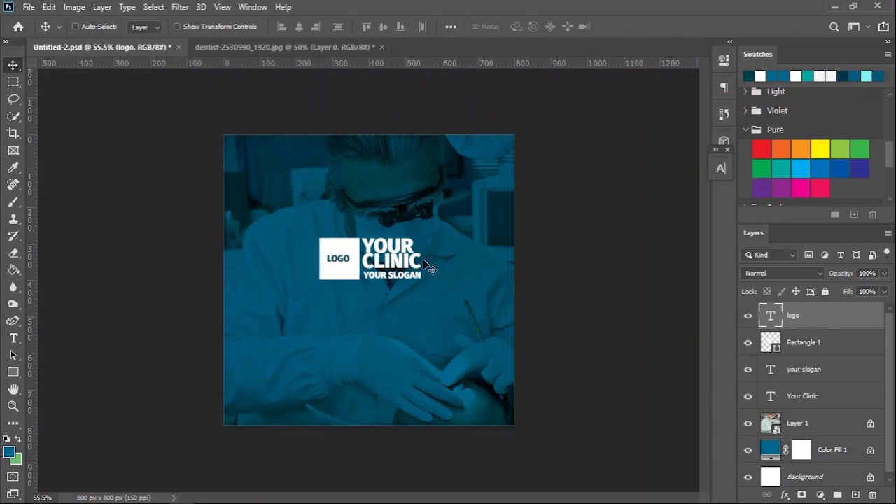
pyautogui.click(13, 371)
pyautogui.click(66, 401)
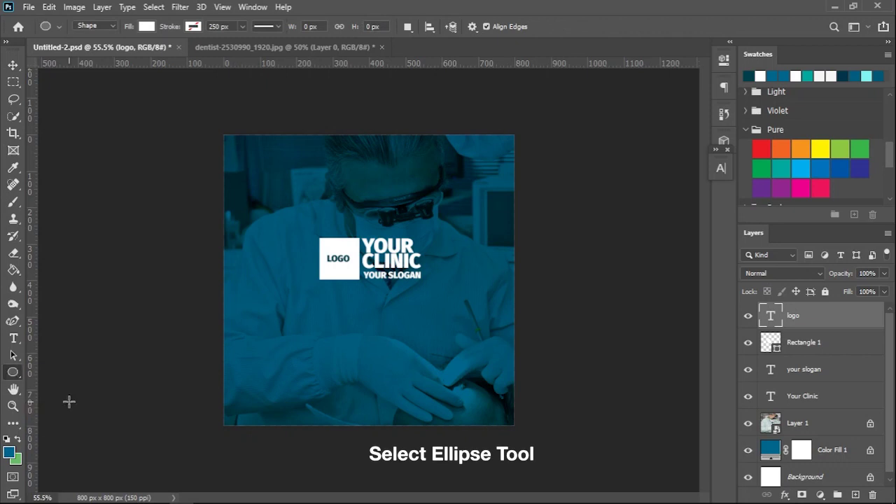
pyautogui.click(146, 26)
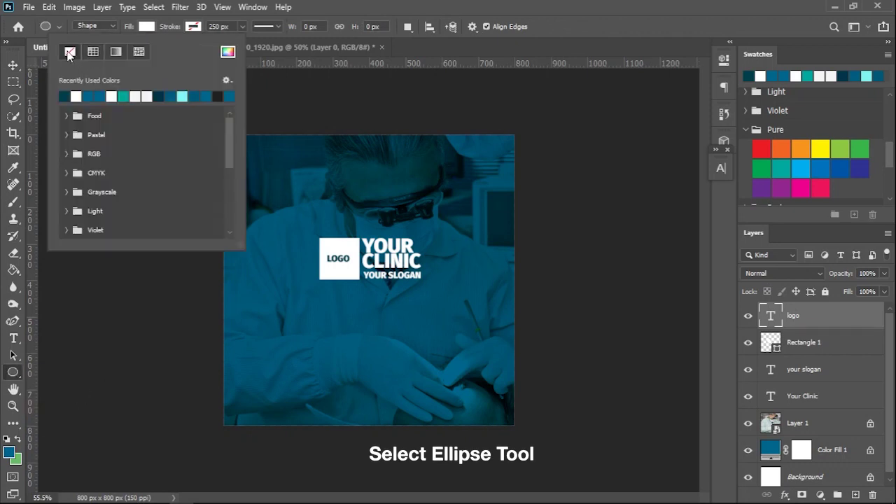
pyautogui.click(193, 27)
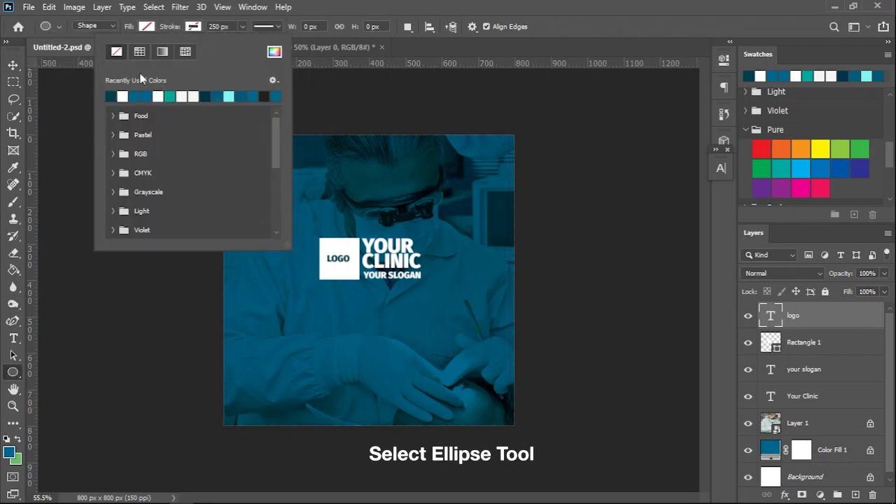
pyautogui.click(123, 95)
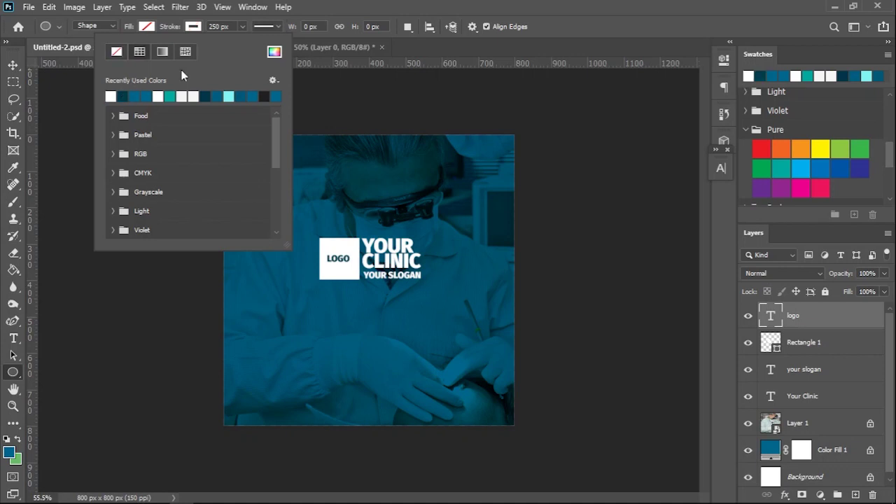
pyautogui.click(223, 26)
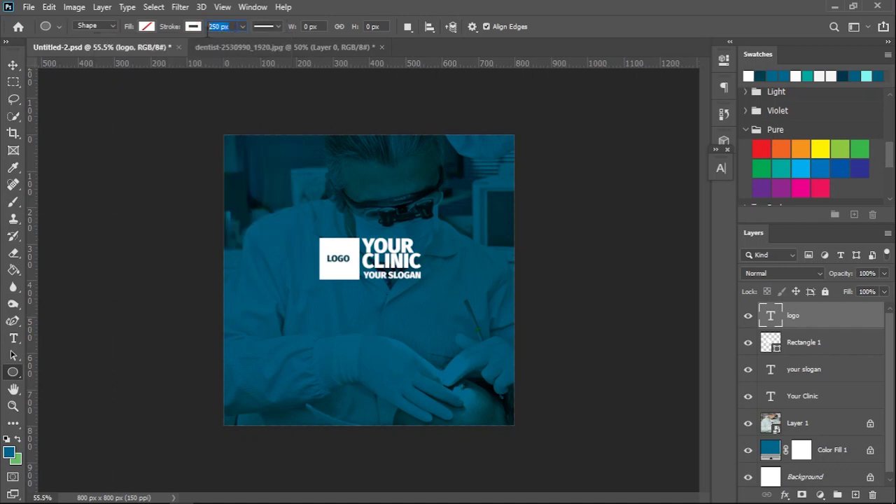
pyautogui.write('15')
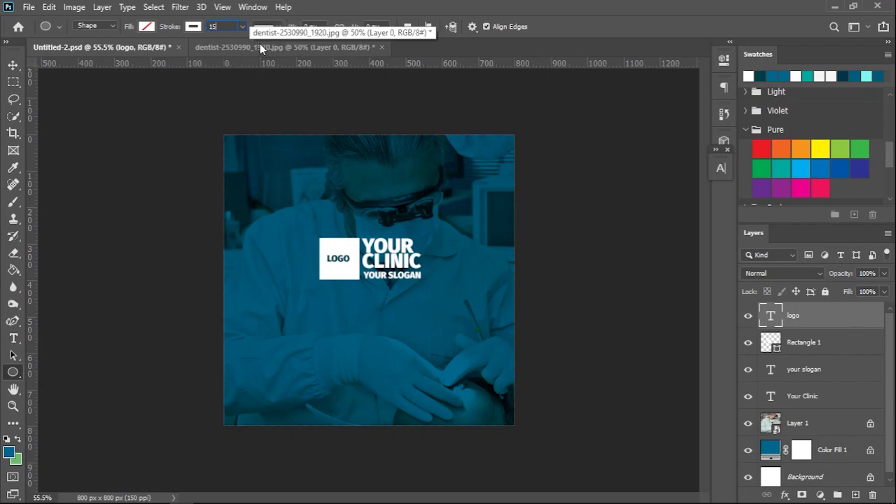
pyautogui.write('0')
pyautogui.press('Return')
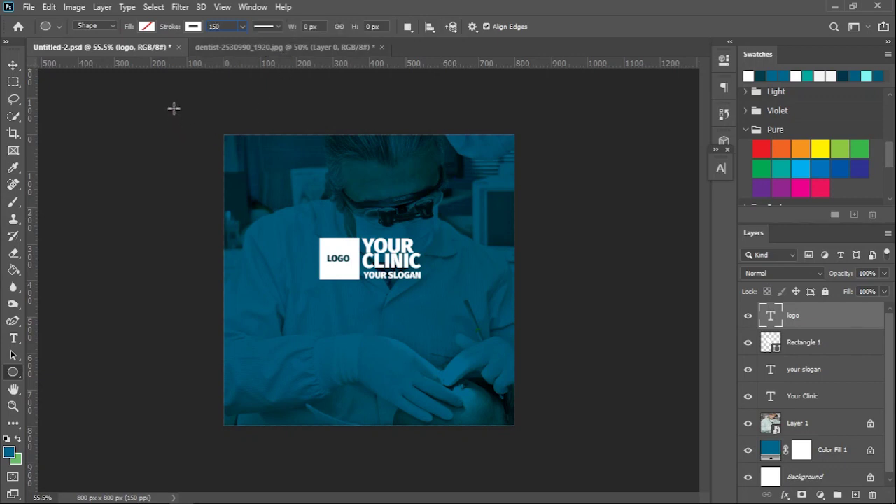
pyautogui.moveTo(175, 102); pyautogui.dragTo(485, 382)
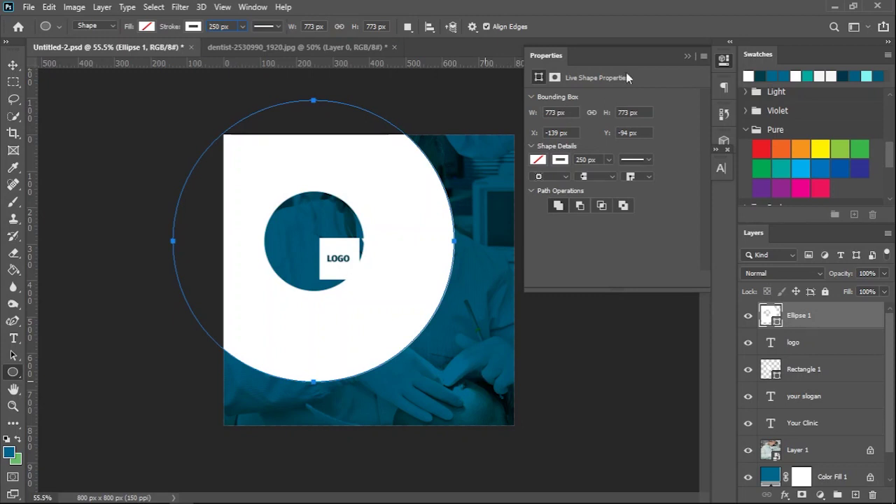
pyautogui.click(688, 54)
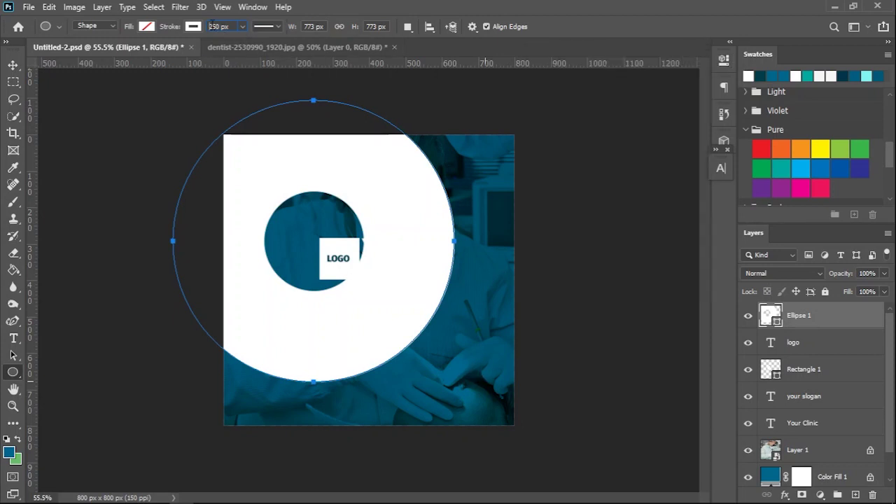
pyautogui.press('Return')
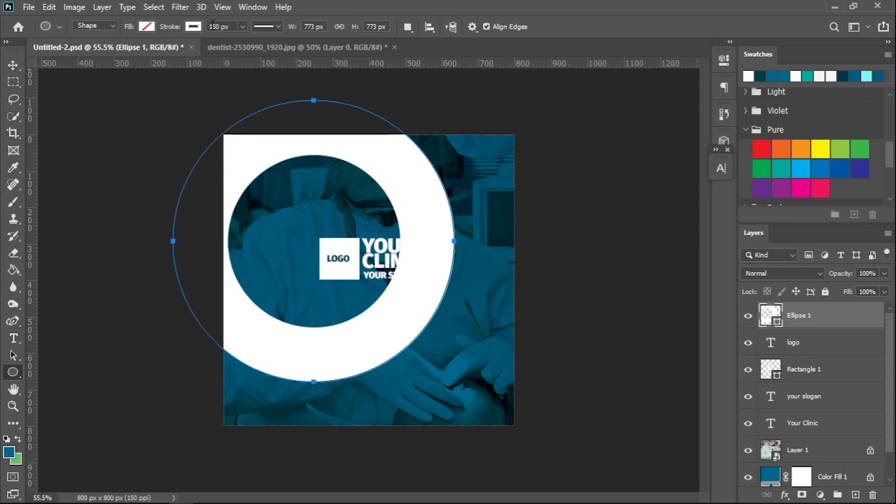
# Step: Move the white ring partly off the canvas's upper-left corner and place a duplicate of it at the lower-right corner
pyautogui.press('v')
pyautogui.moveTo(411, 210); pyautogui.dragTo(308, 105)
pyautogui.moveTo(301, 190); pyautogui.dragTo(613, 417)
pyautogui.moveTo(465, 268); pyautogui.dragTo(502, 362)
# Step: Change the stroke of the duplicated lower-right ring to the recently used blue
pyautogui.press('u')
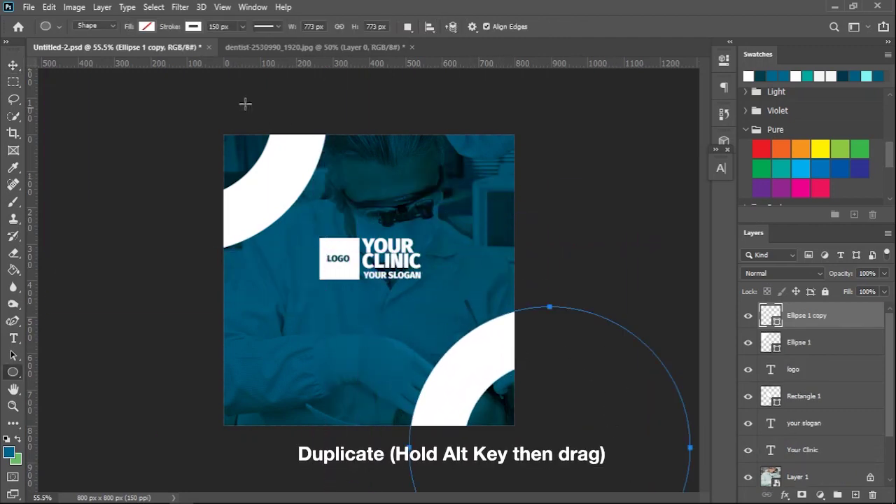
pyautogui.click(194, 28)
pyautogui.click(135, 96)
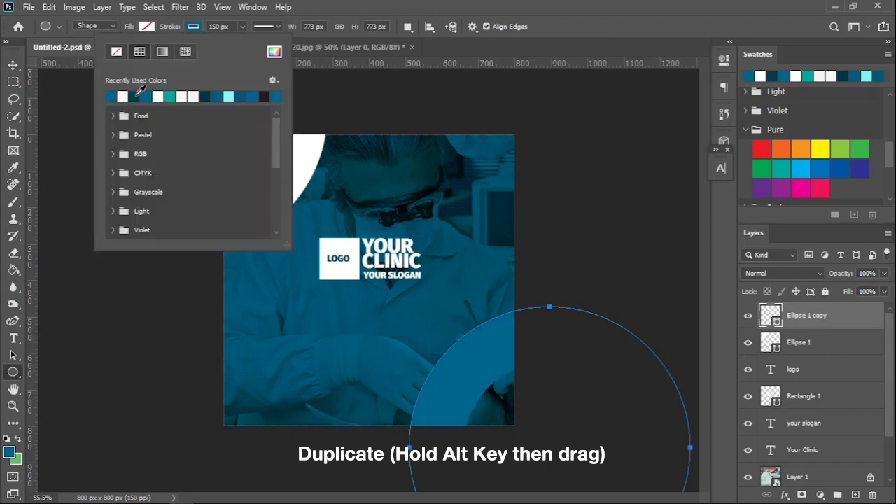
pyautogui.press('v')
# Step: Add a lorem ipsum paragraph across the canvas's lower-left area in white 9 pt Fira Sans Medium
pyautogui.press('t')
pyautogui.moveTo(235, 349)
pyautogui.mouseDown()
pyautogui.moveTo(276, 374)
pyautogui.moveTo(396, 410)
pyautogui.mouseUp()
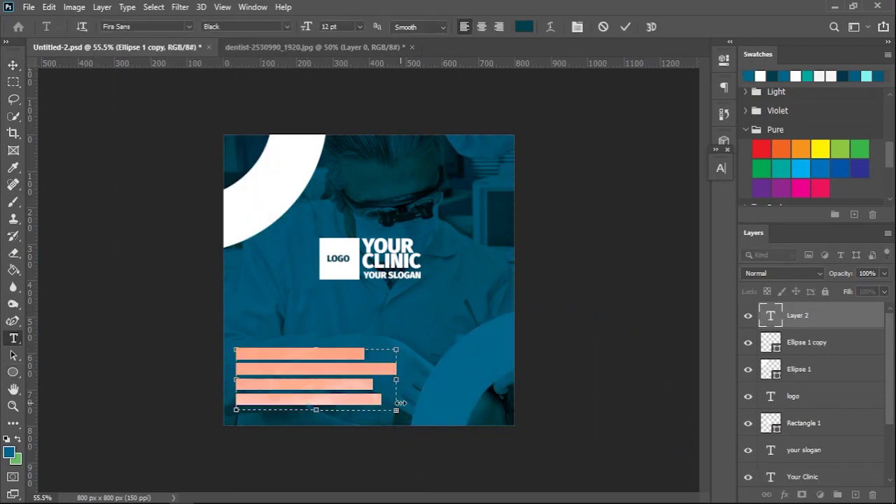
pyautogui.click(721, 169)
pyautogui.click(696, 187)
pyautogui.click(693, 294)
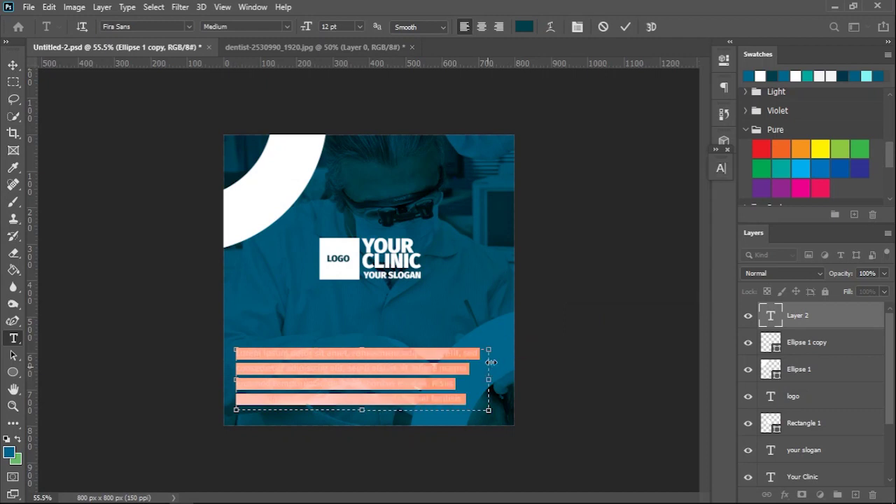
pyautogui.click(721, 168)
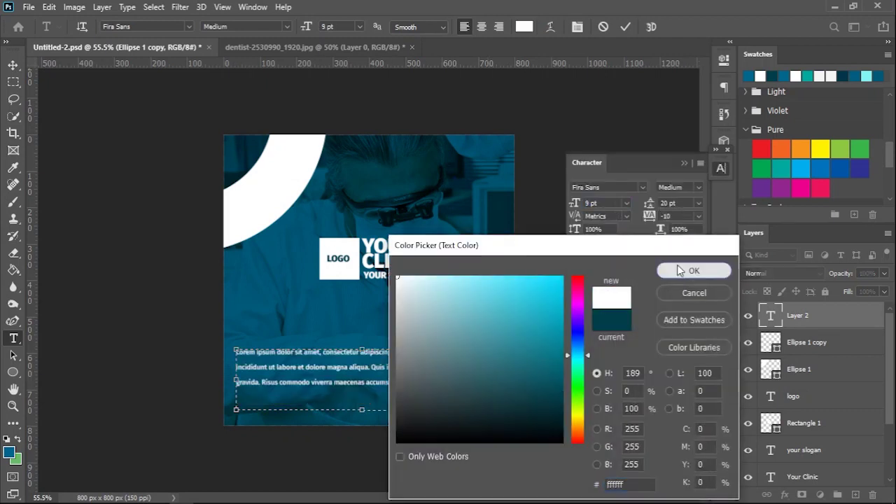
# Step: Narrow the paragraph's text box to about 407 px wide and tighten the leading of its lines
pyautogui.moveTo(488, 379); pyautogui.dragTo(385, 382)
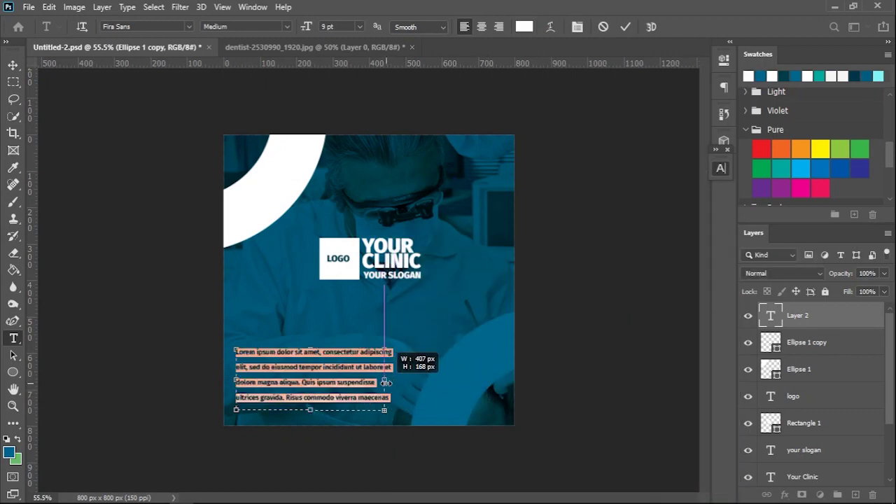
pyautogui.click(721, 169)
pyautogui.click(679, 203)
pyautogui.press('Down')
pyautogui.press('Down')
pyautogui.press('Down')
pyautogui.press('Down')
pyautogui.press('Down')
pyautogui.press('Down')
pyautogui.press('Down')
pyautogui.press('Down')
pyautogui.click(721, 168)
# Step: Fit the text box to three lines of placeholder text and position it near the canvas's lower-left corner
pyautogui.moveTo(311, 410); pyautogui.dragTo(312, 395)
pyautogui.moveTo(386, 376); pyautogui.dragTo(417, 377)
pyautogui.moveTo(333, 392); pyautogui.dragTo(335, 382)
pyautogui.moveTo(325, 394); pyautogui.dragTo(345, 356)
pyautogui.click(627, 30)
pyautogui.press('v')
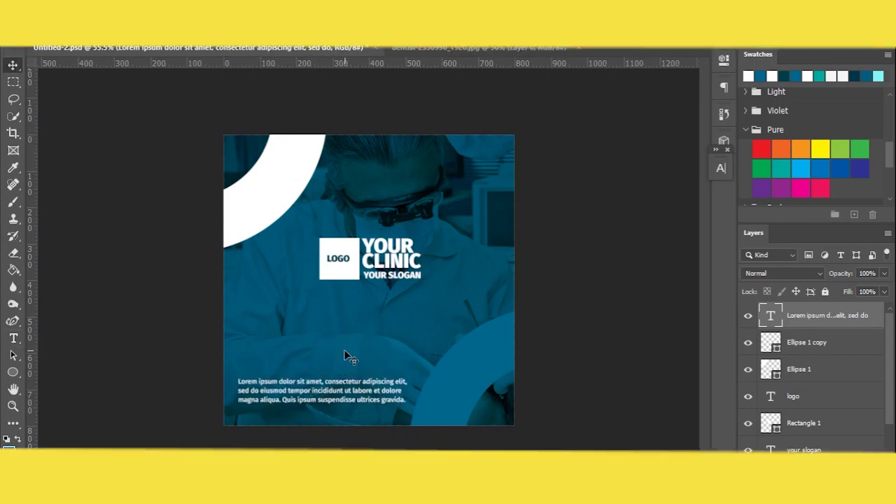